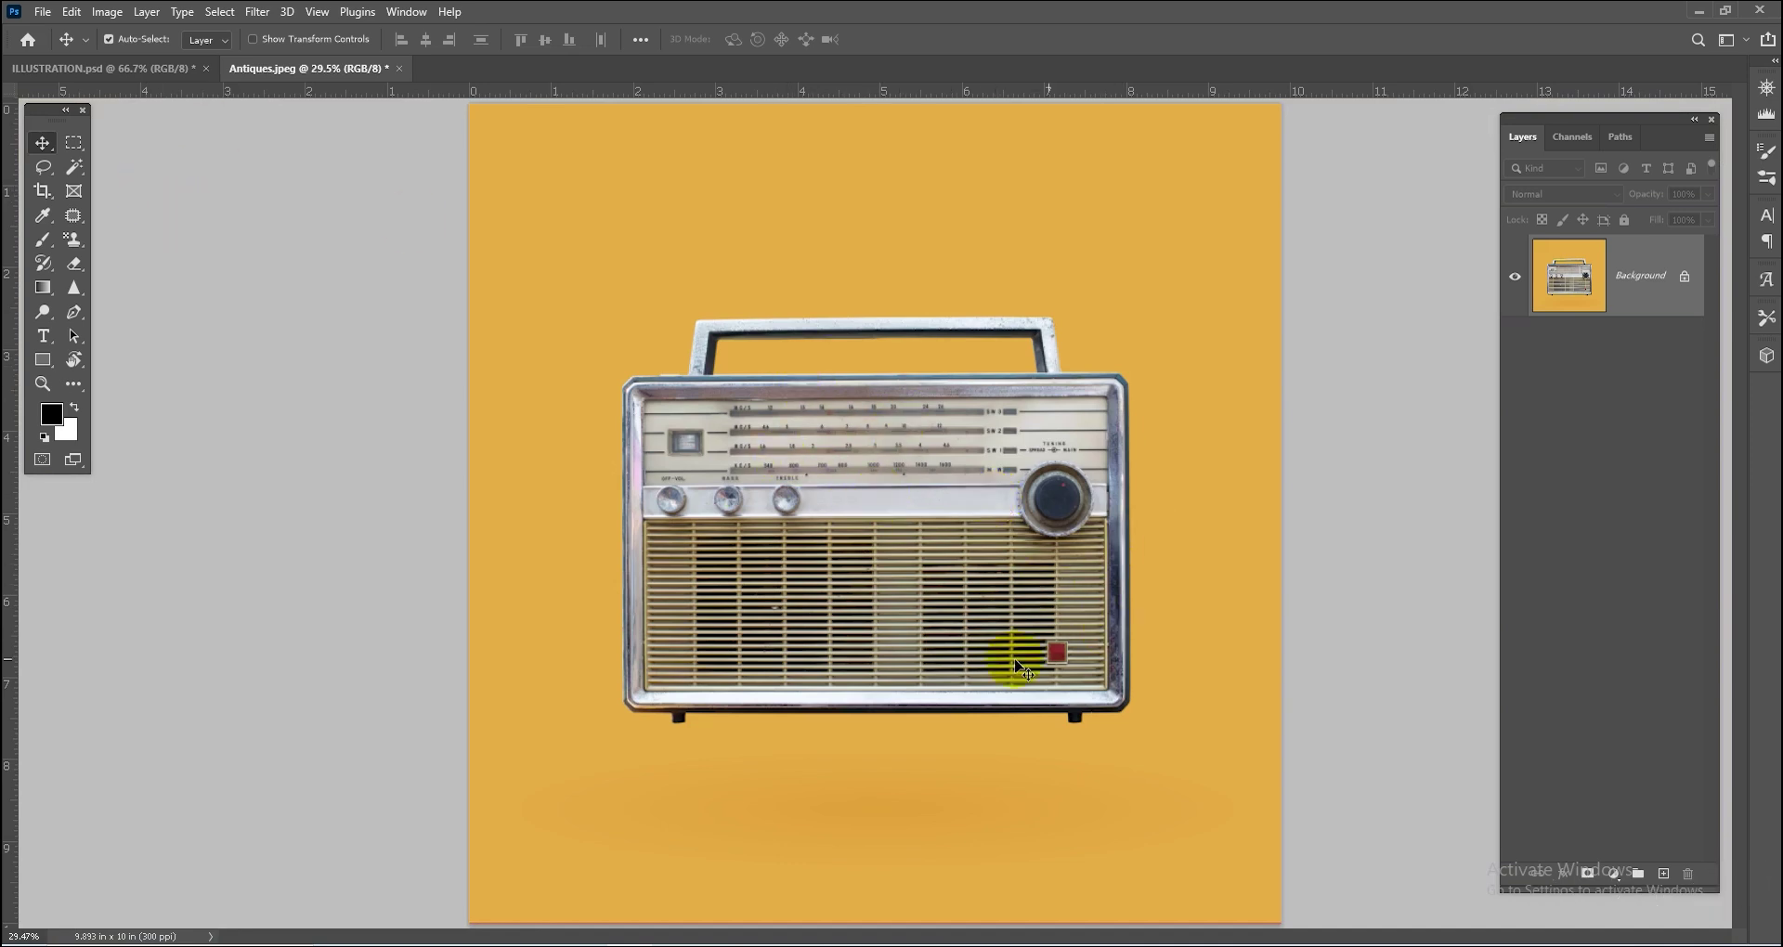
ctrl+click(947, 514)
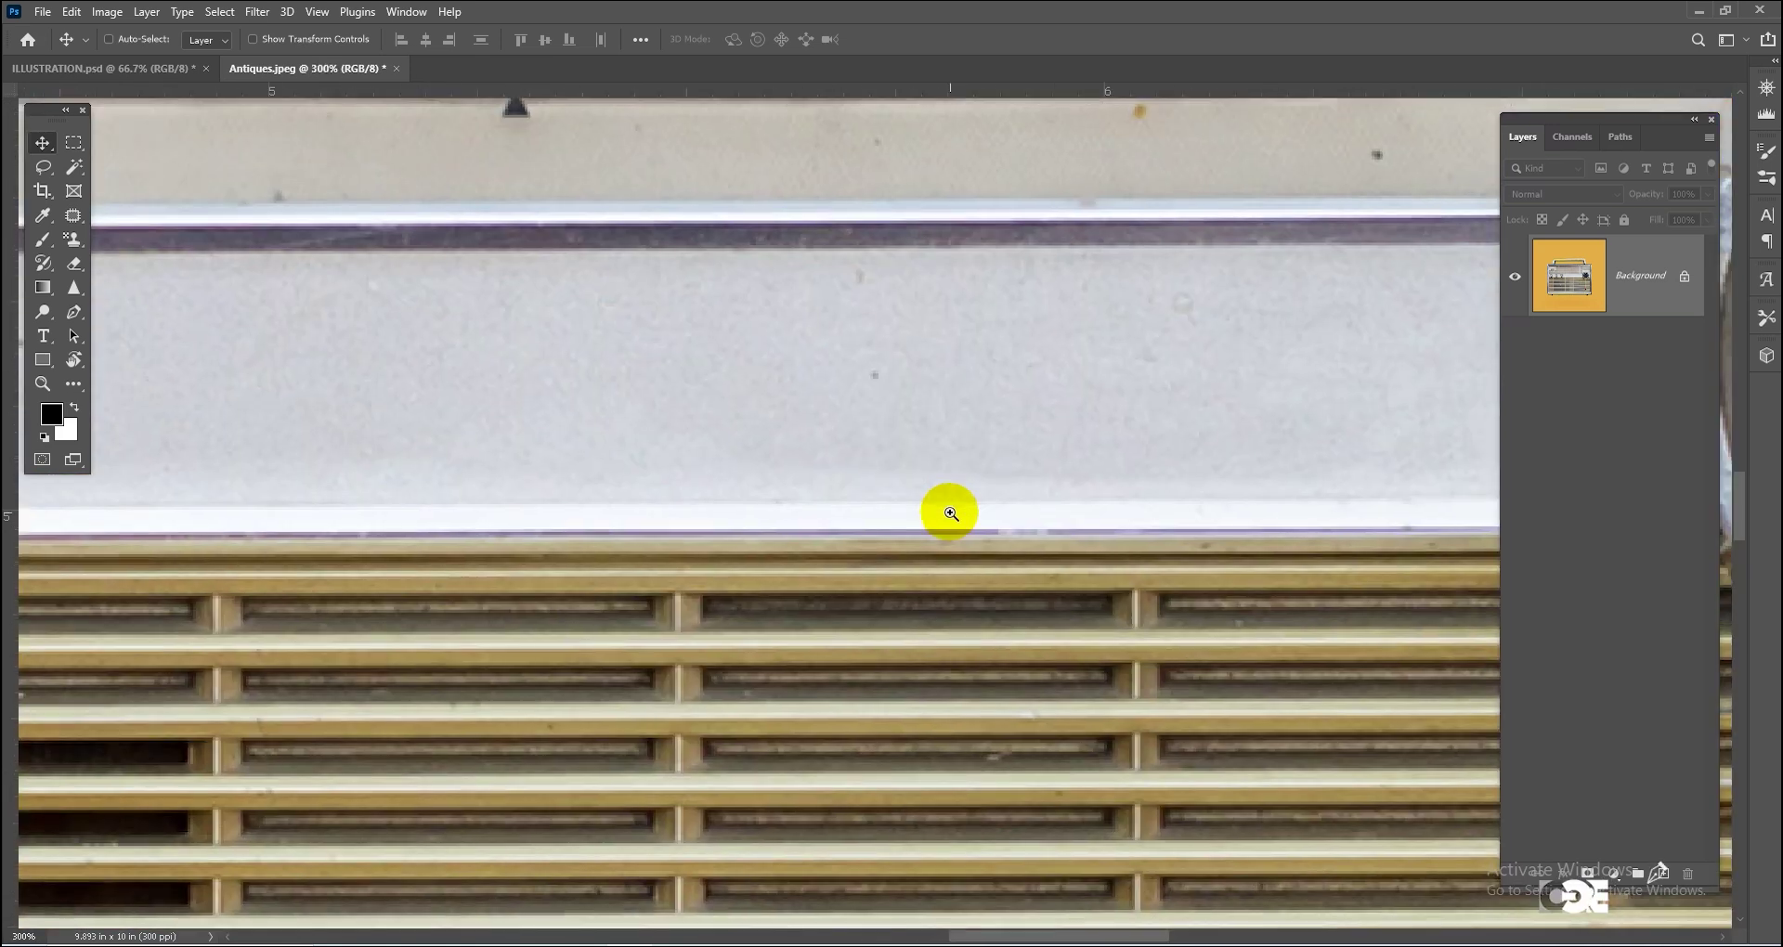
ctrl+alt+click(961, 488)
ctrl+alt+click(967, 486)
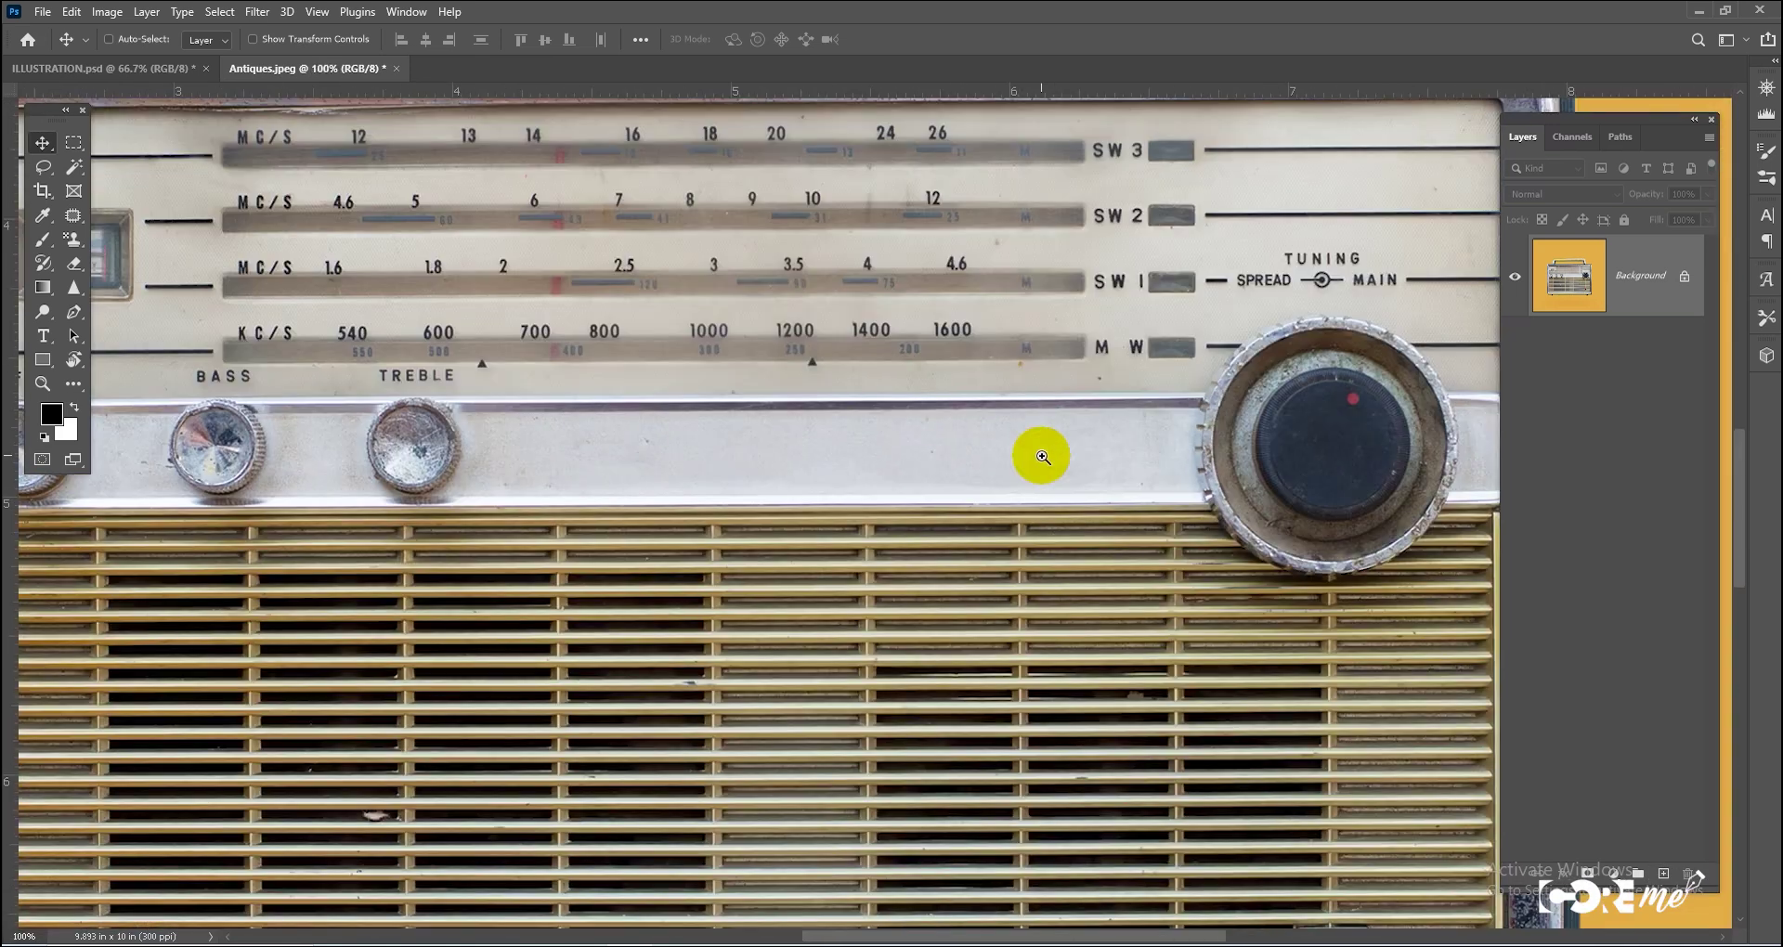
ctrl+alt+click(892, 511)
ctrl+alt+click(892, 512)
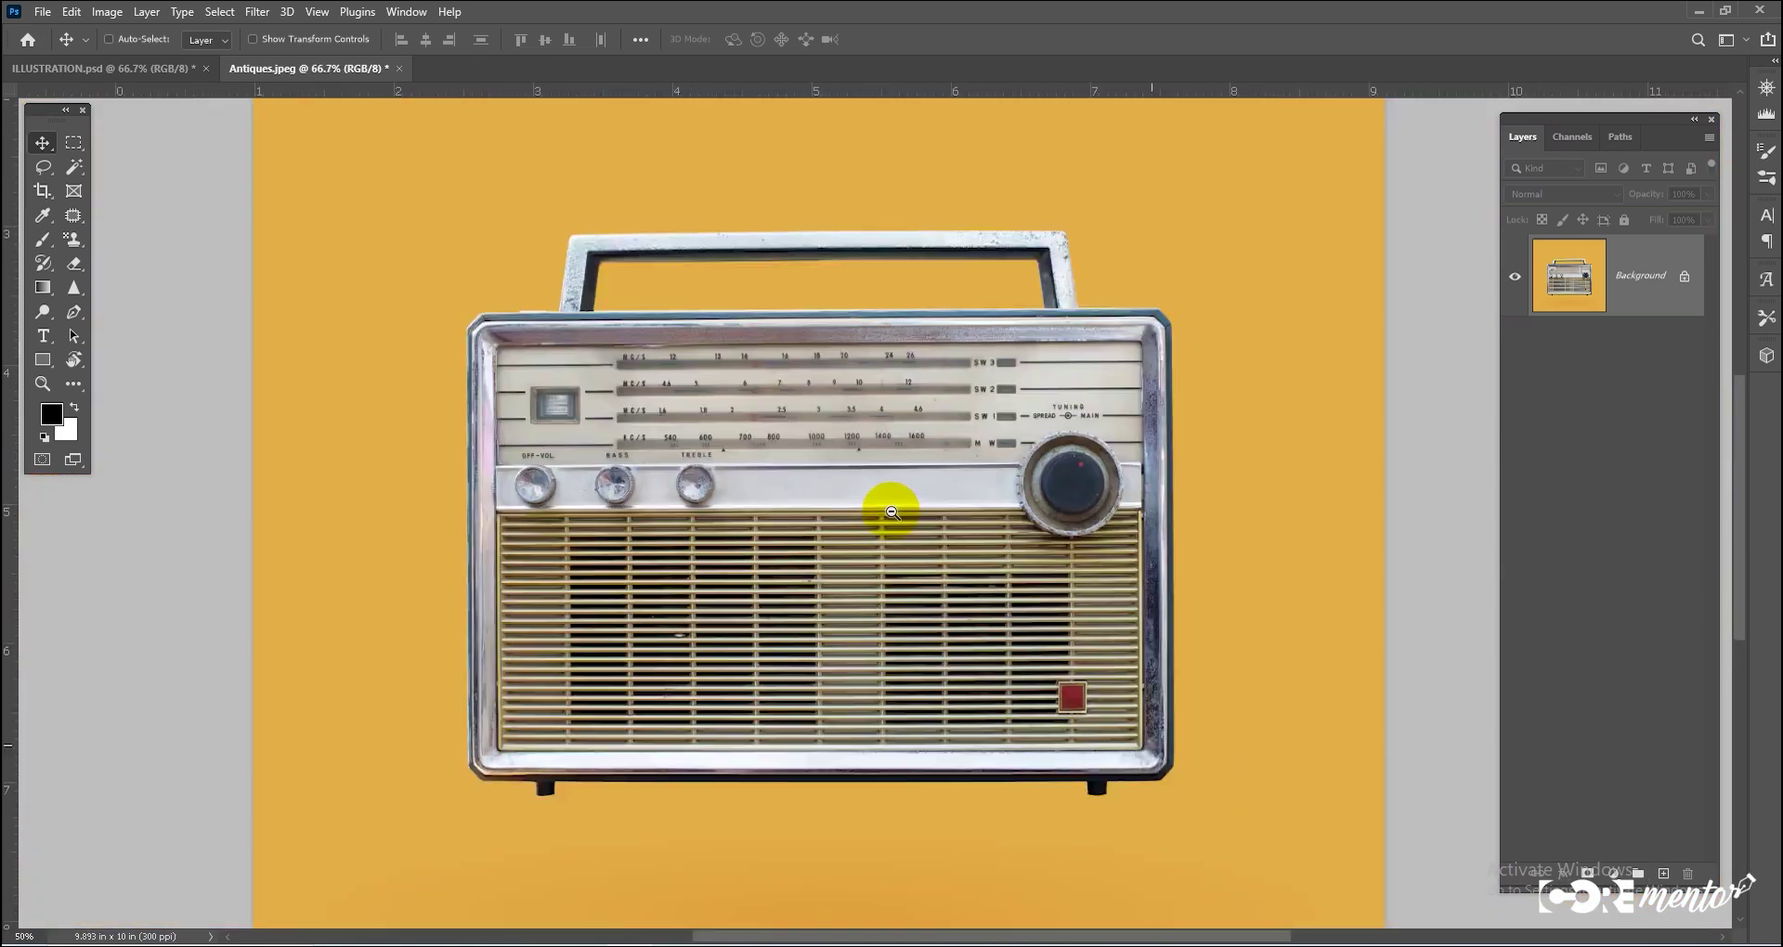
ctrl+alt+click(891, 513)
ctrl+alt+click(891, 512)
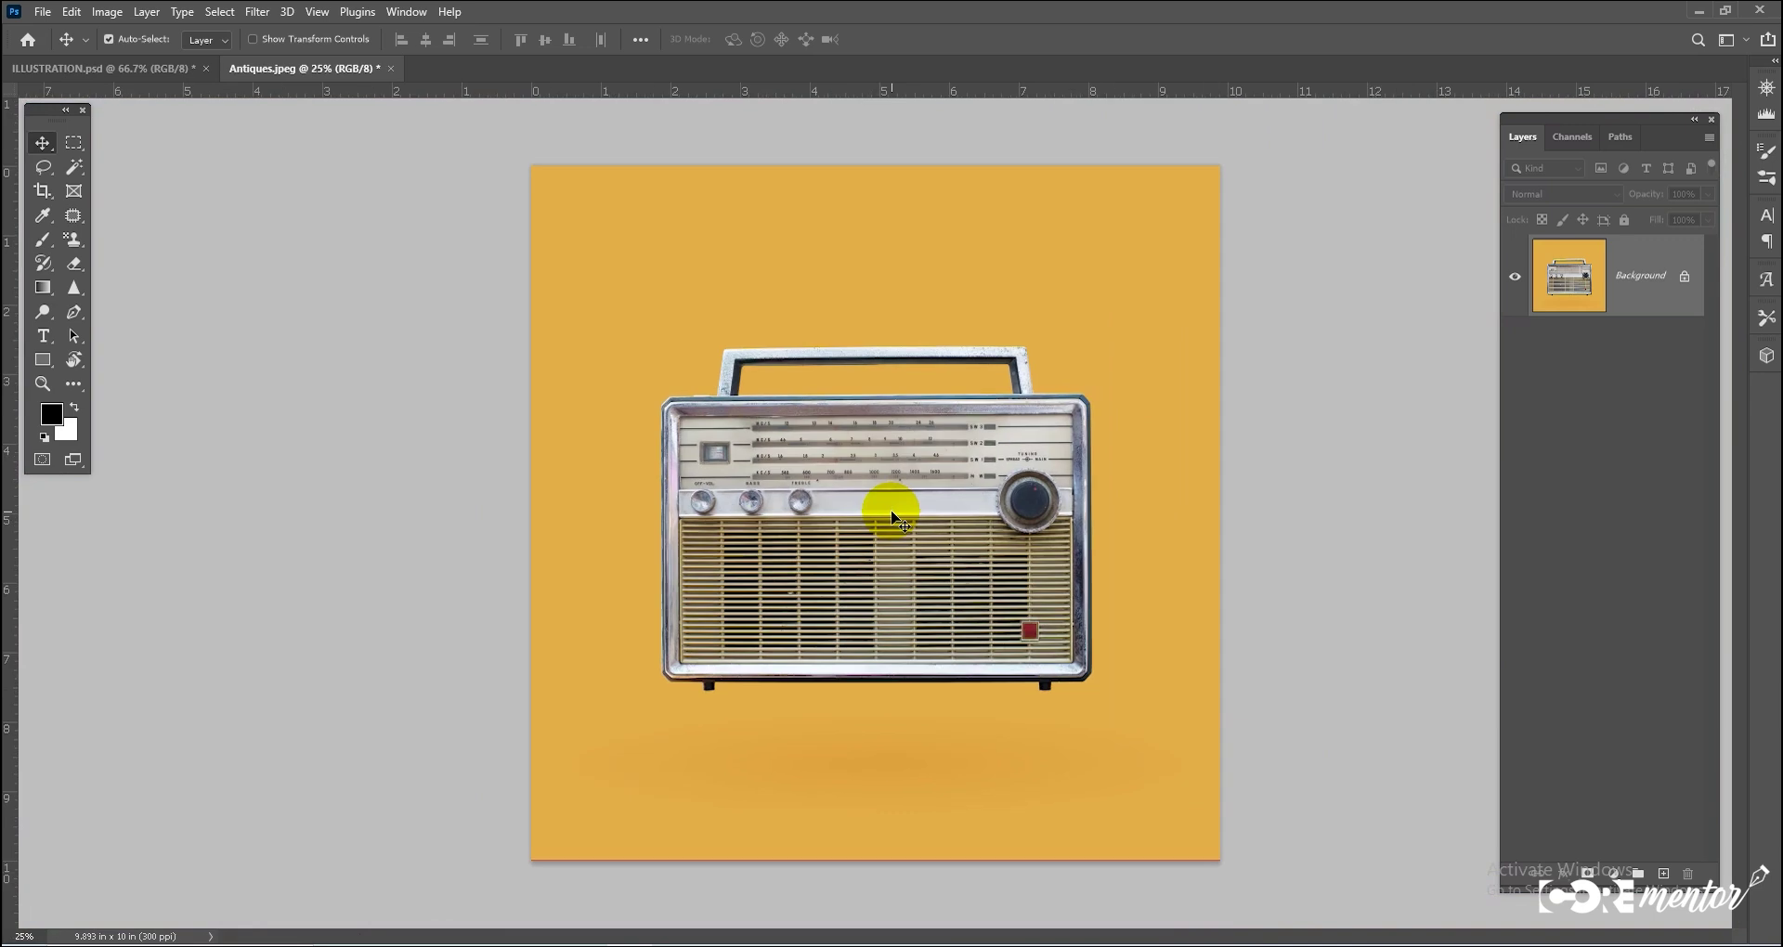
Select the yellow background inside the handle and around the radio with the Magic Wand, and invert the selection to the radio
click(74, 167)
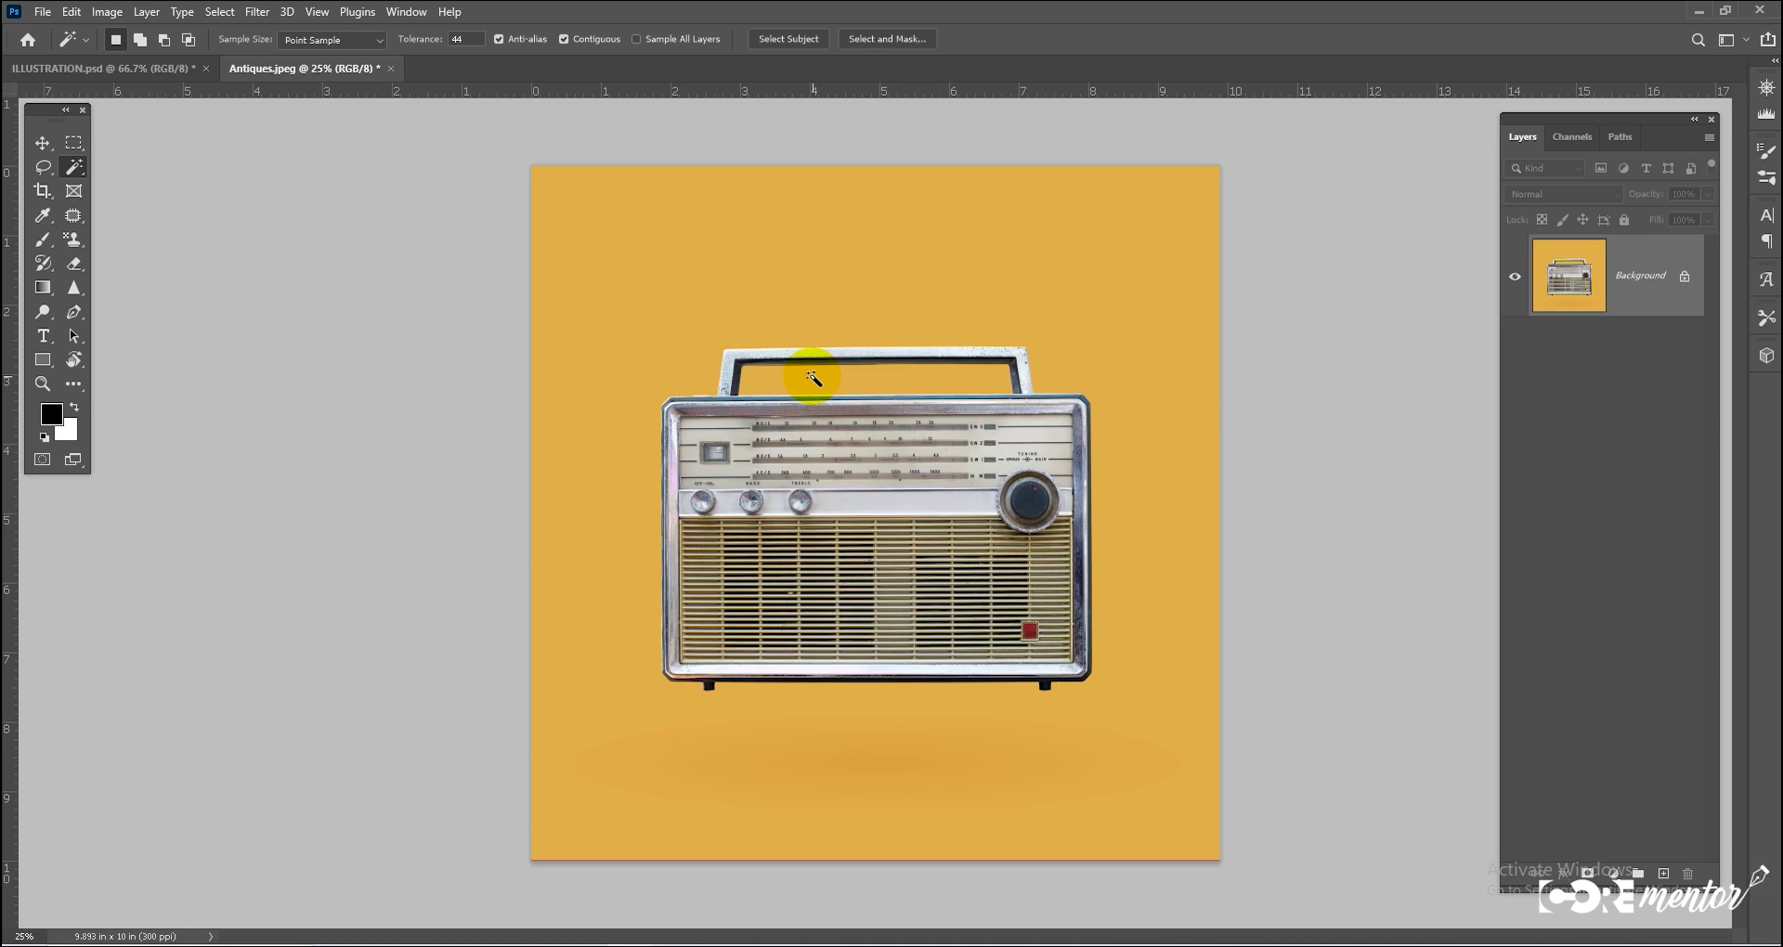
click(811, 379)
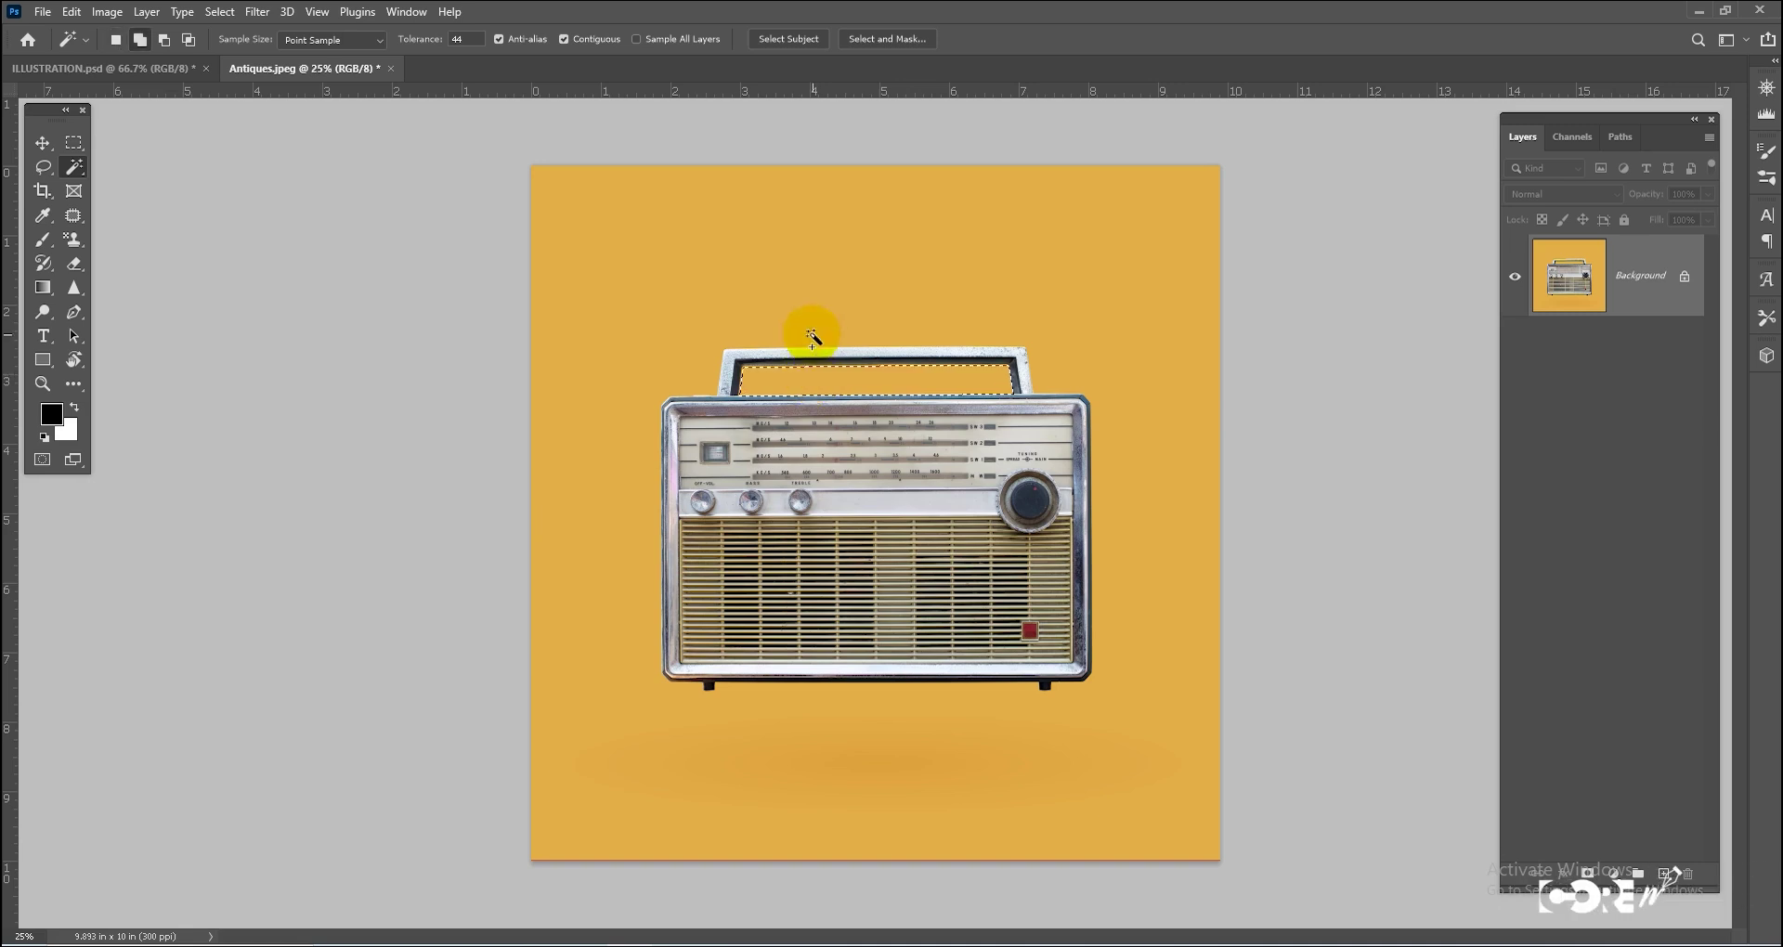
shift+click(797, 273)
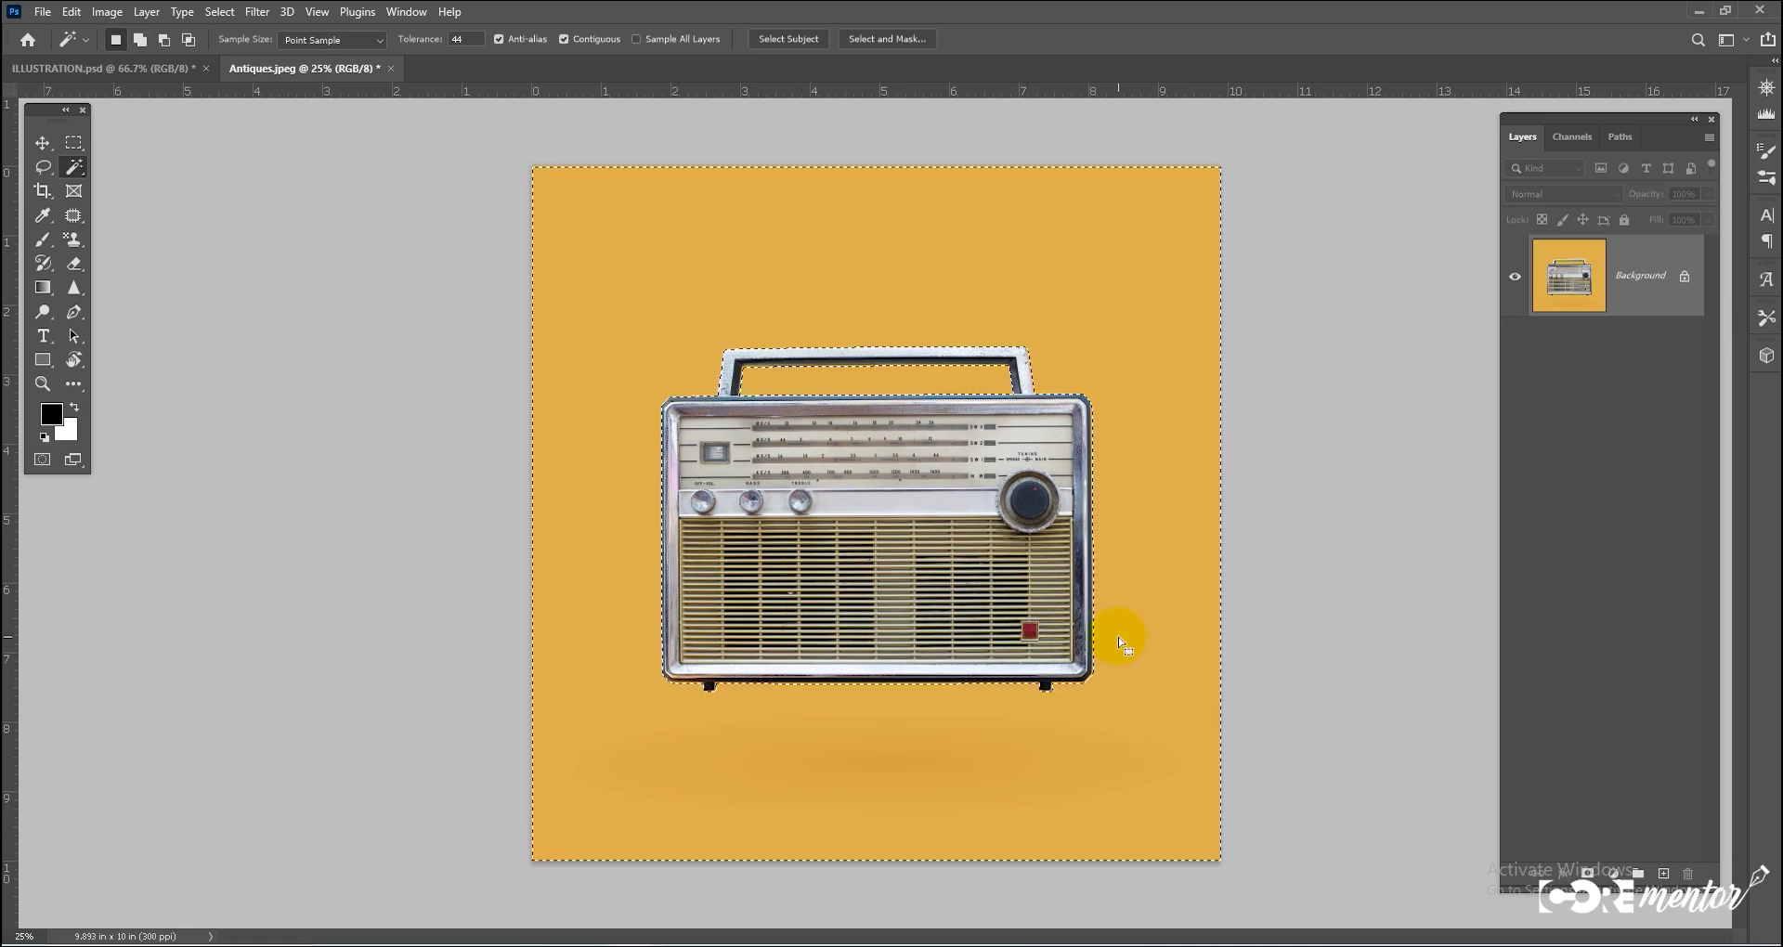
key(ctrl+shift+i)
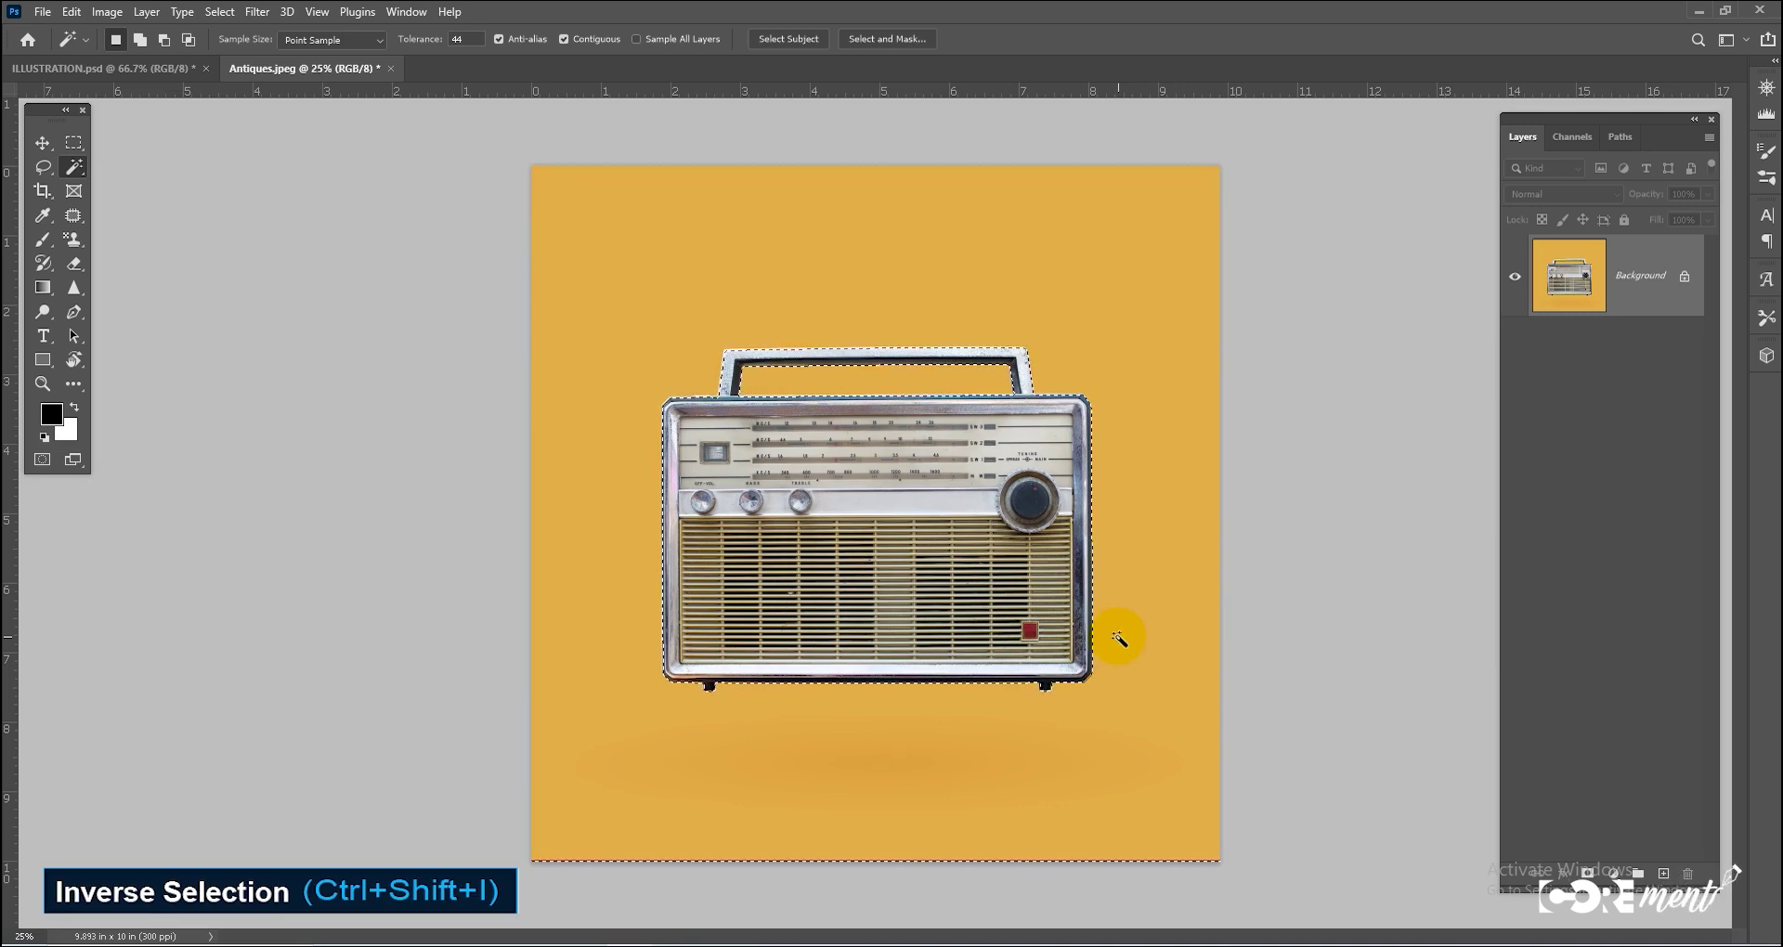
click(223, 11)
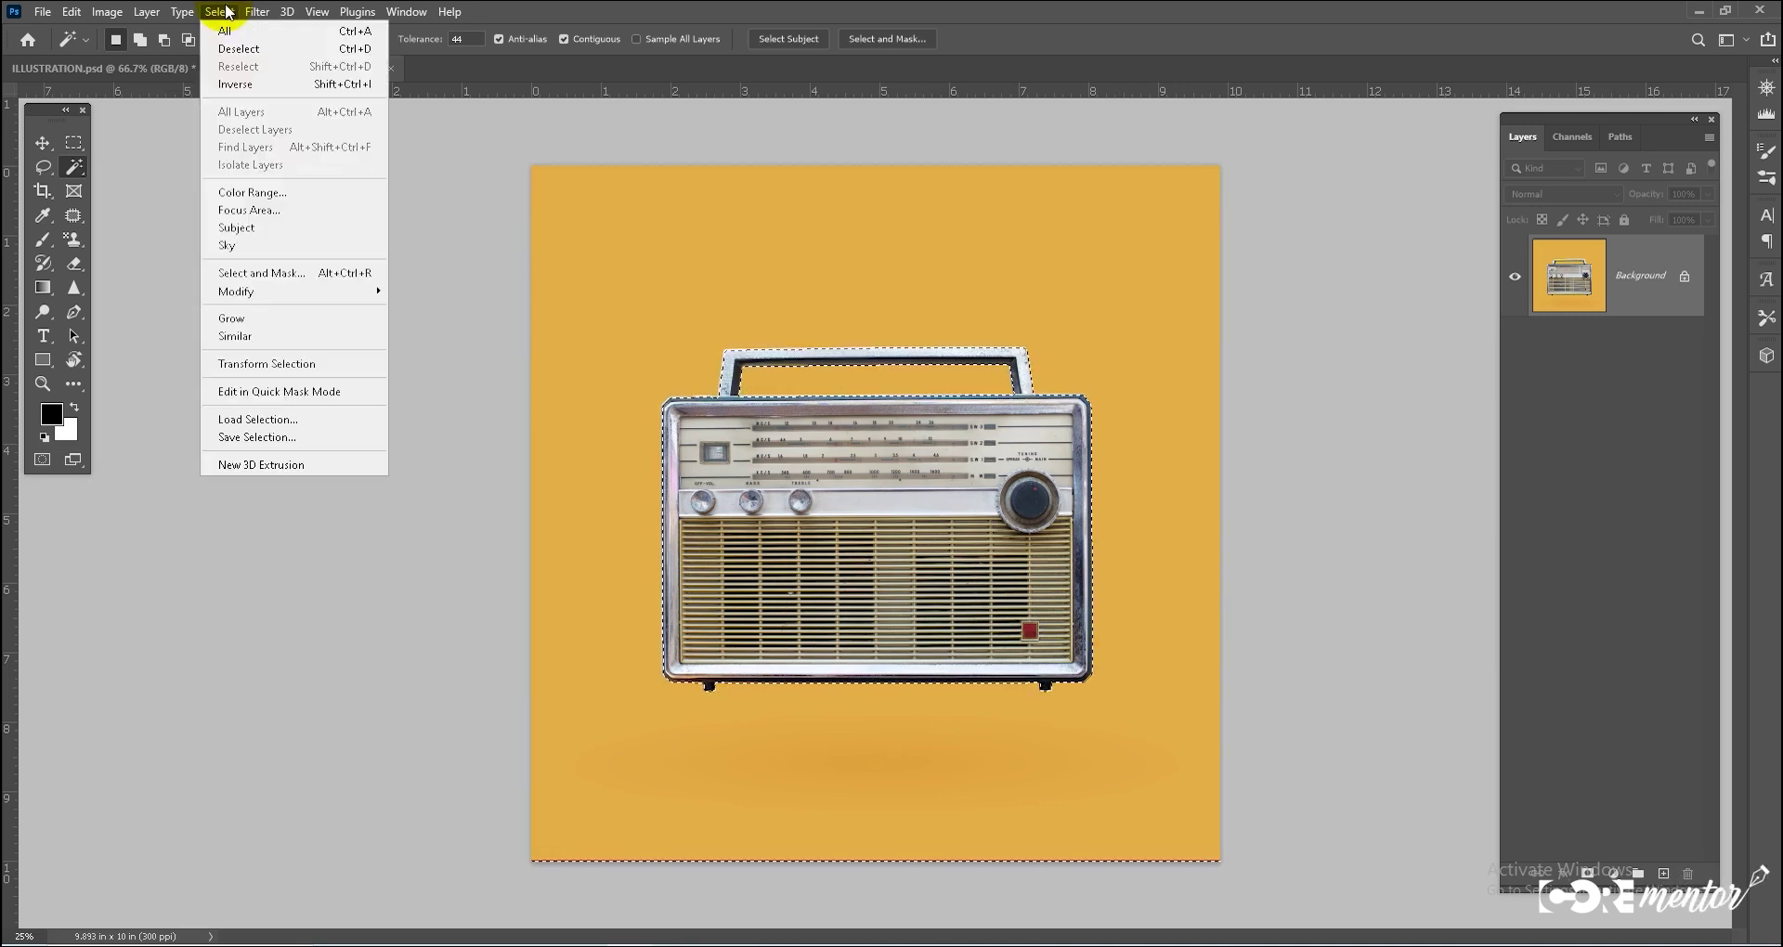
click(240, 83)
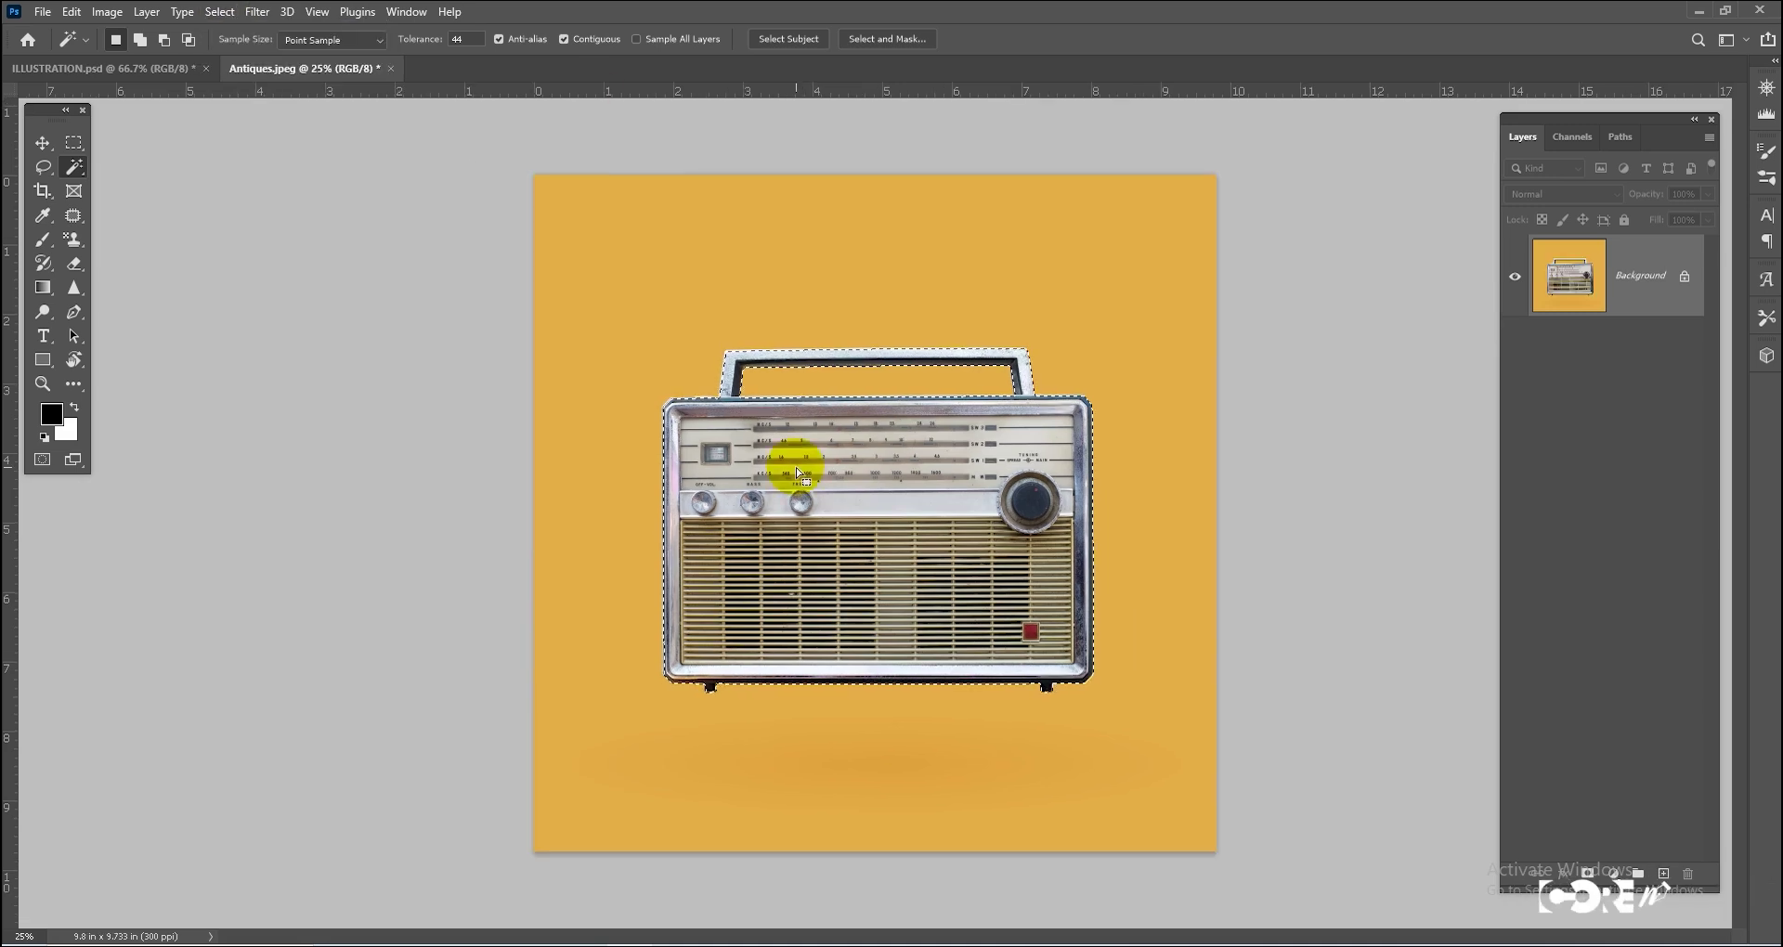
alt+click(799, 377)
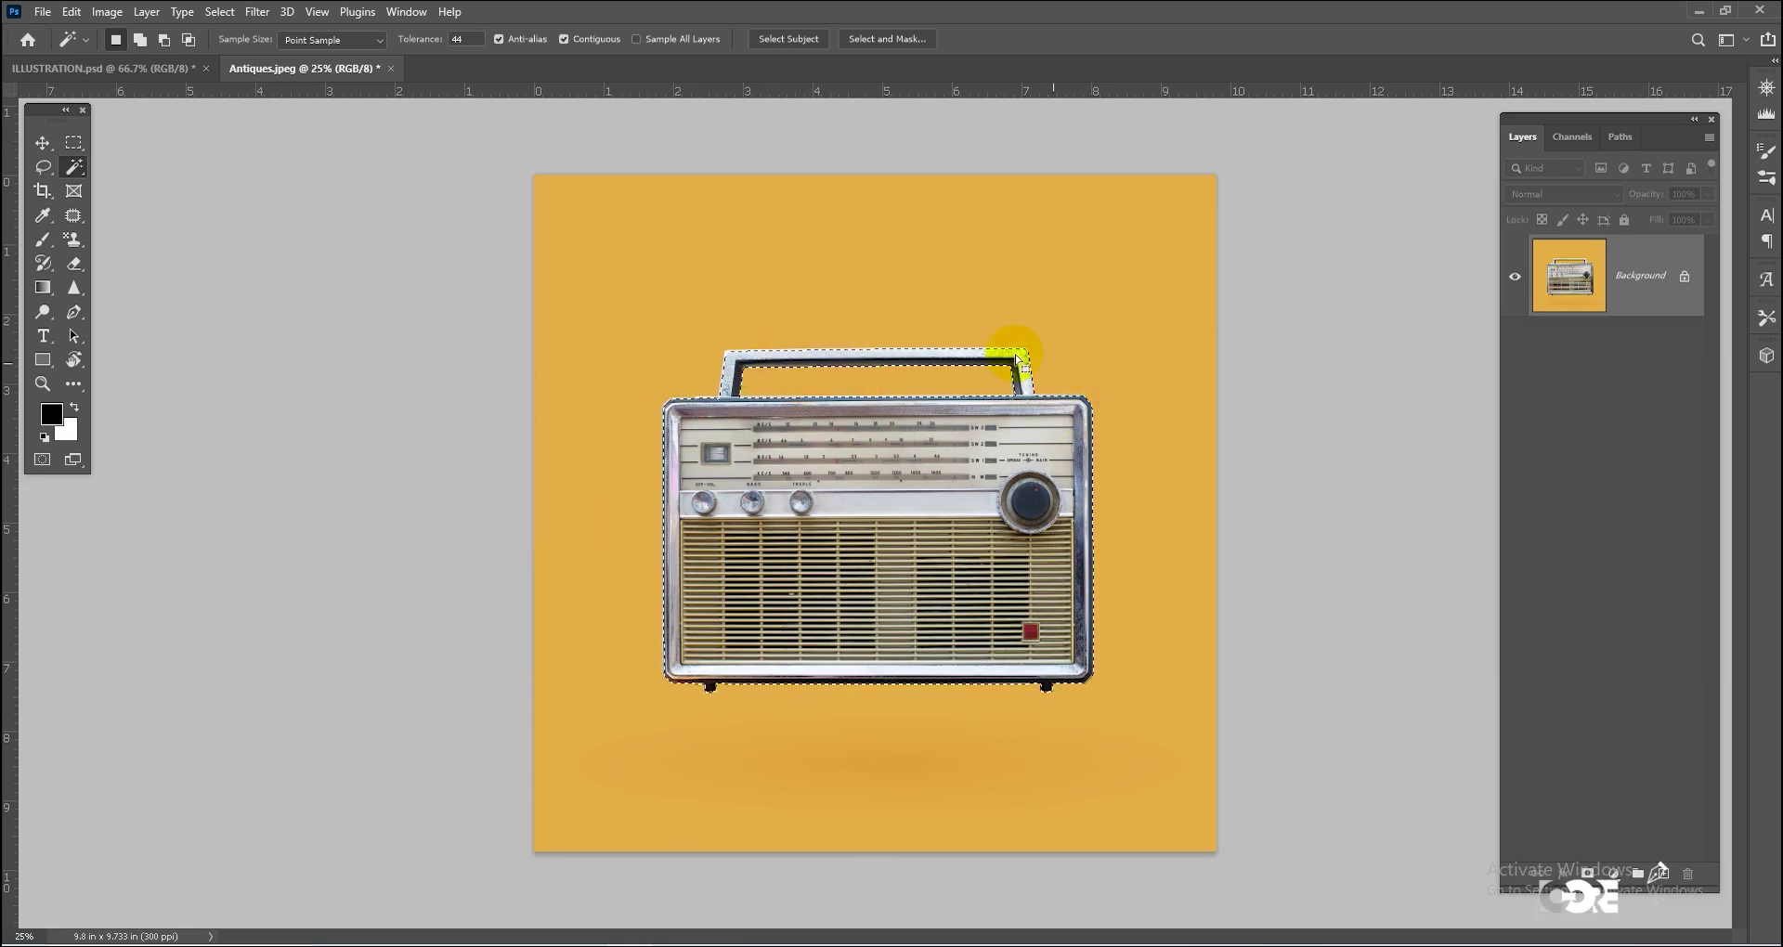
Save the radio selection as a new channel named RADIO in Antiques.jpeg
click(220, 13)
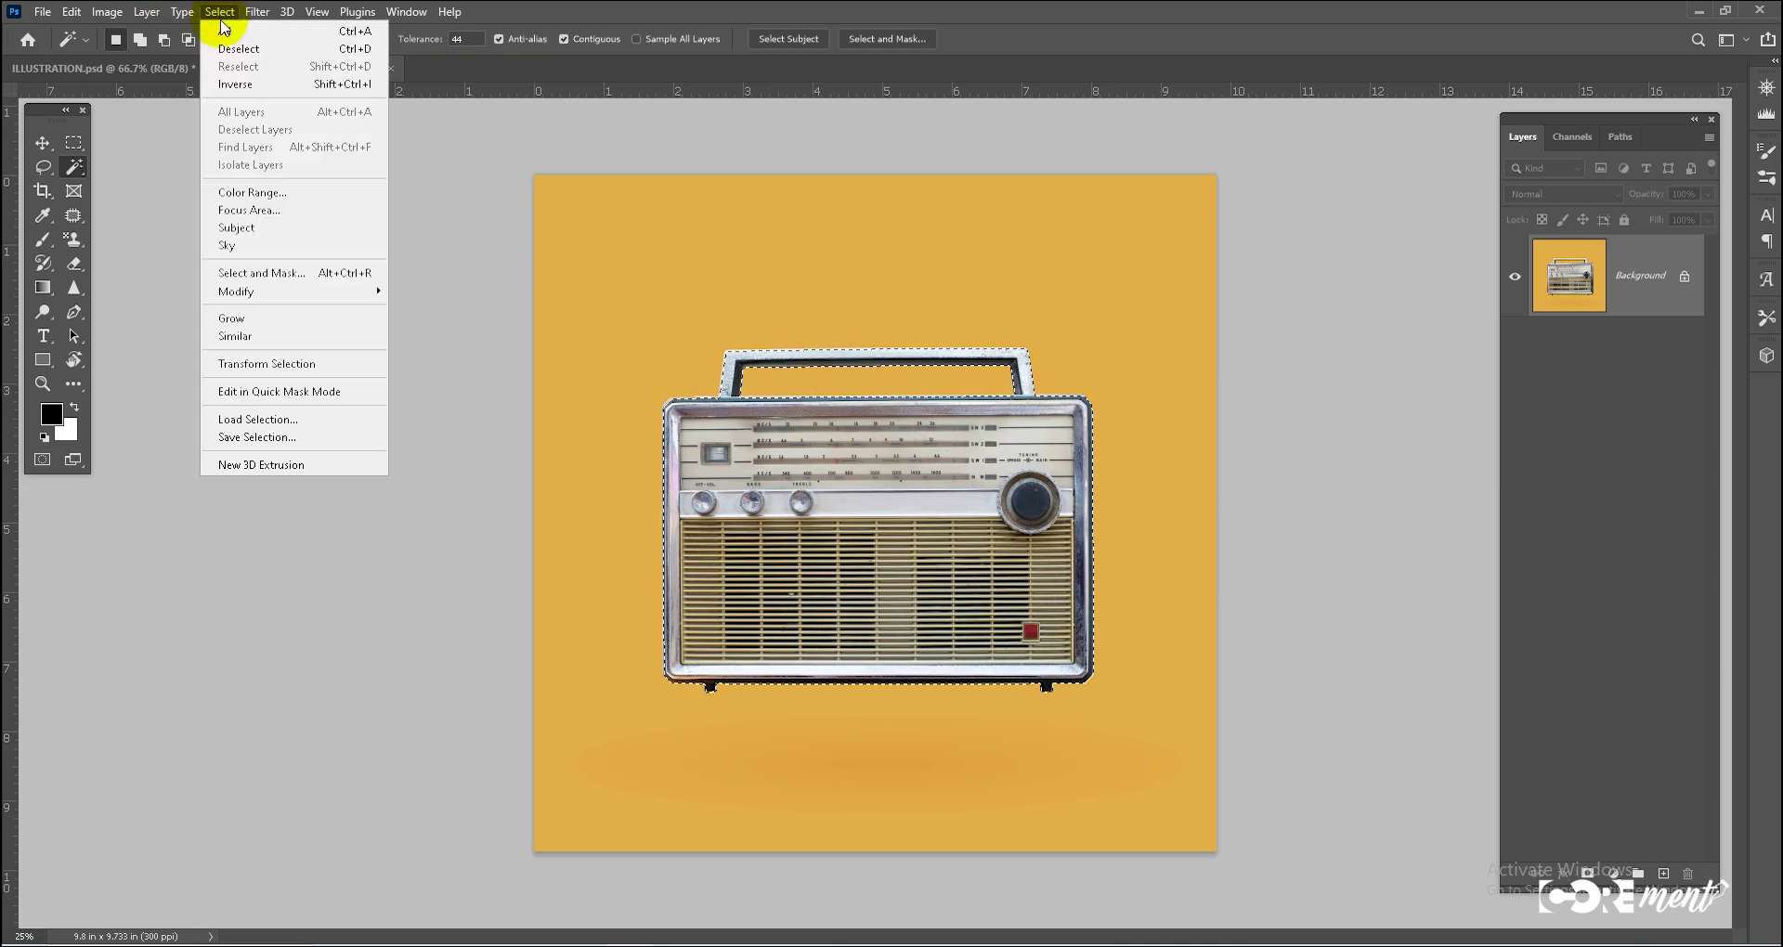
click(254, 446)
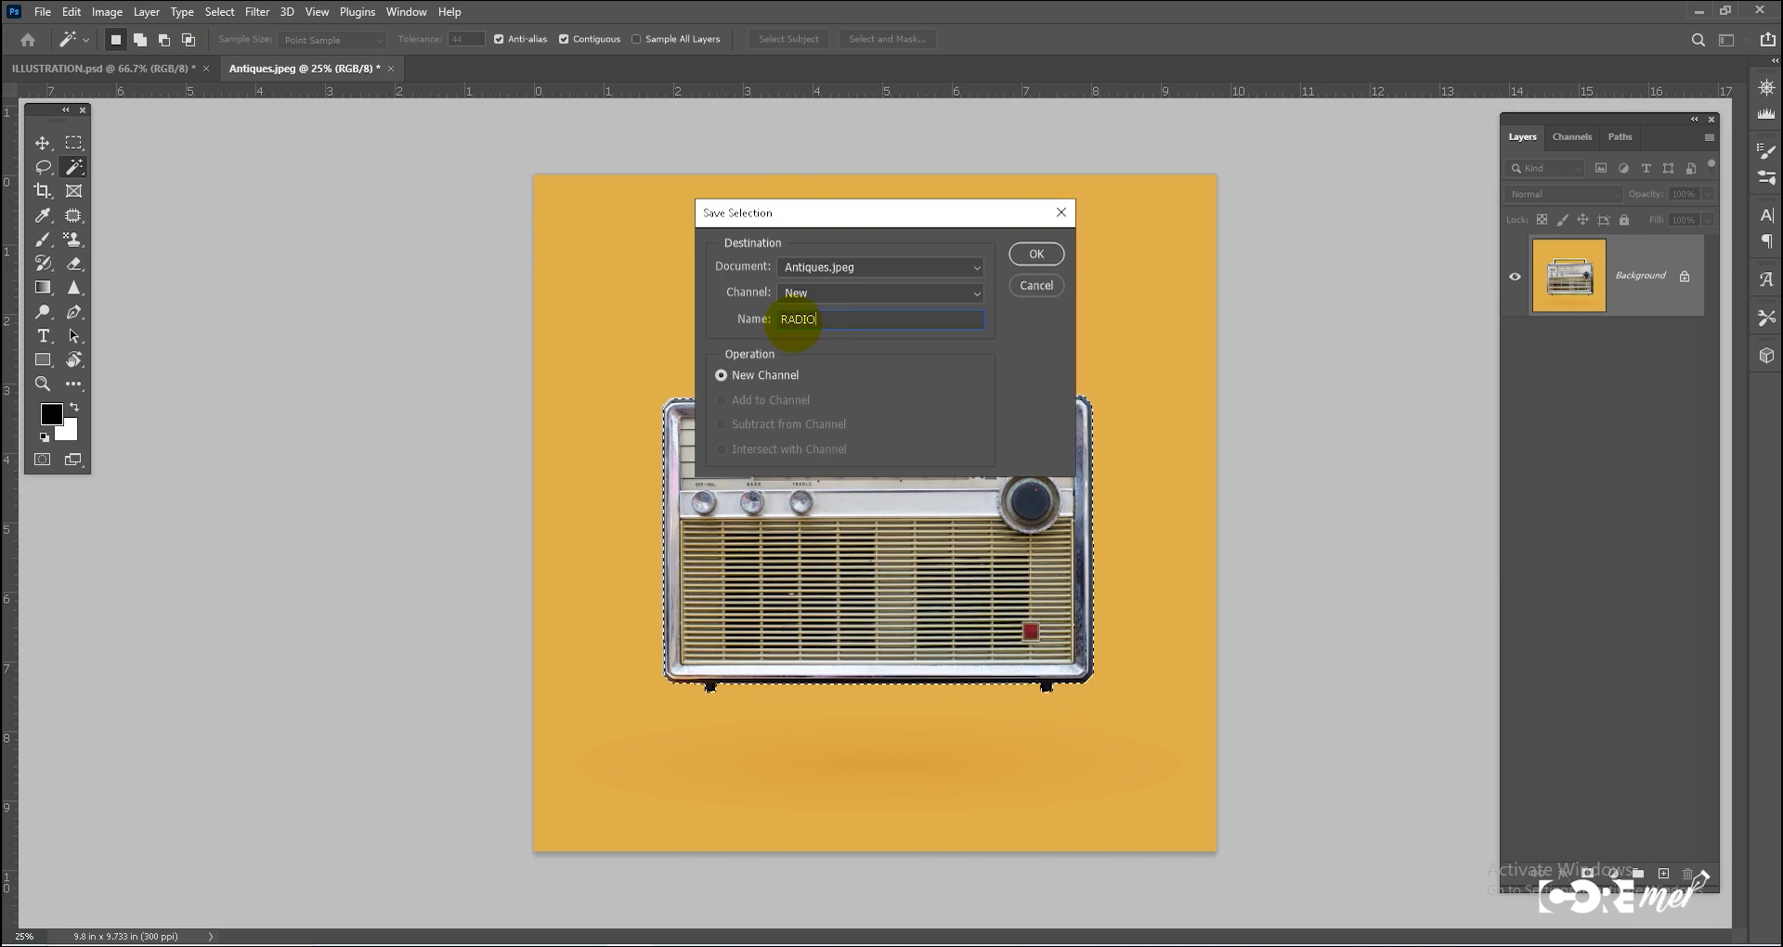
click(1039, 254)
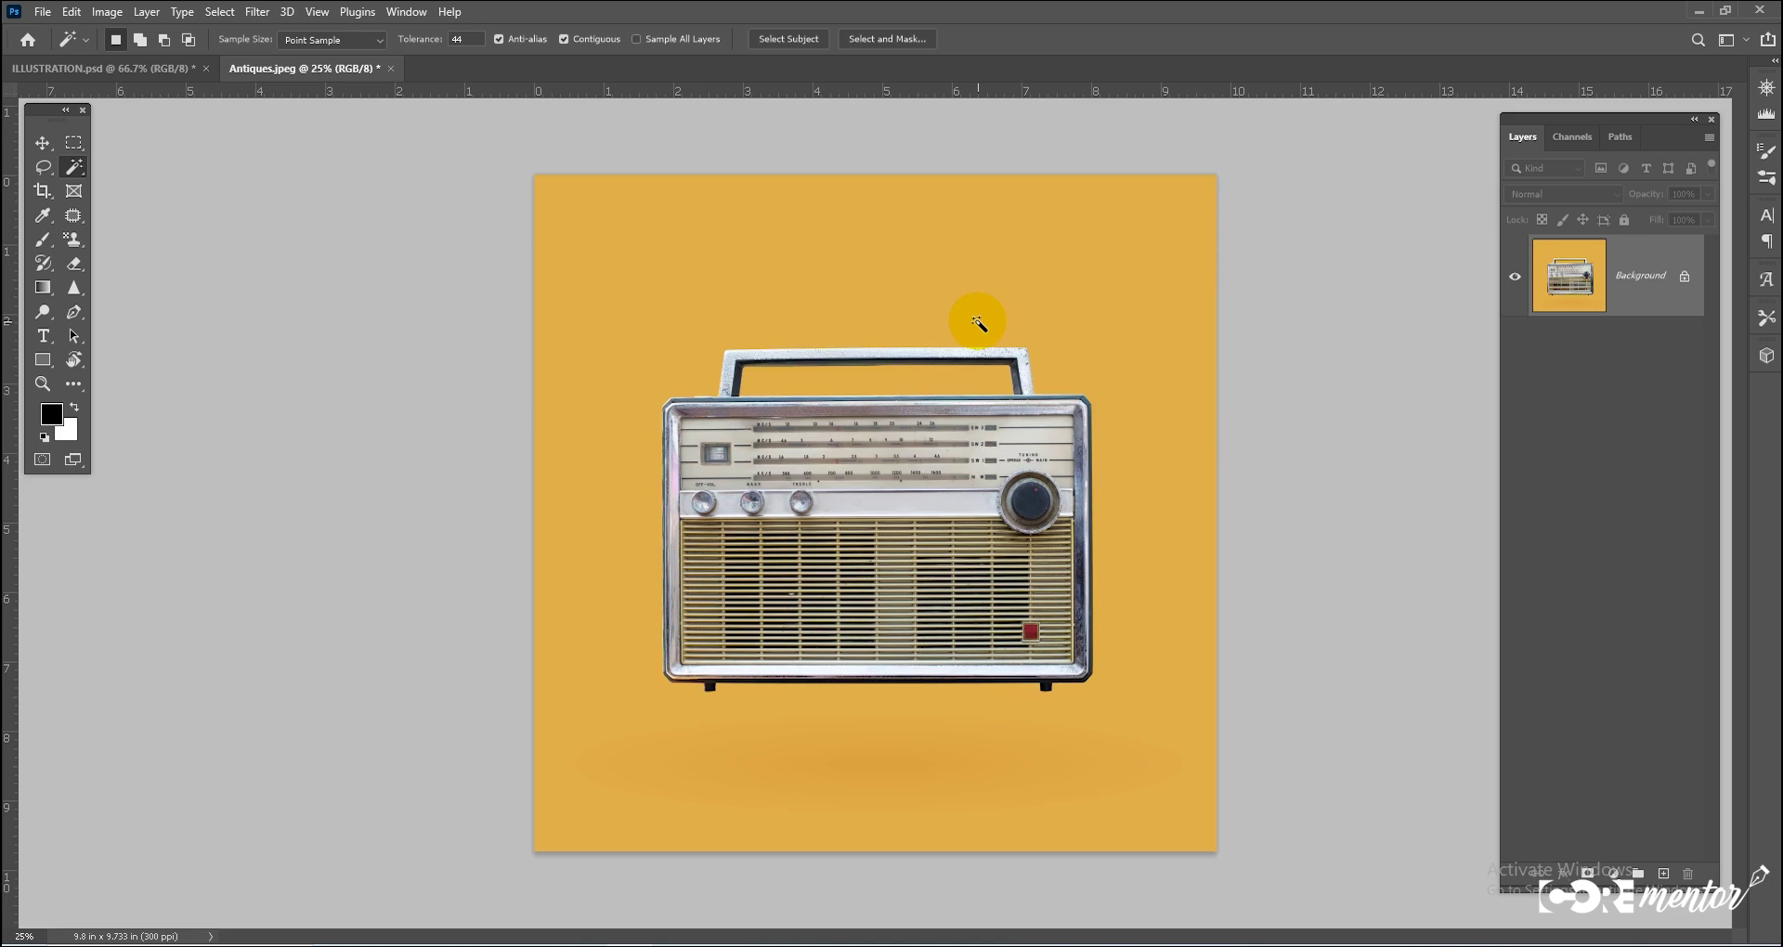
Save the radio image as a Photoshop file named Antiques copy.psd
key(ctrl+shift+s)
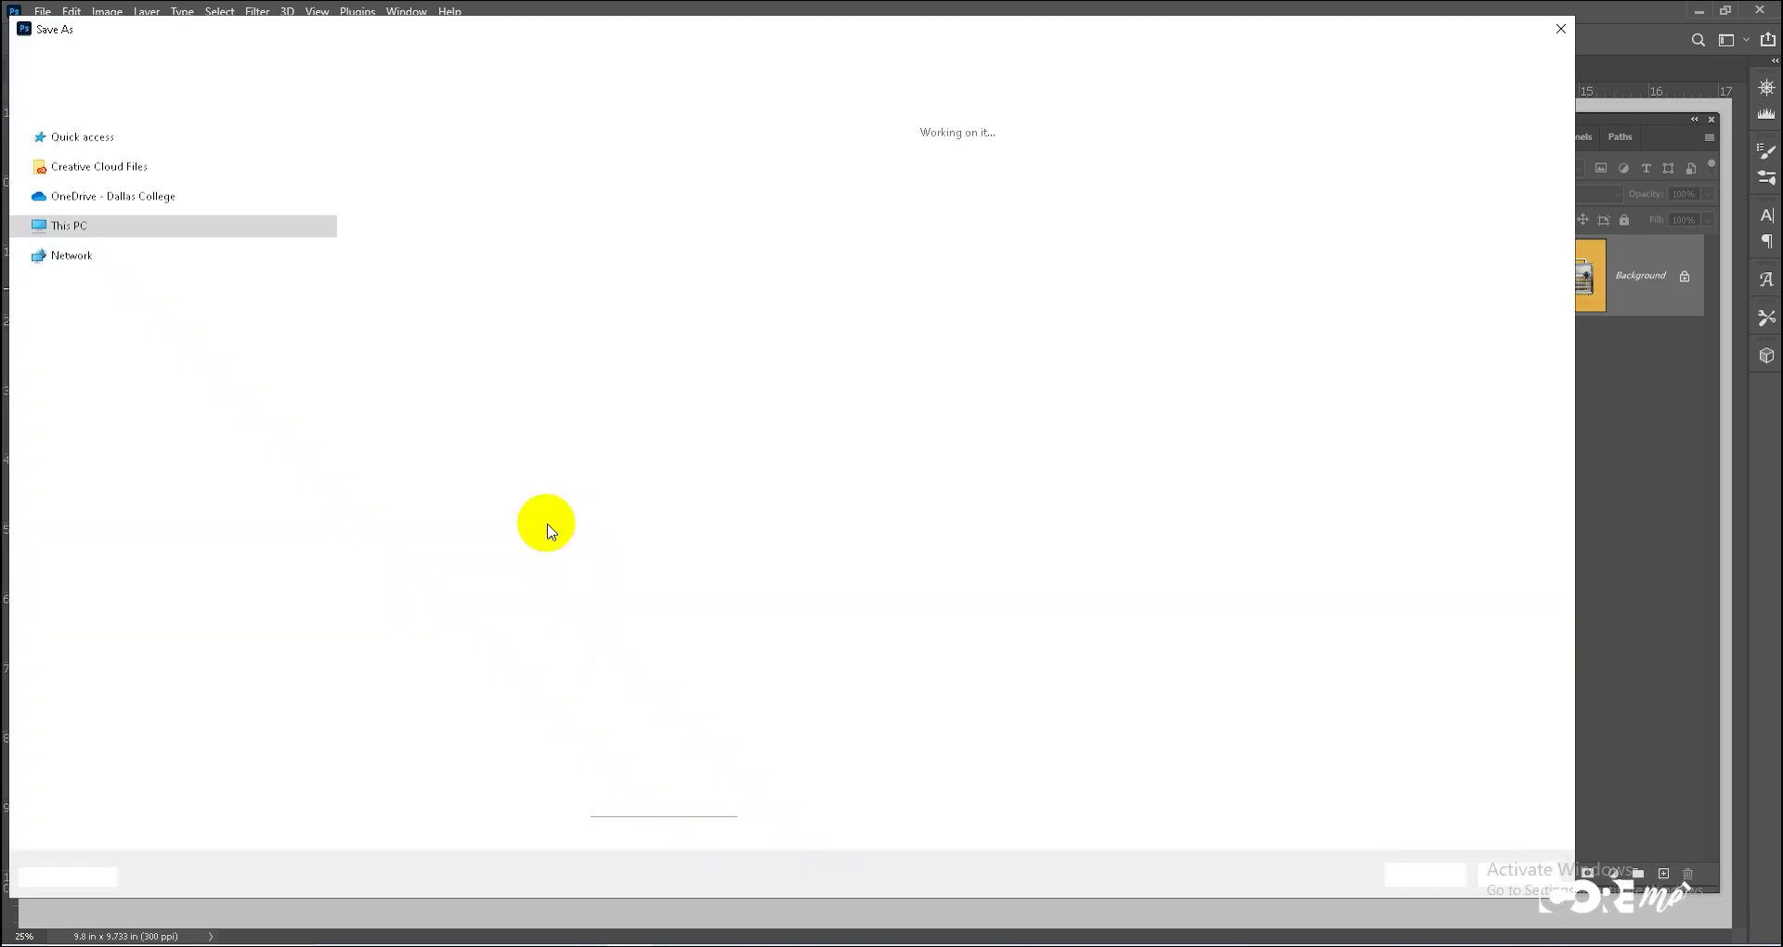
click(378, 728)
click(232, 415)
click(194, 704)
click(1425, 874)
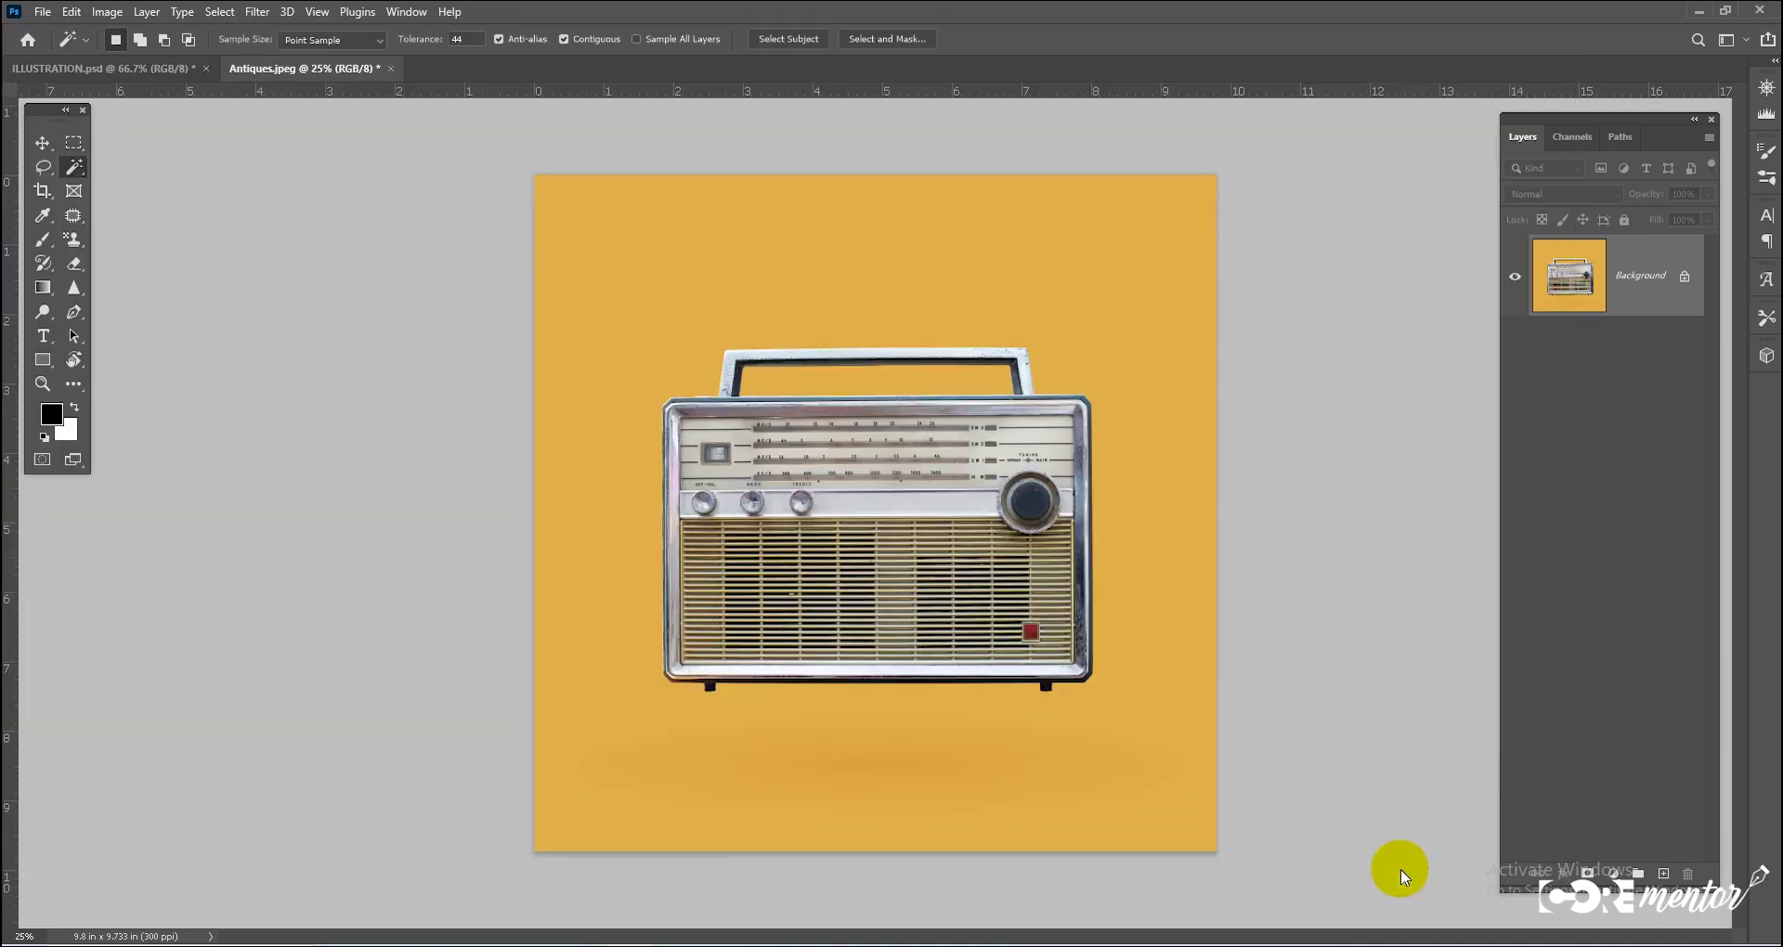
Close Antiques.jpeg and open the saved Antiques copy.psd
click(391, 68)
click(908, 371)
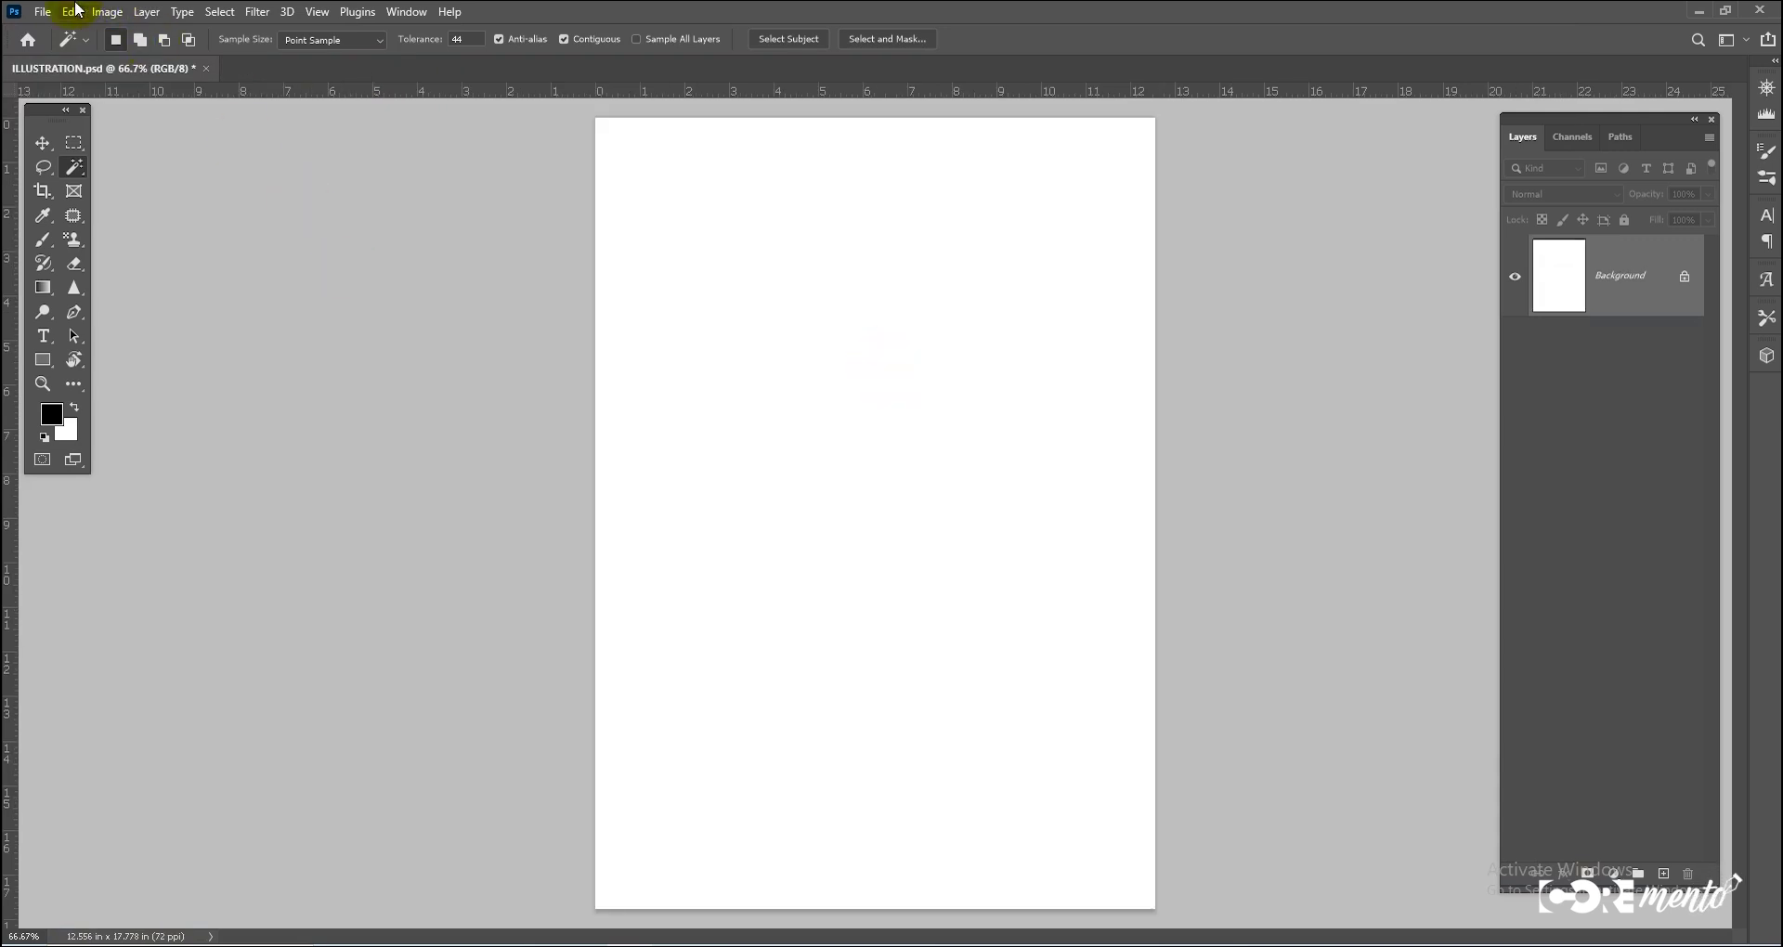
click(43, 13)
click(58, 45)
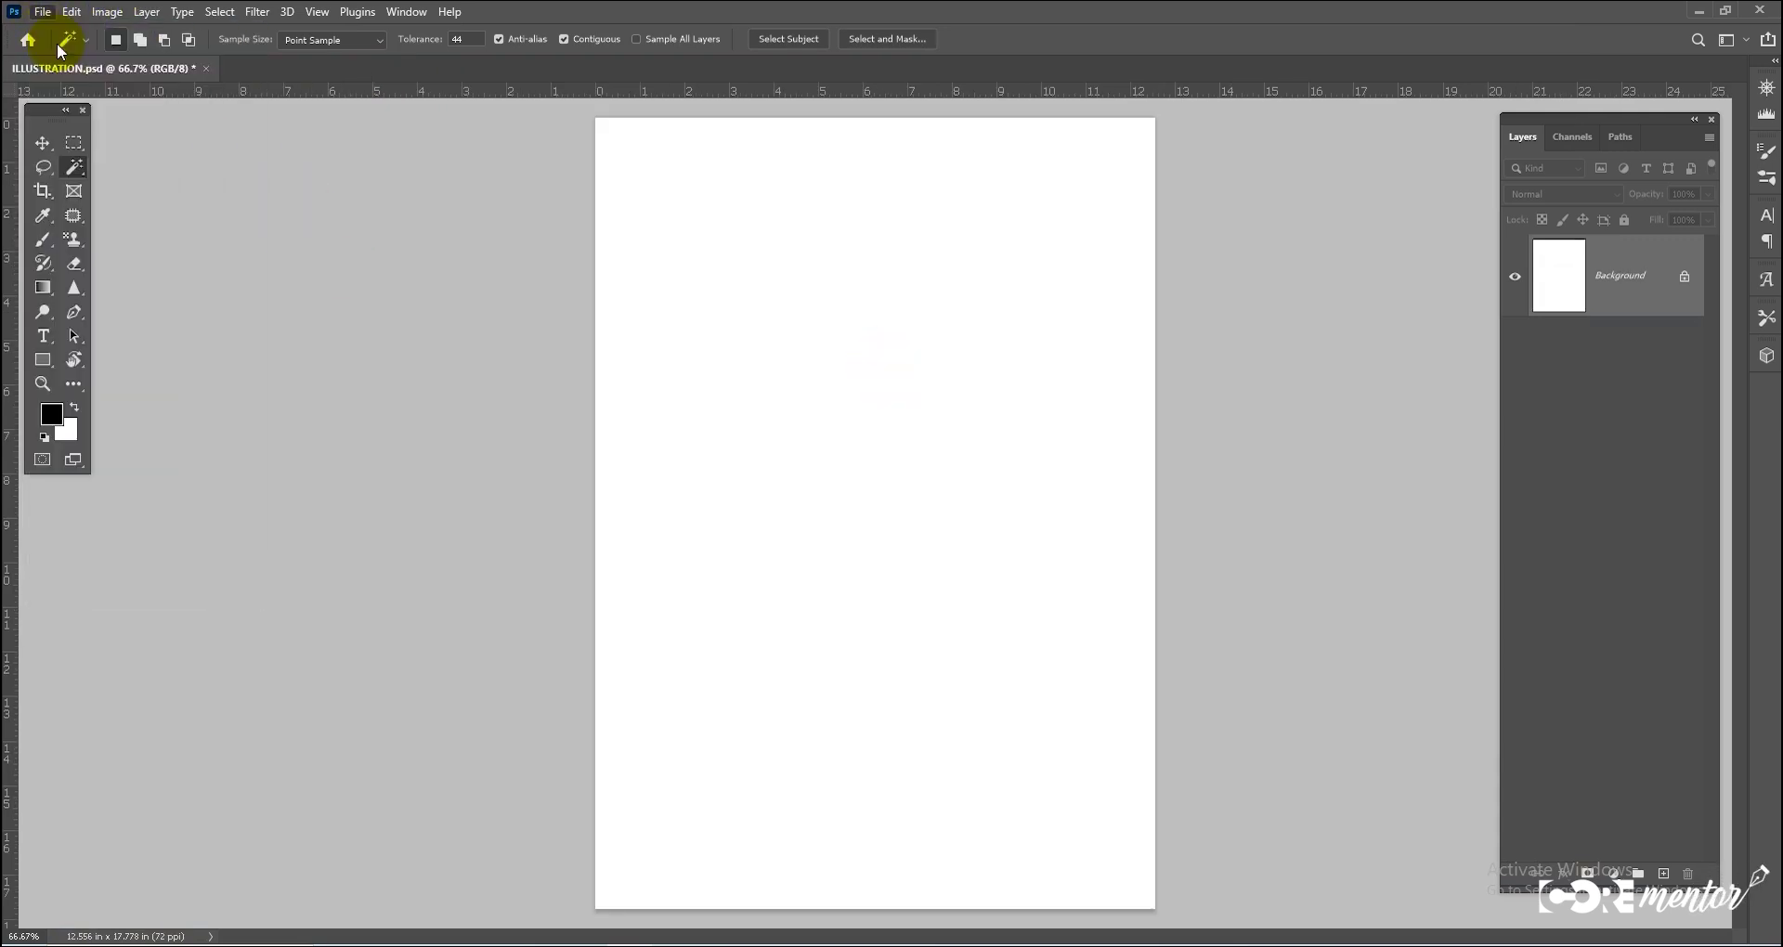
double_click(492, 165)
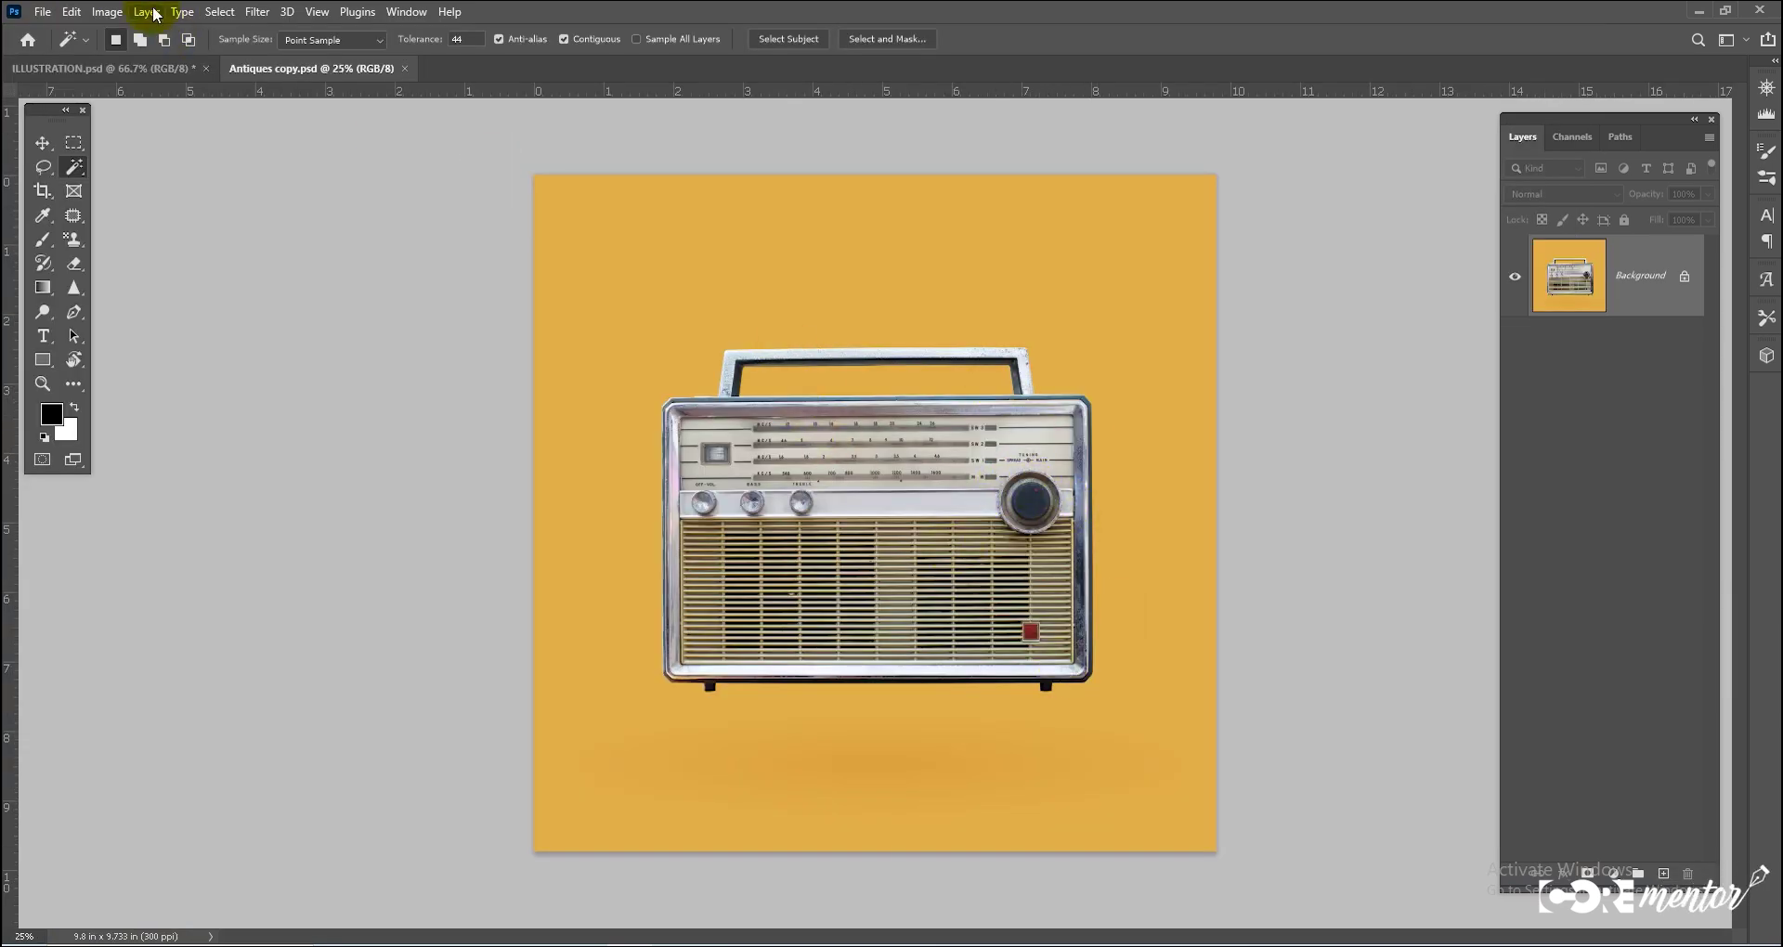
Load the saved Radio channel as an inverted selection and copy the radio onto a new layer
click(220, 12)
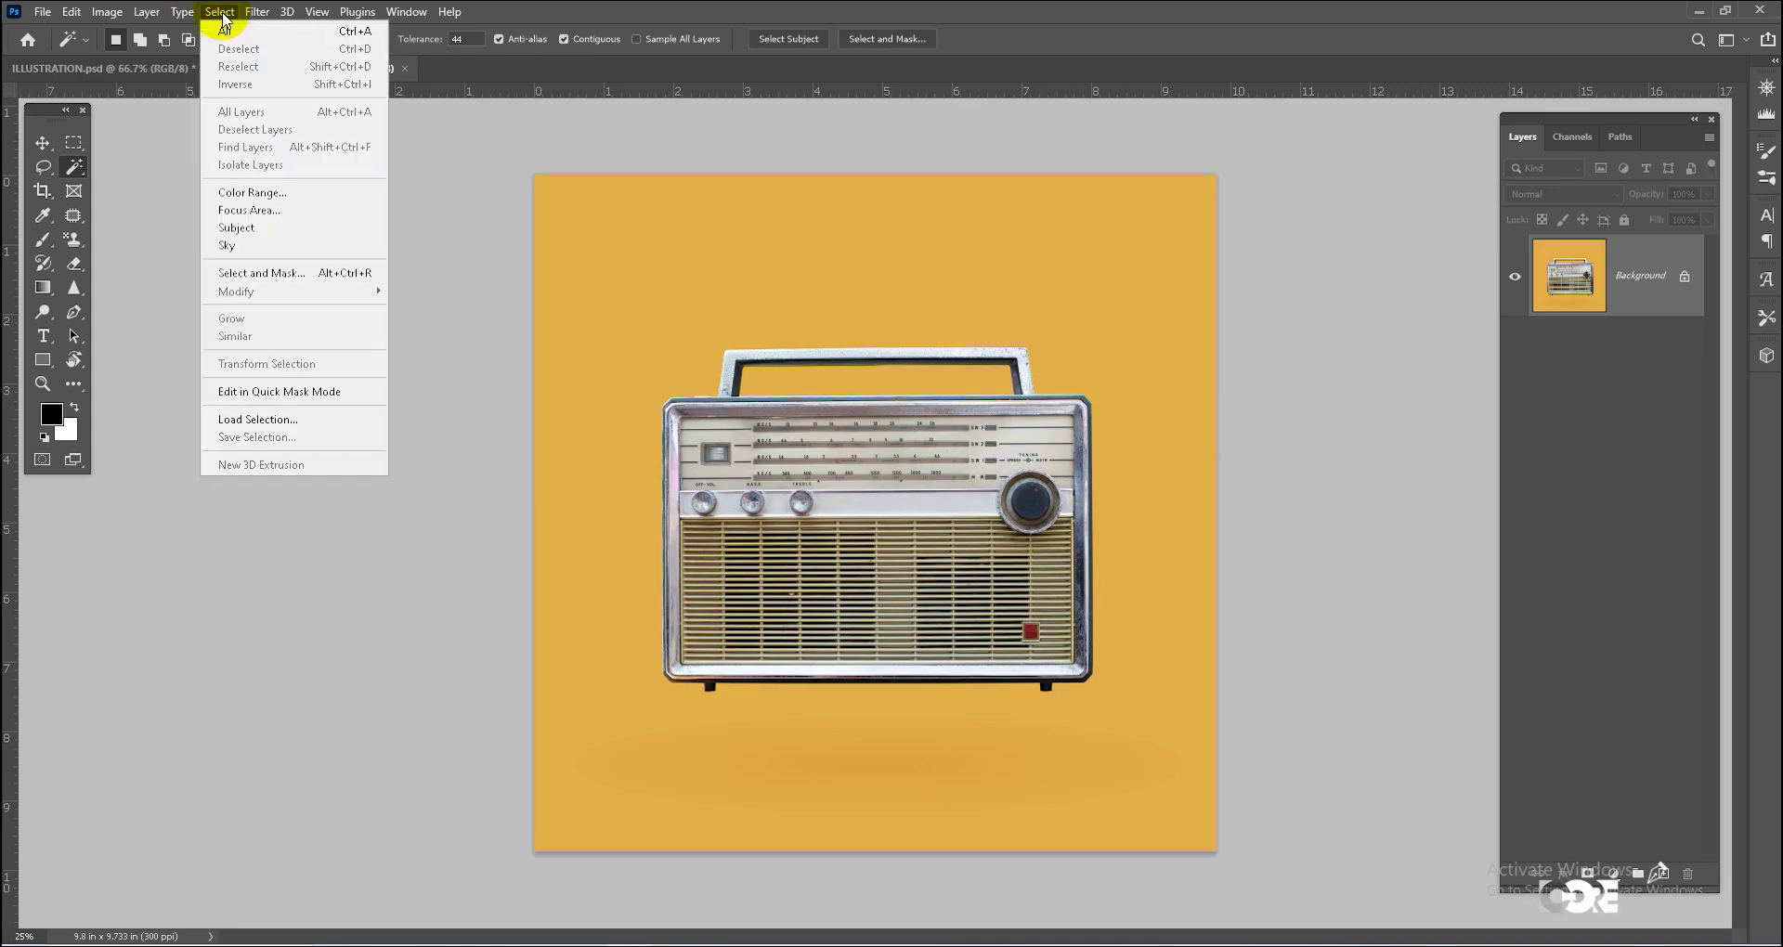
click(269, 419)
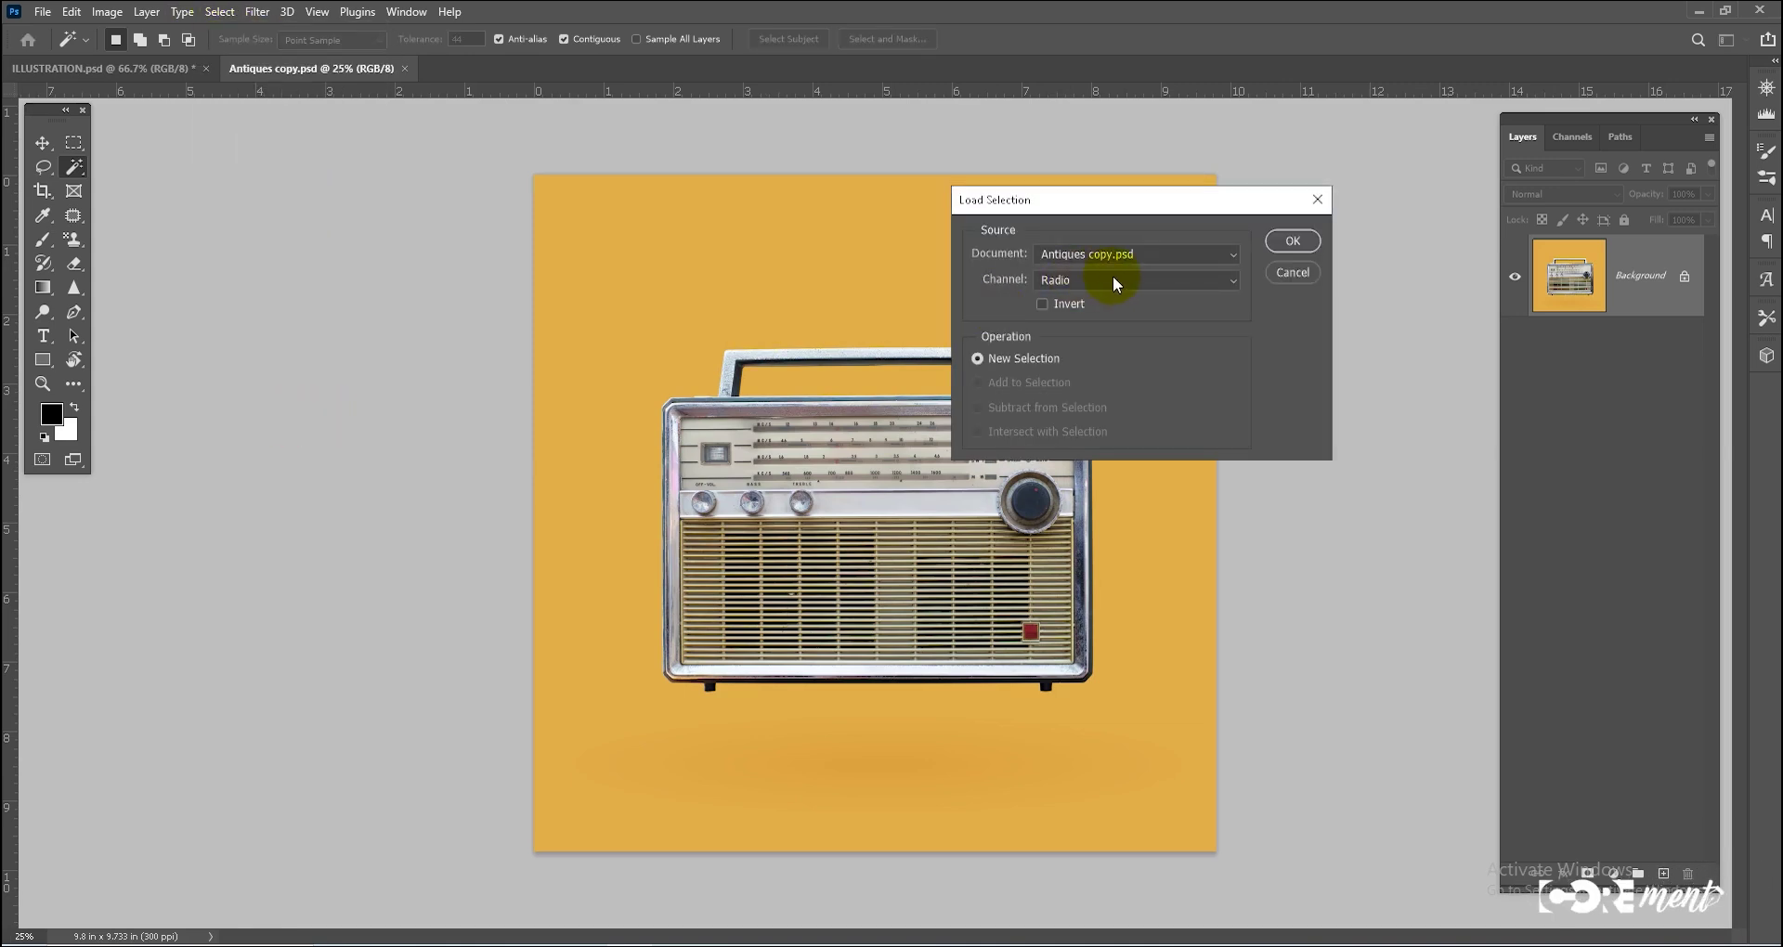
click(1292, 240)
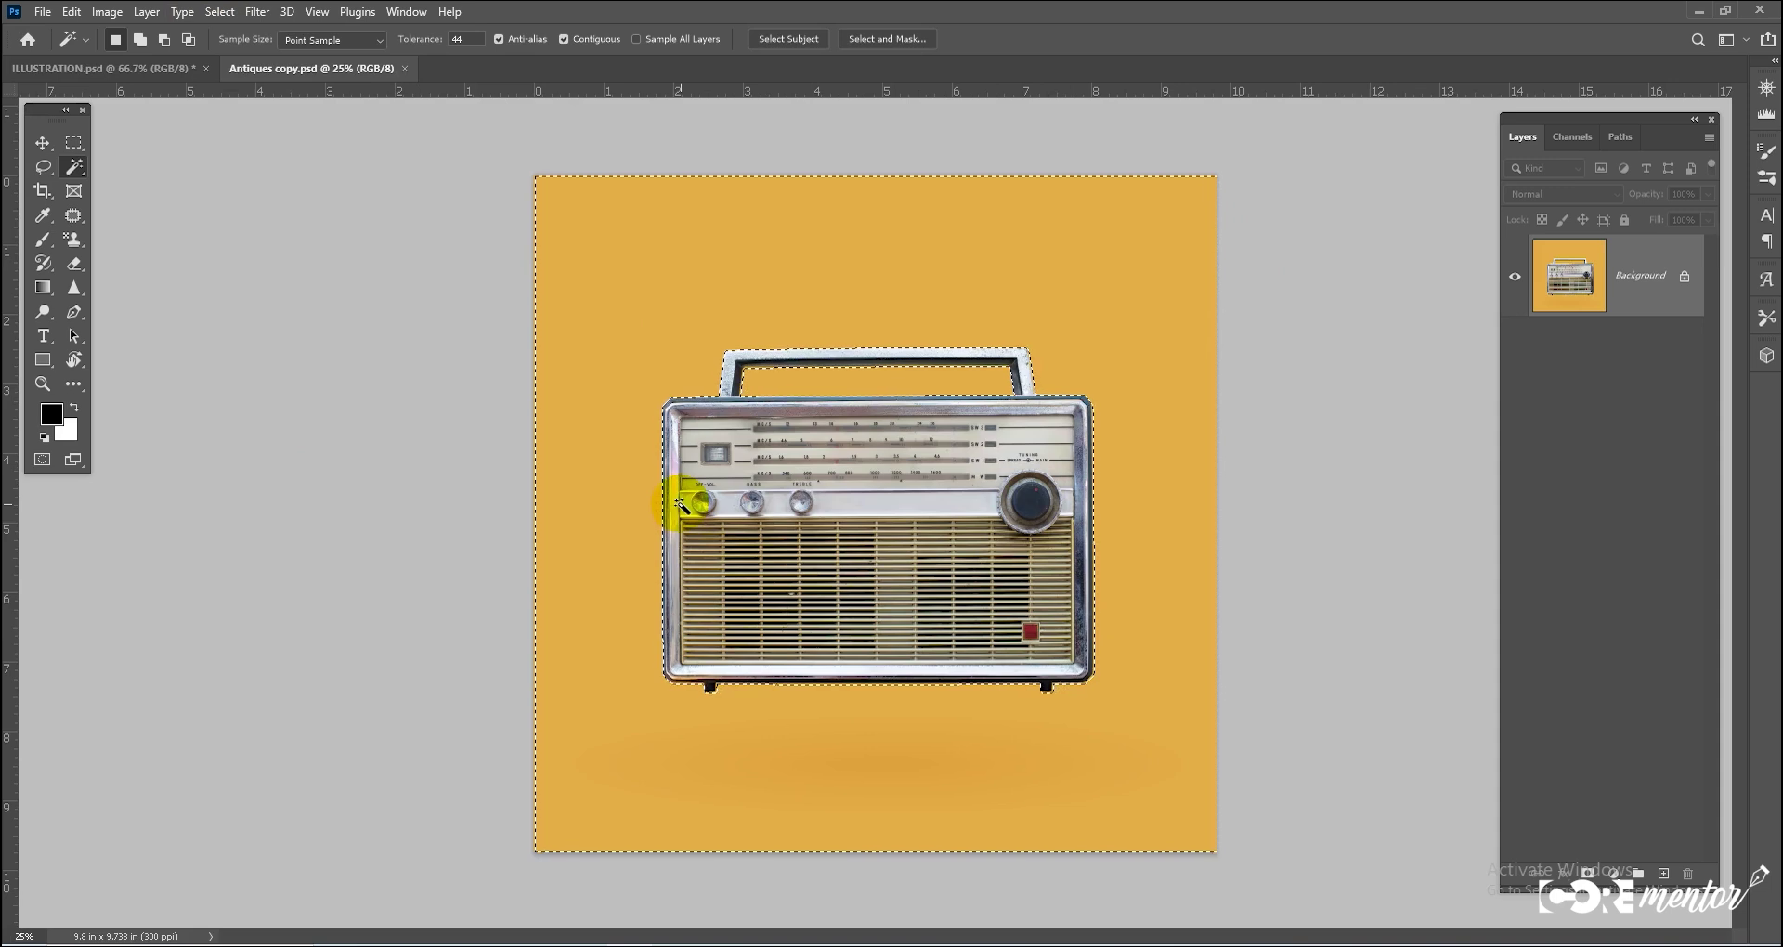
key(ctrl+shift+i)
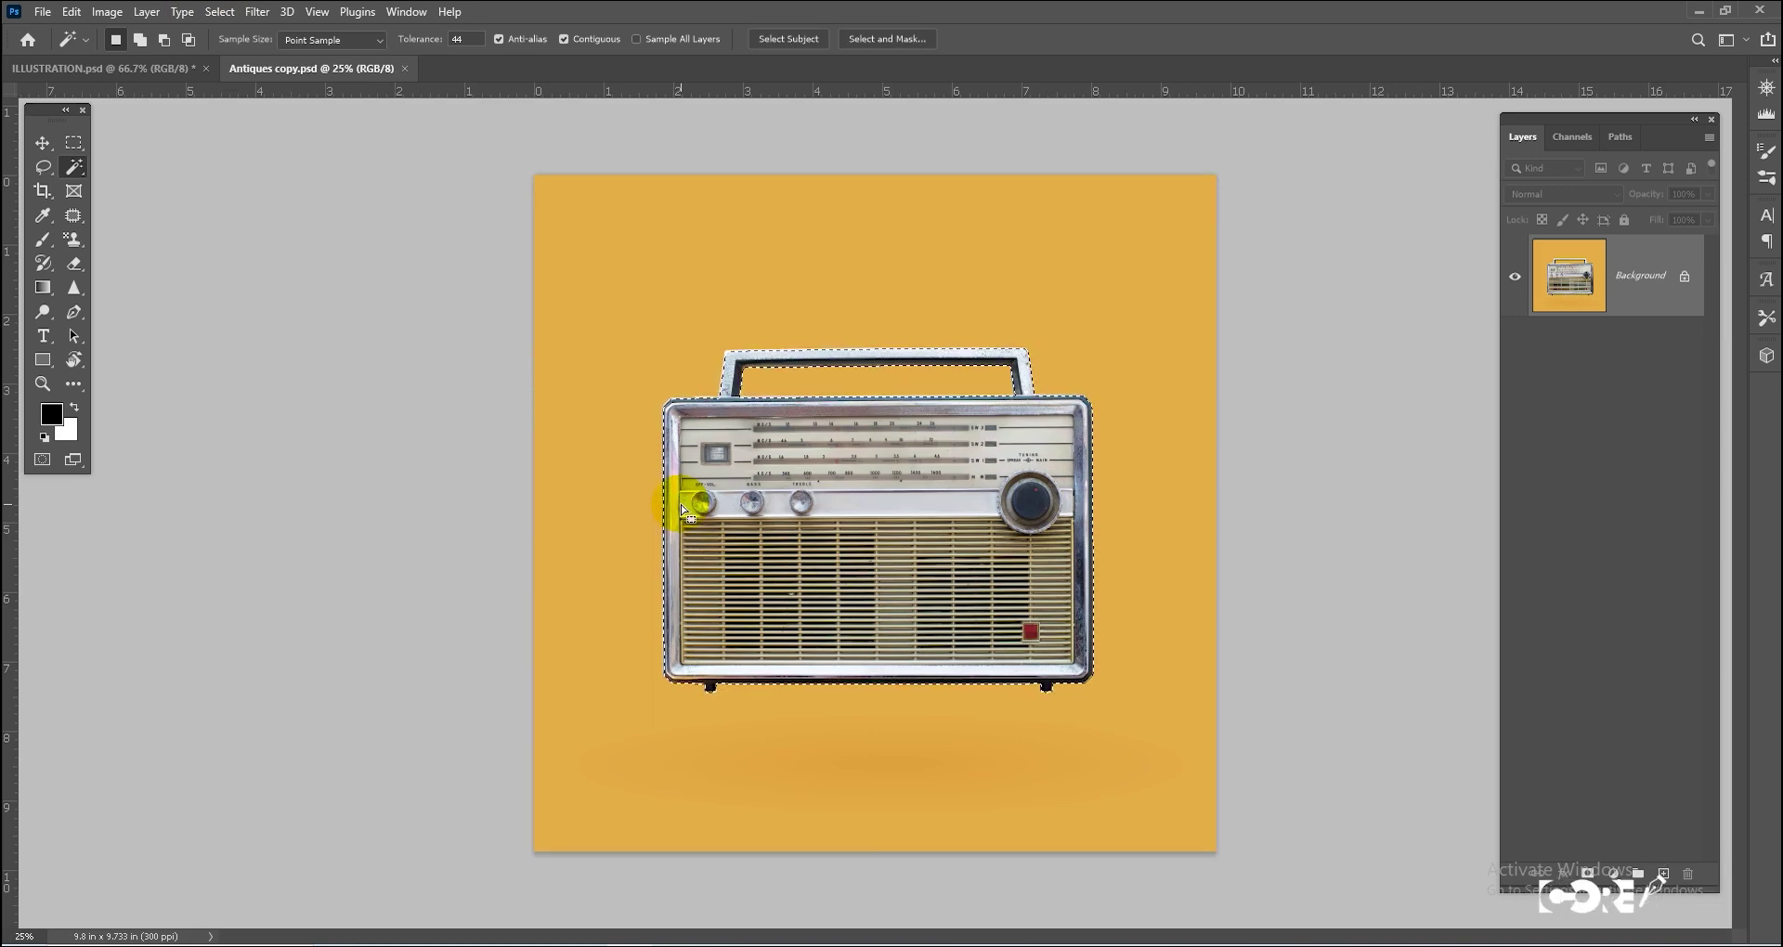
key(ctrl+j)
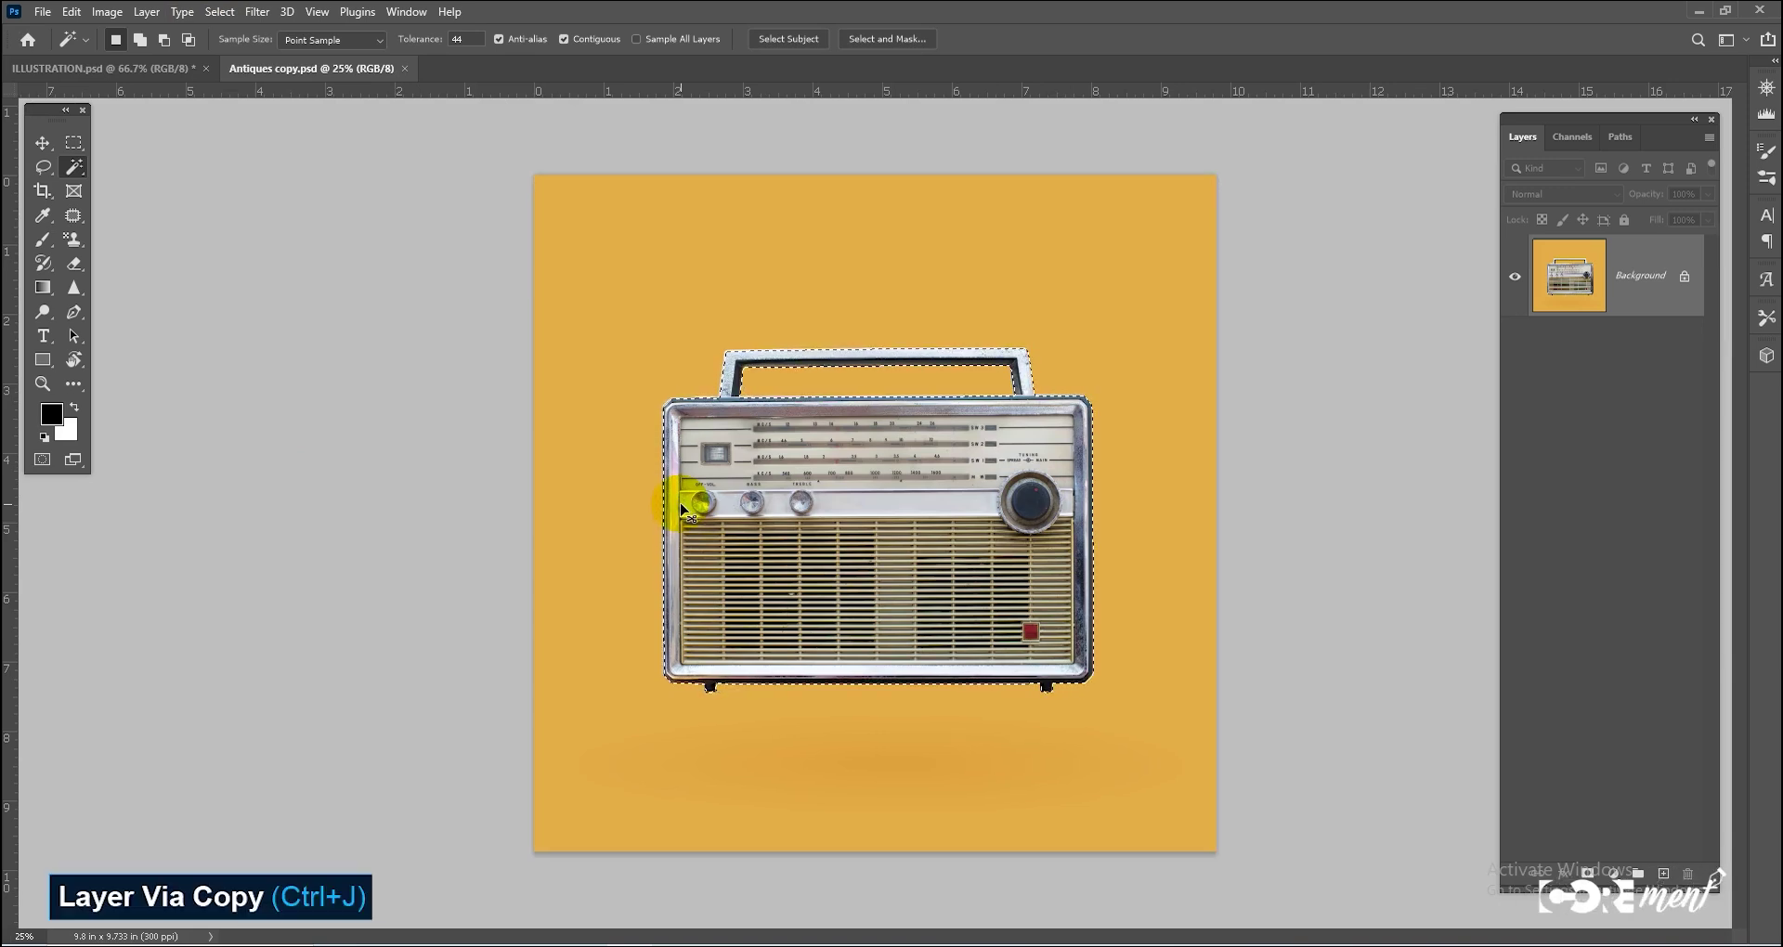
Fill the Background layer with the black foreground color and shift the radio layer with the Move tool
click(40, 139)
click(1652, 390)
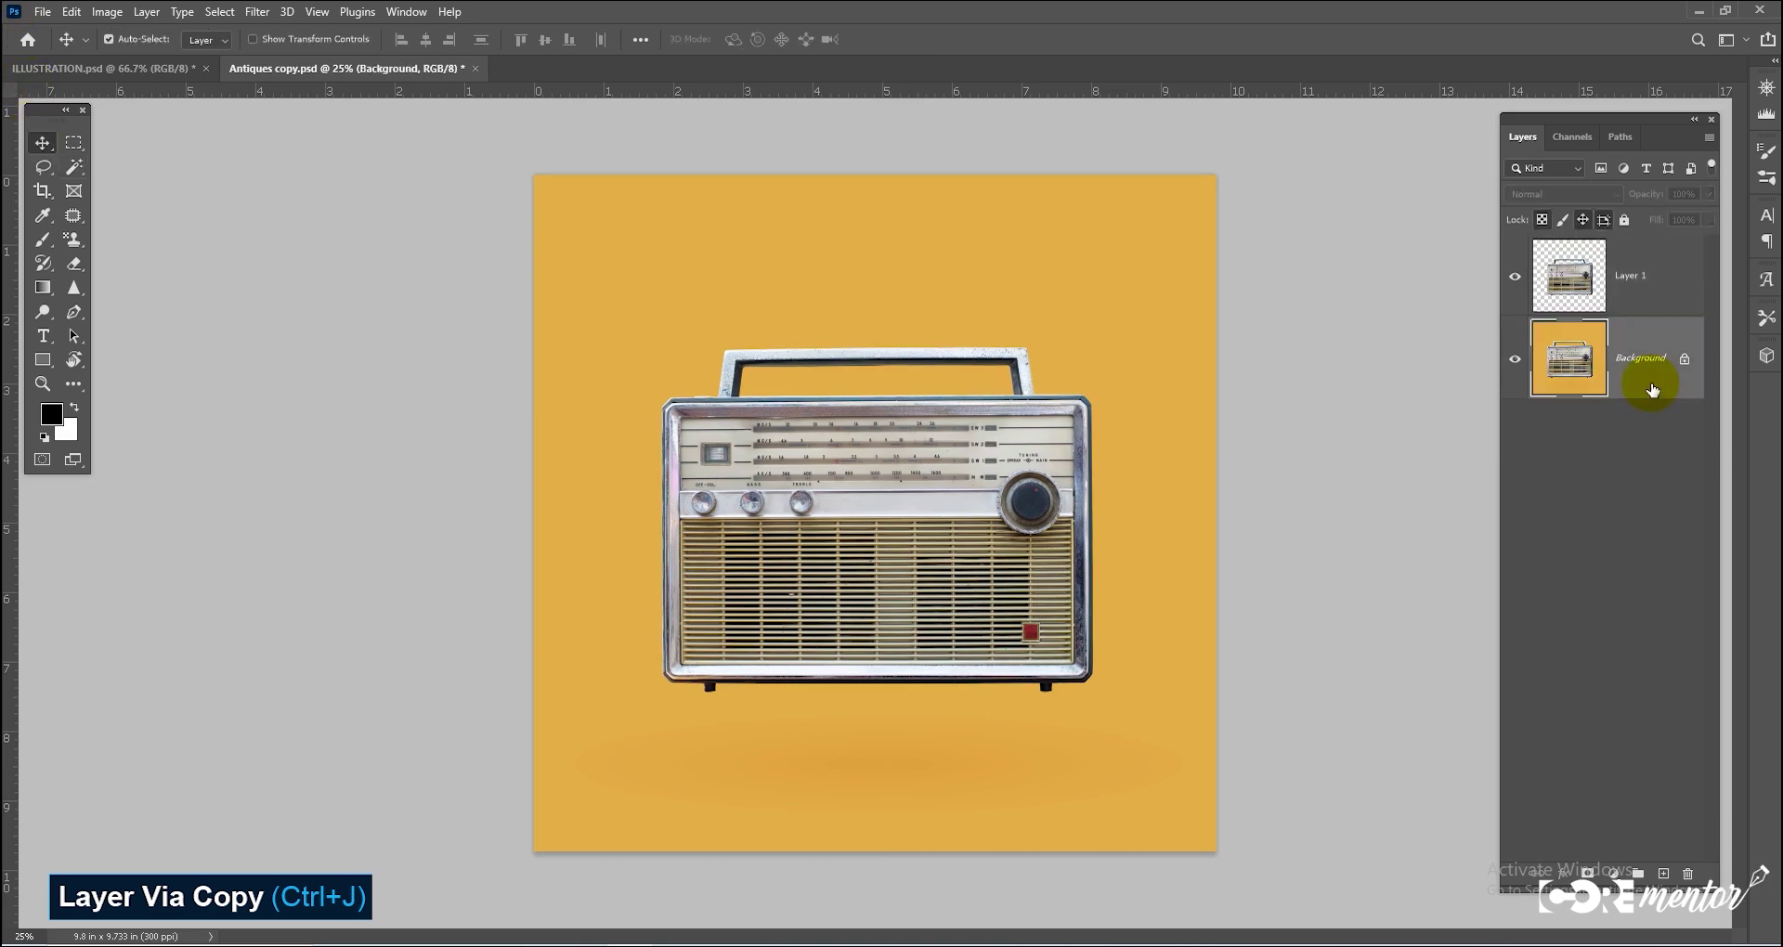
key(alt+BackSpace)
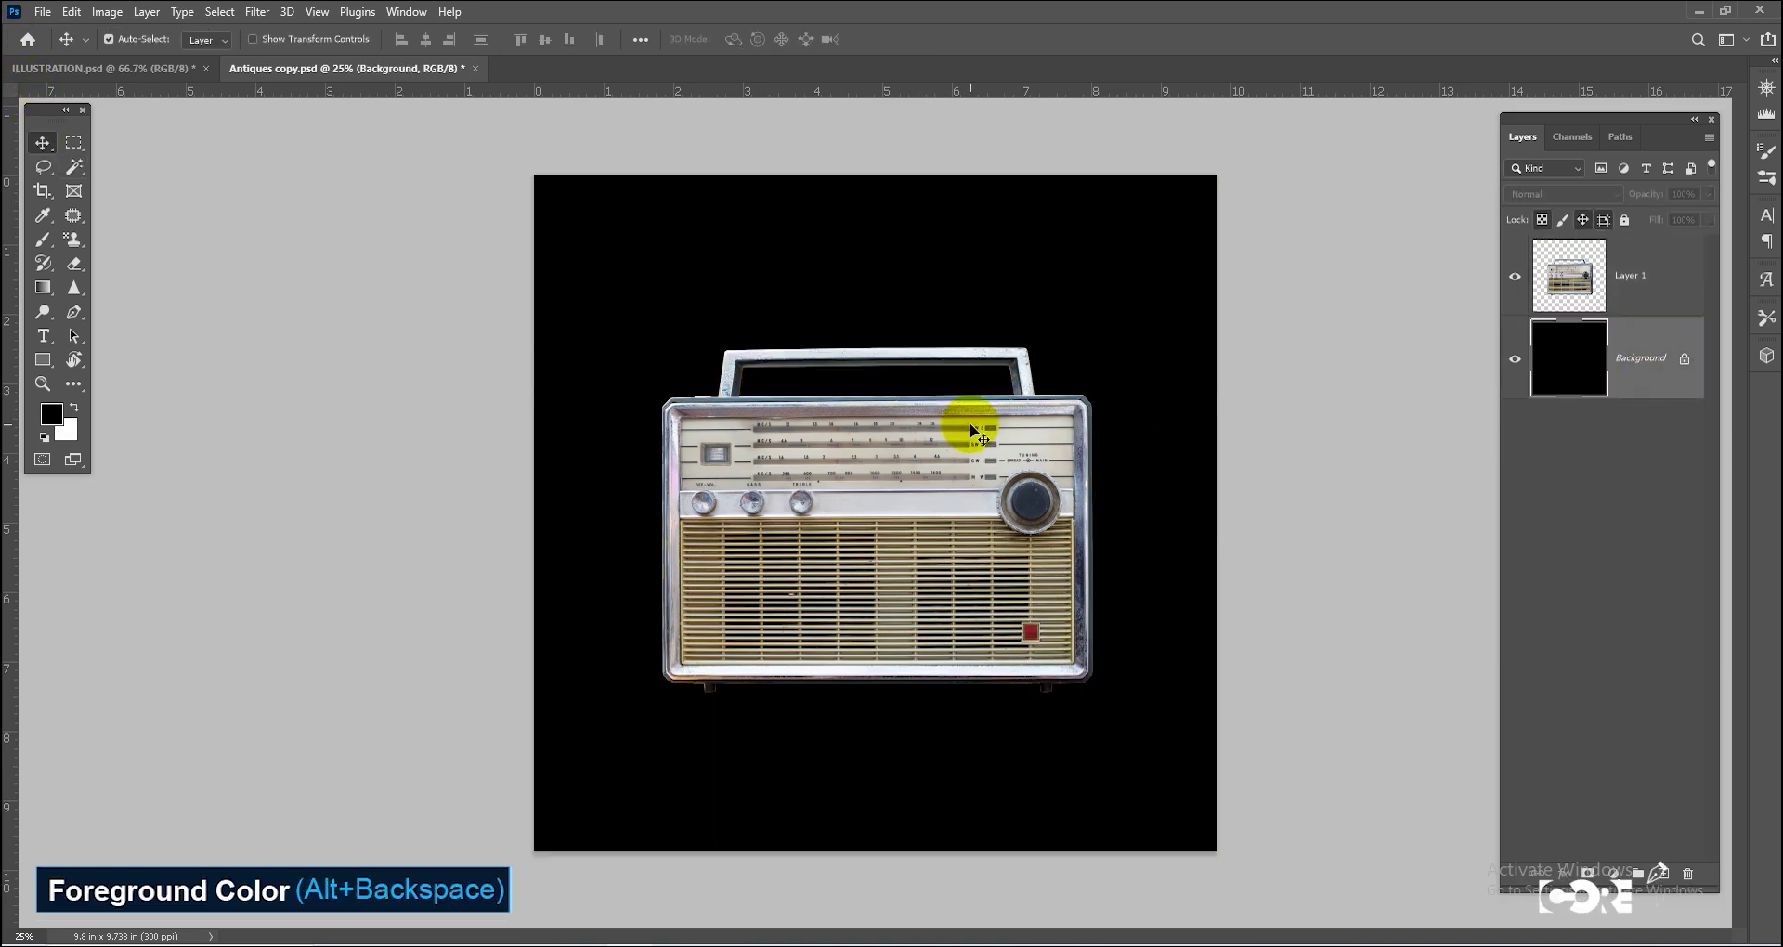
drag(906, 529, 961, 505)
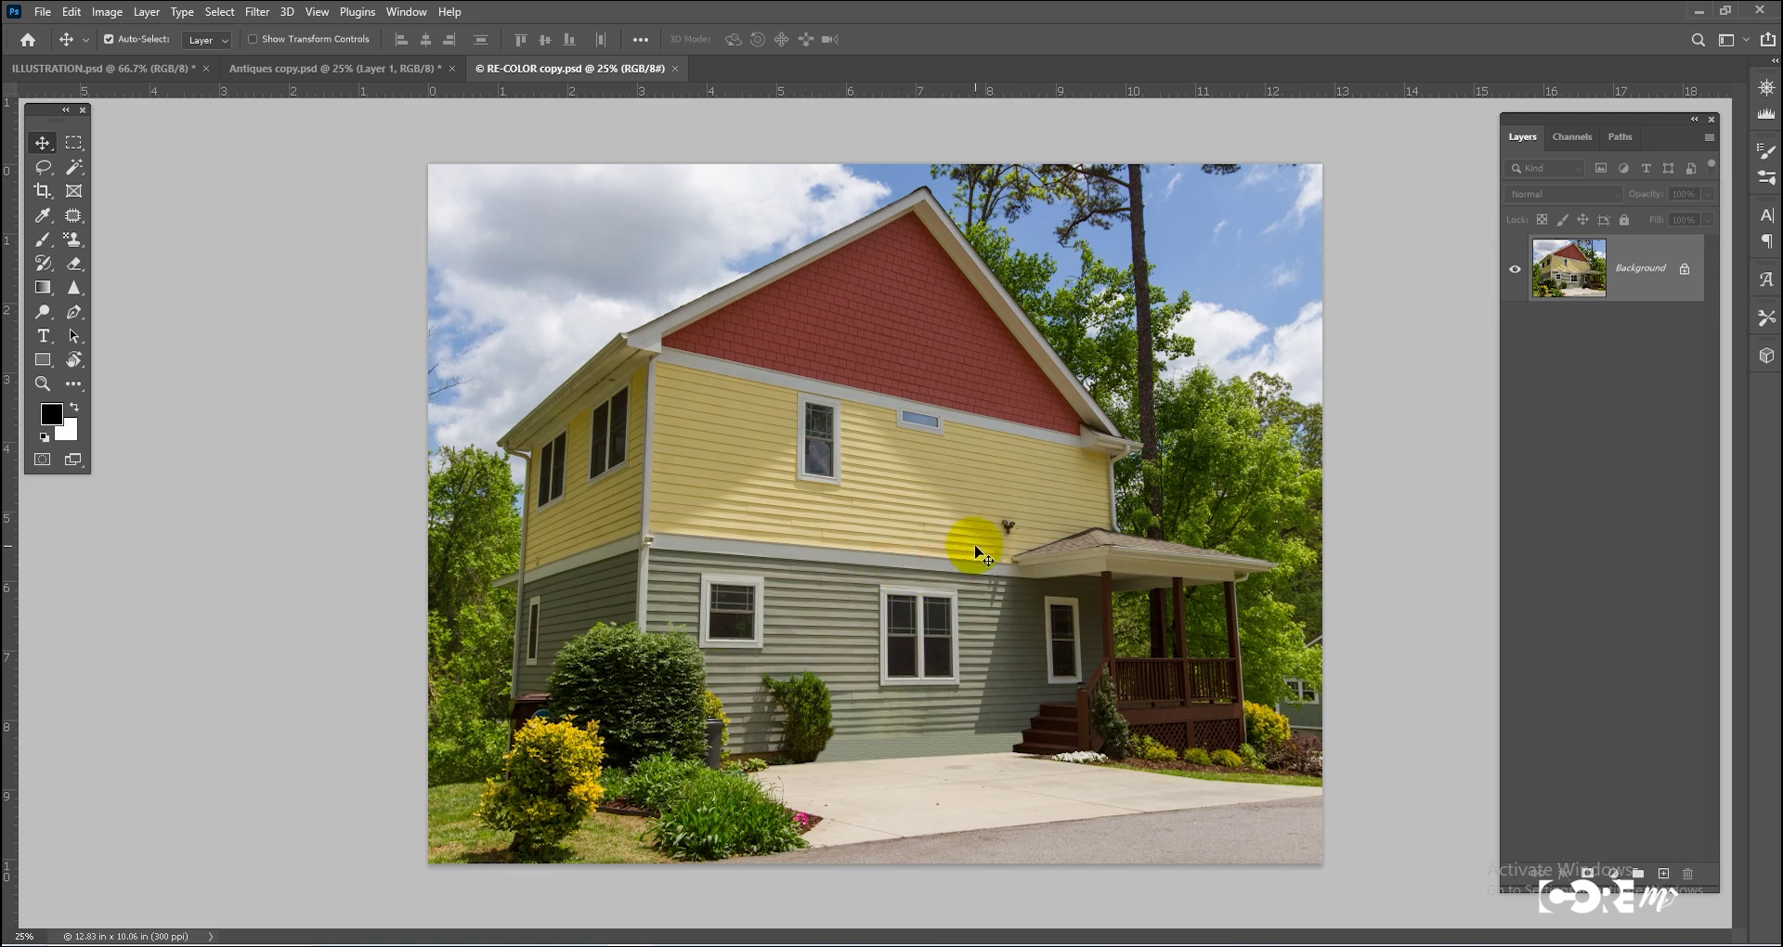
Select the red gable of the house in RE-COLOR copy.psd with the Quick Selection tool
key(w)
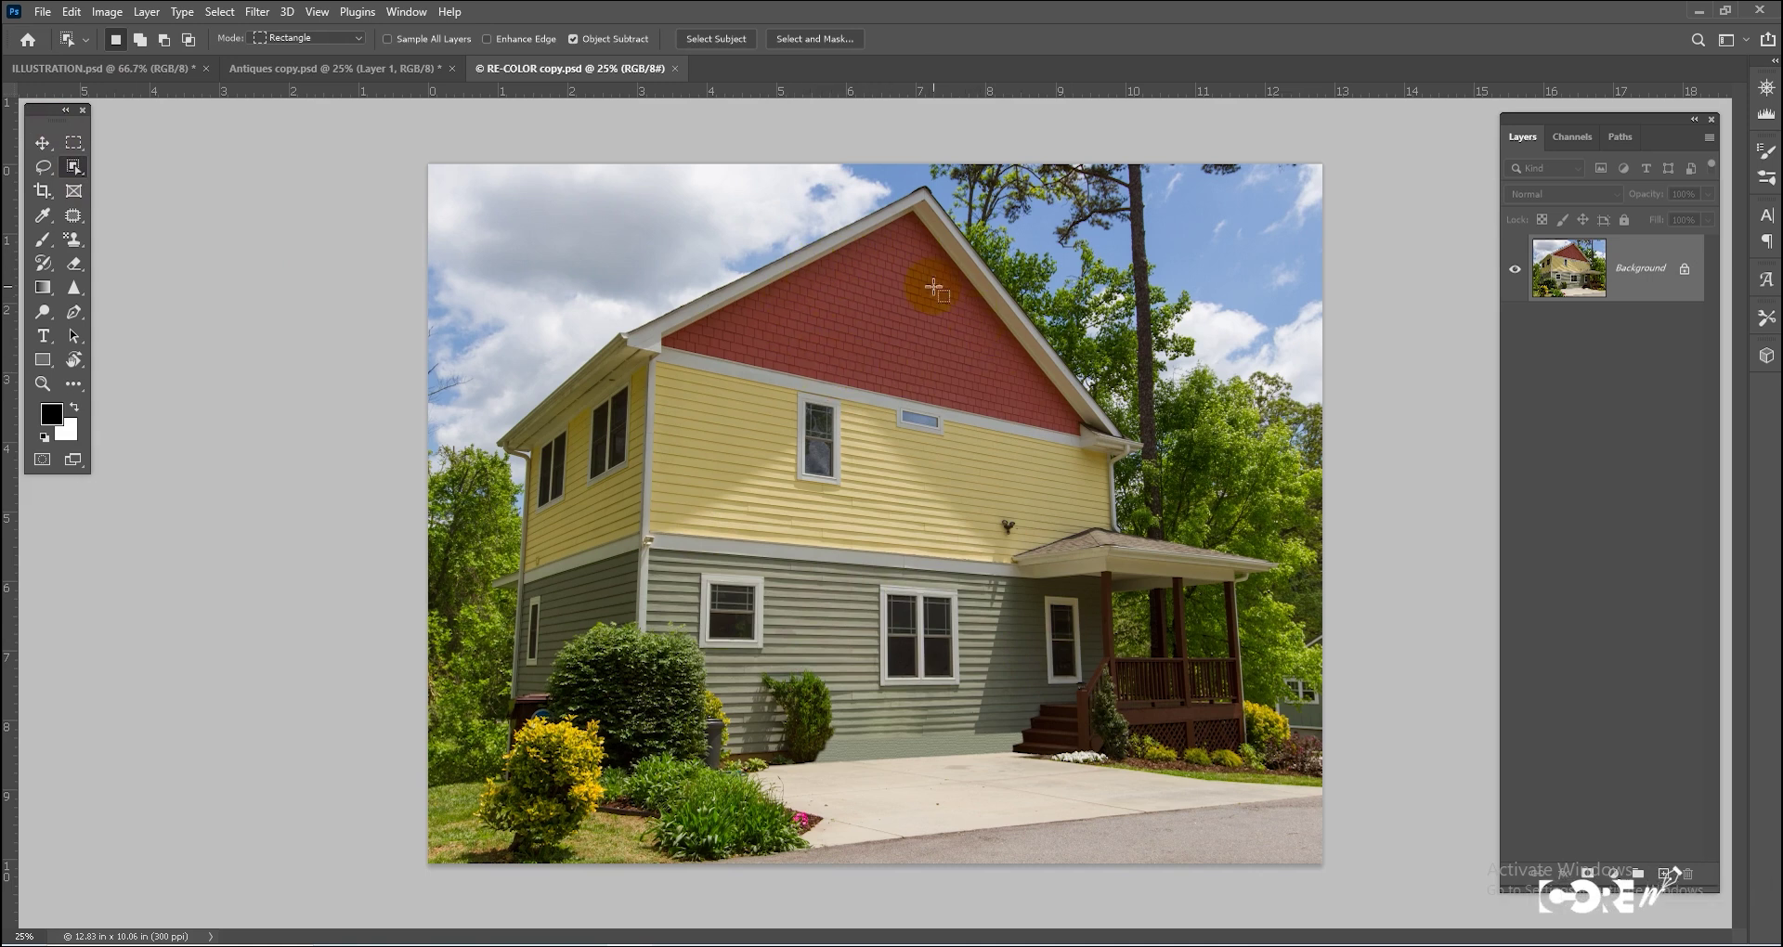
right_click(73, 167)
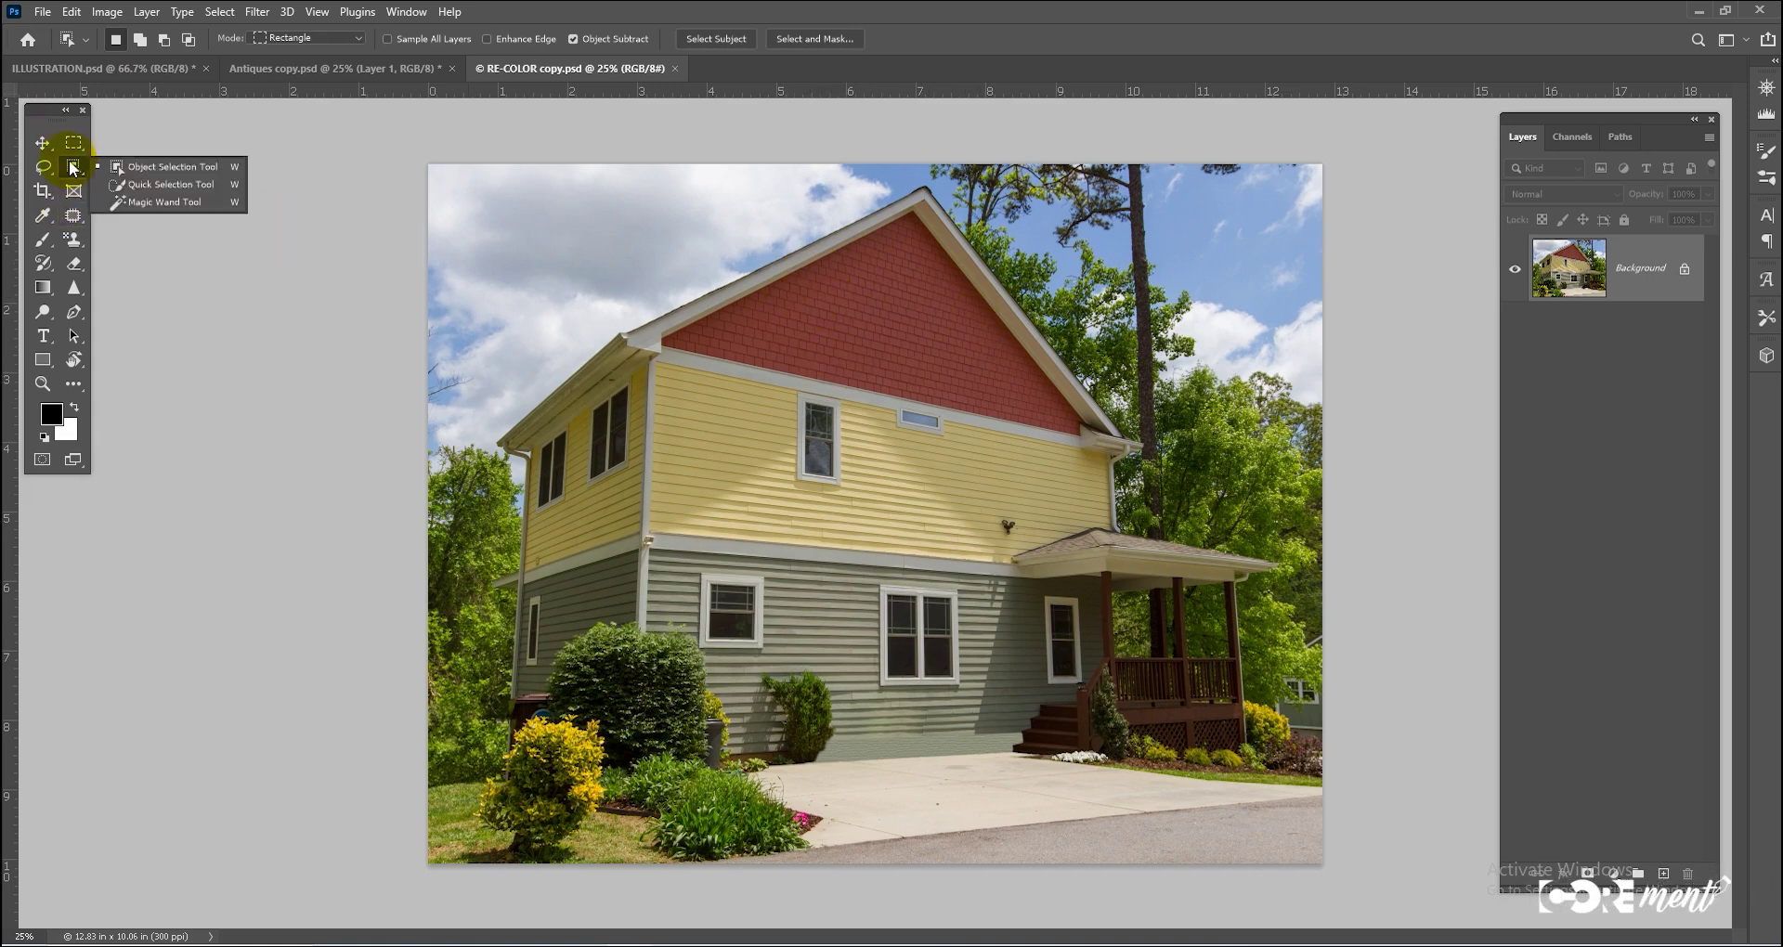
click(135, 185)
drag(777, 330, 997, 378)
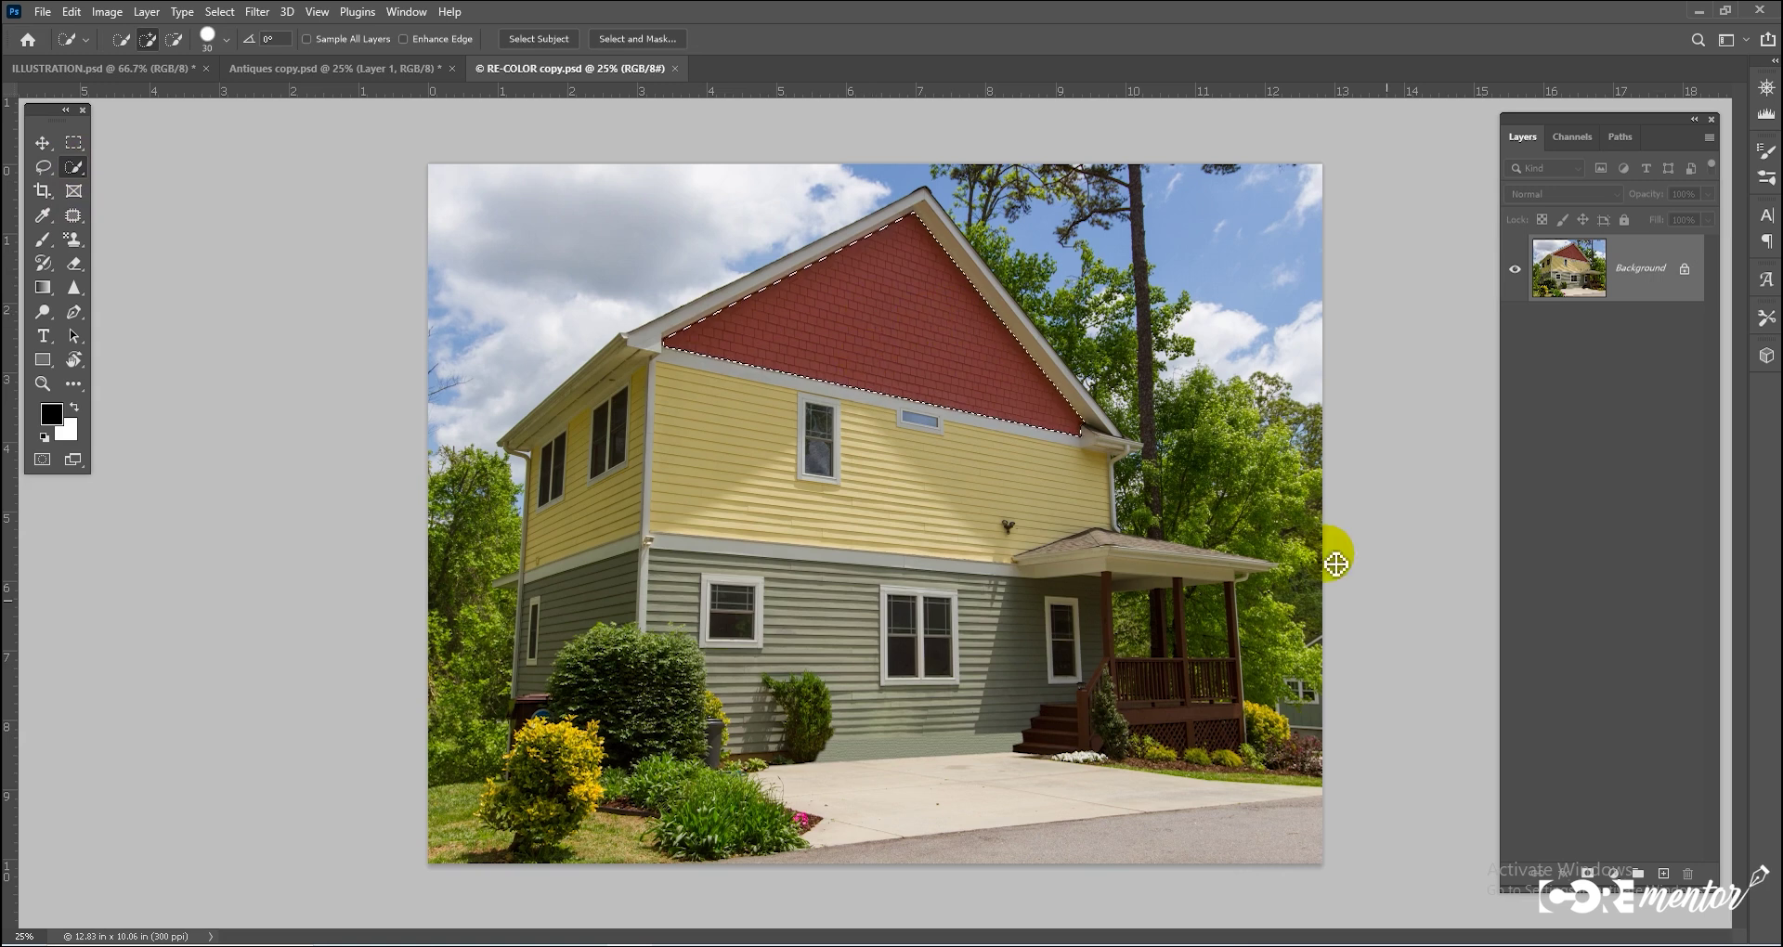
Try a Hue/Saturation adjustment on the selected gable with hue -21 and saturation +34, and delete the adjustment layer
click(1619, 878)
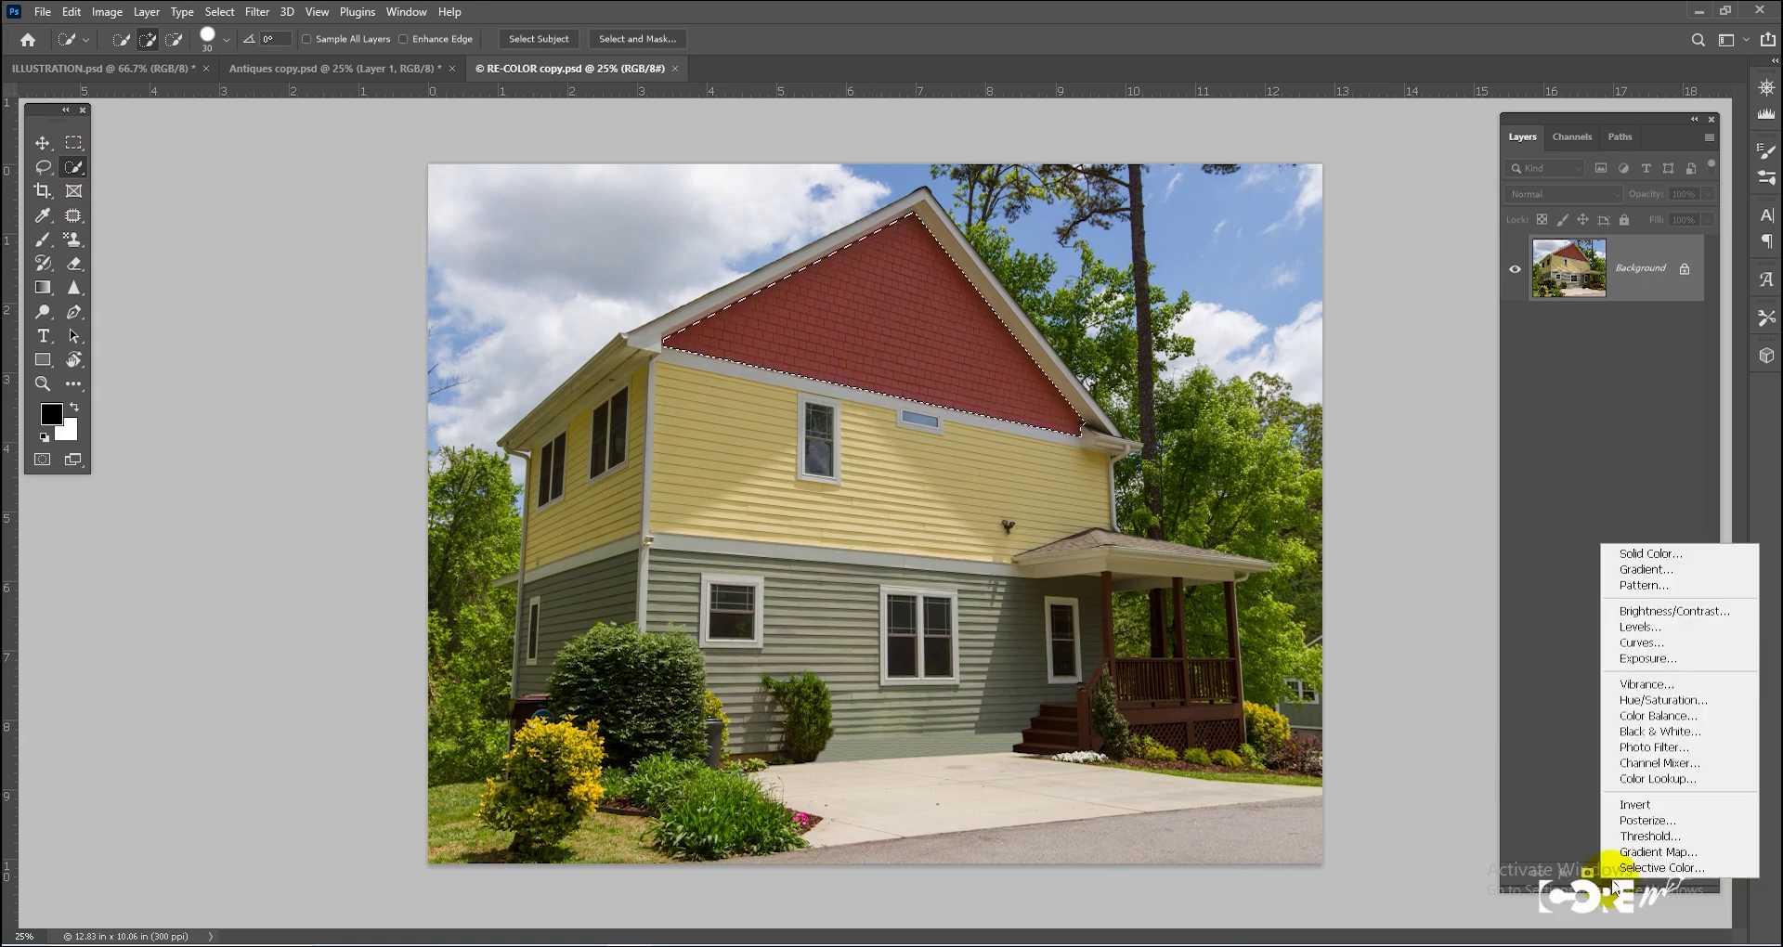
click(1622, 709)
mouse_move(1347, 352)
mouse_down()
mouse_move(1315, 354)
mouse_move(1387, 366)
mouse_move(1354, 386)
mouse_move(1381, 396)
mouse_move(1341, 389)
mouse_move(1402, 387)
mouse_move(1361, 358)
mouse_up()
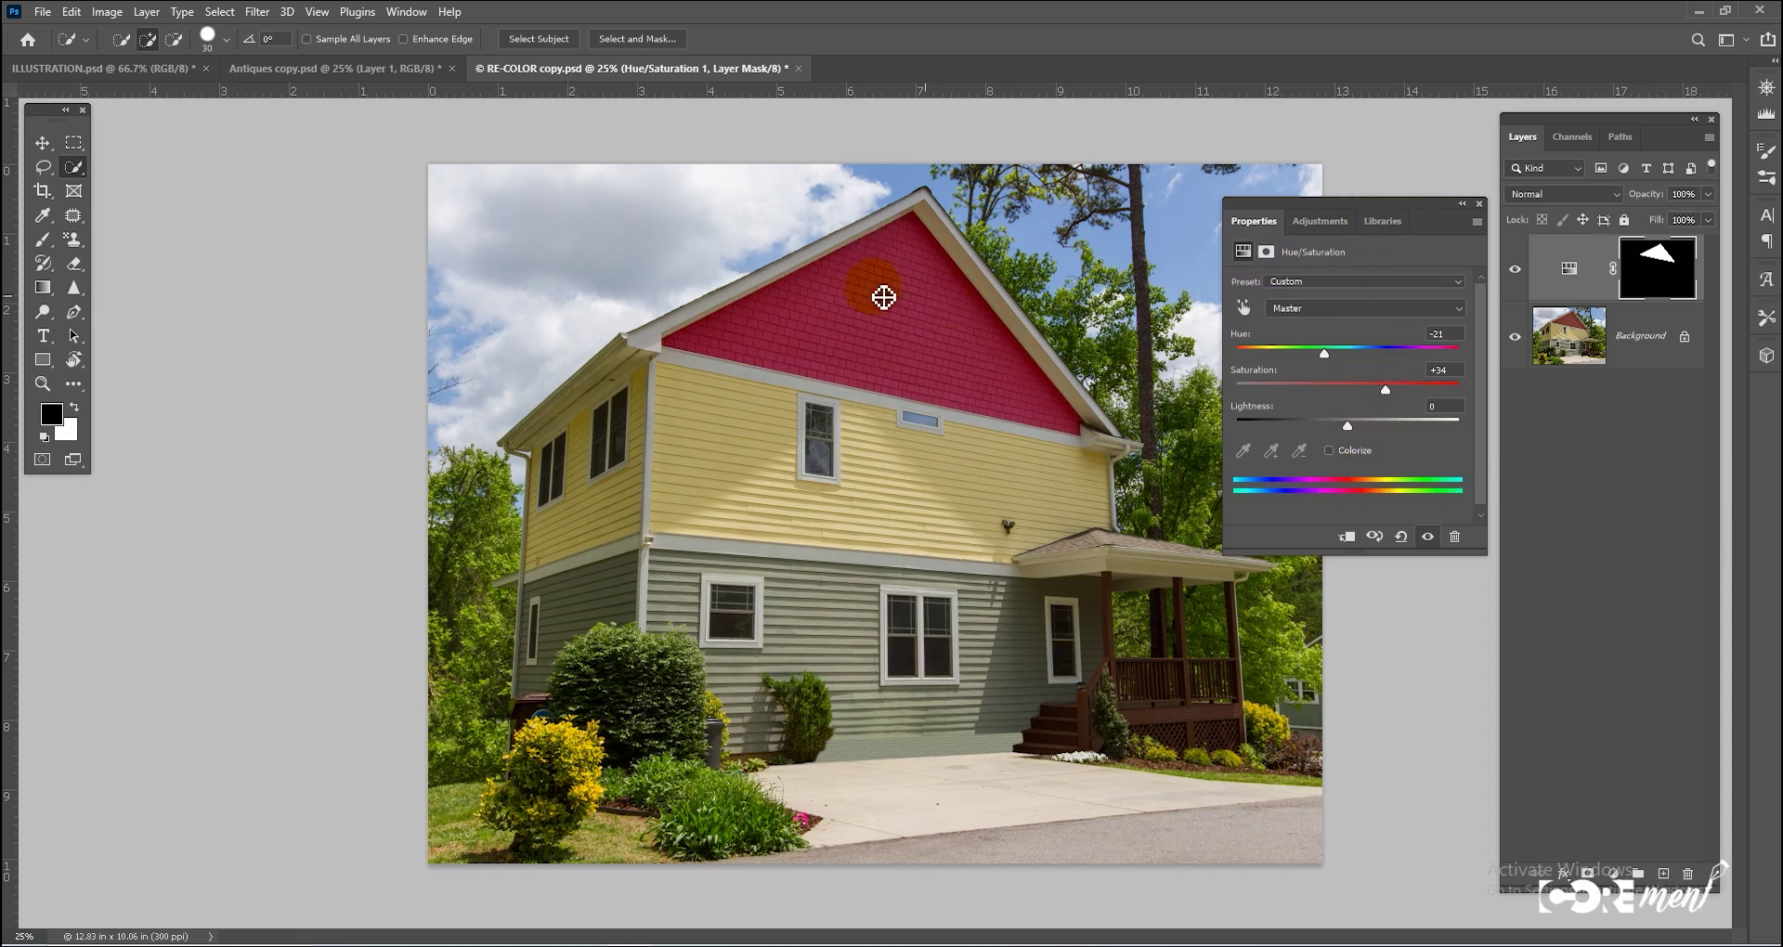
click(1480, 204)
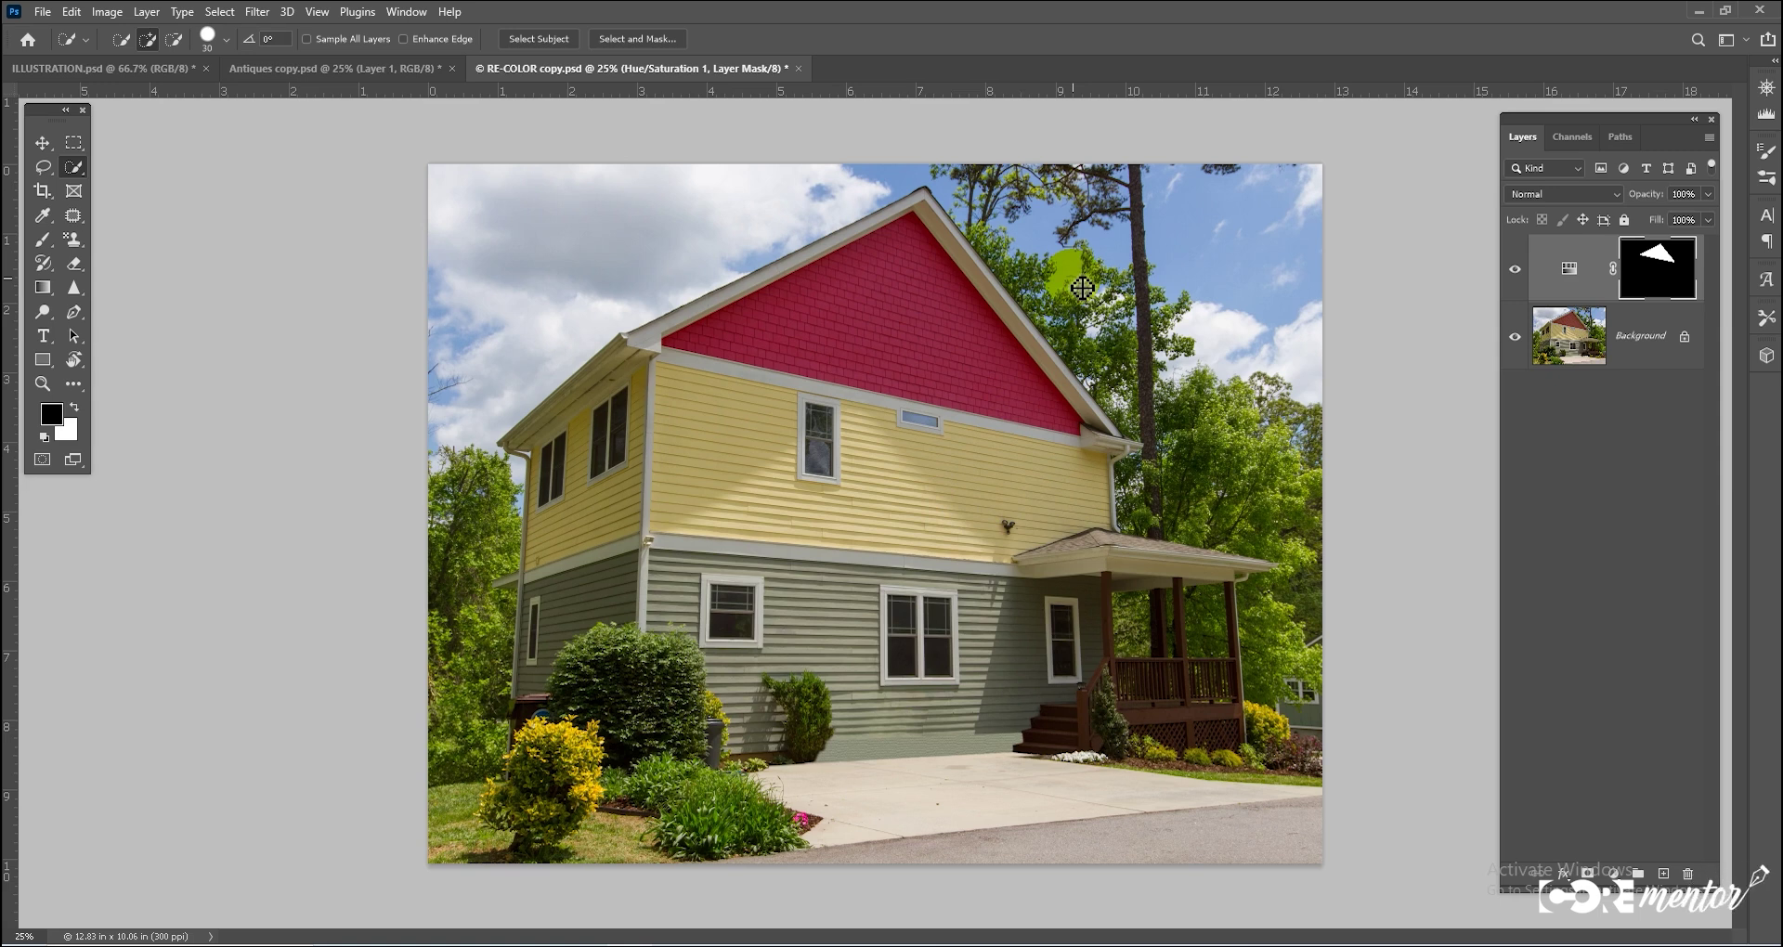
key(Delete)
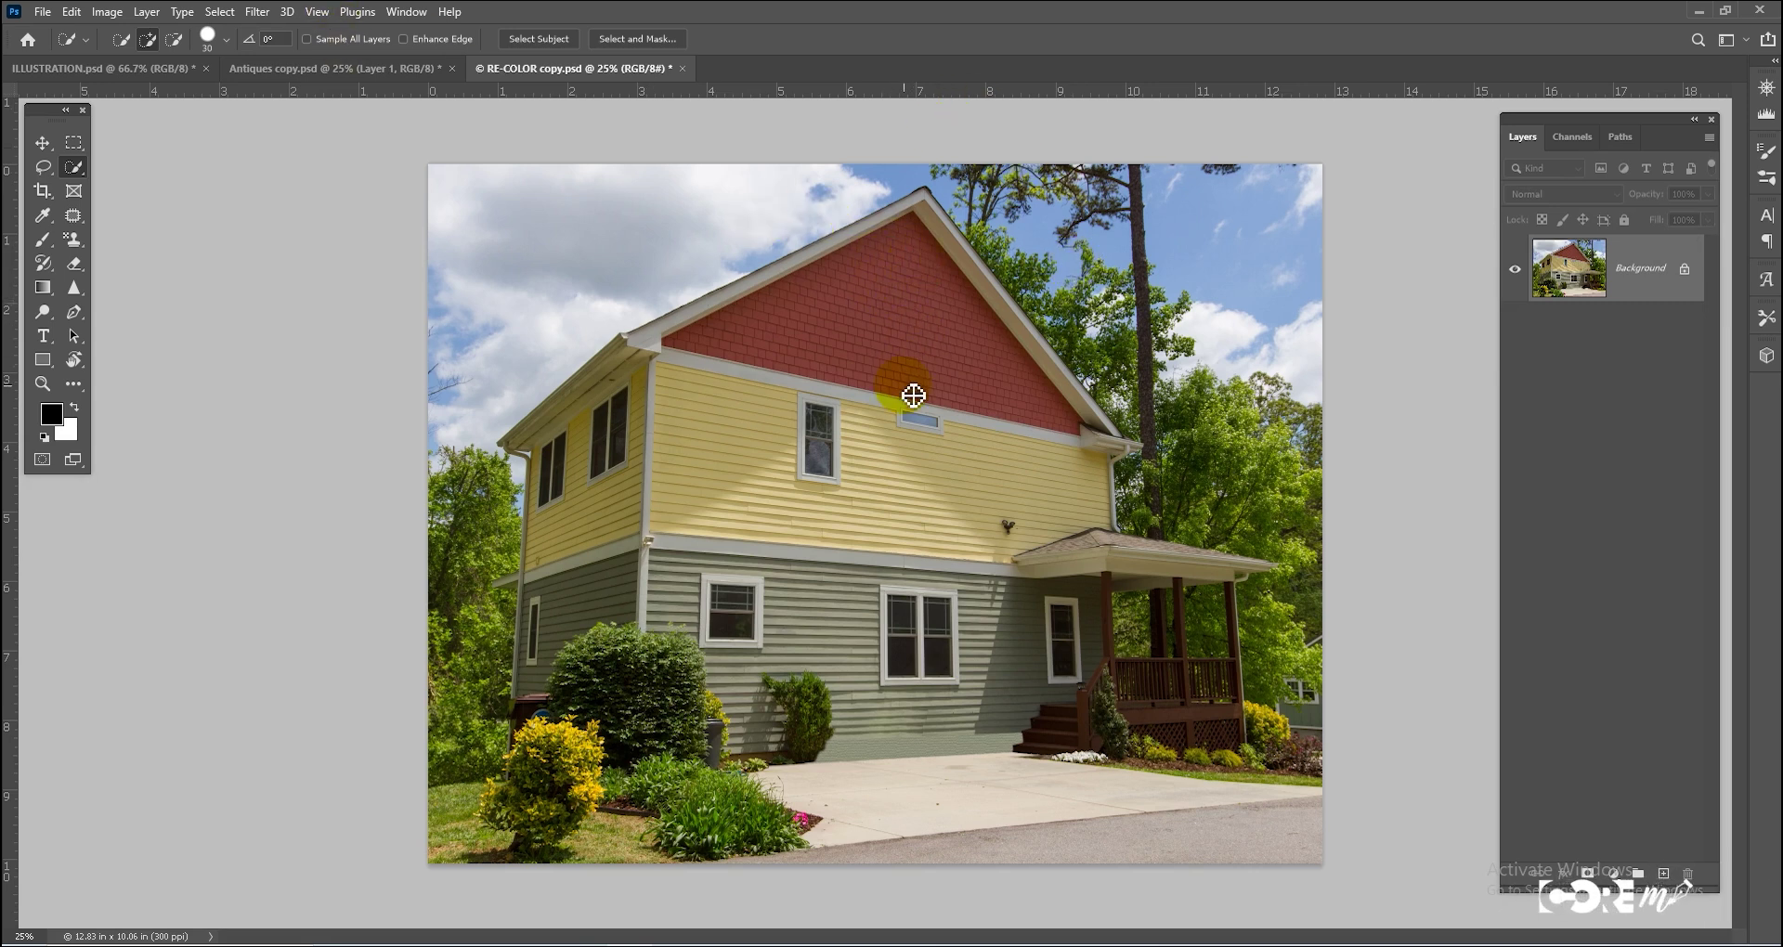
click(220, 13)
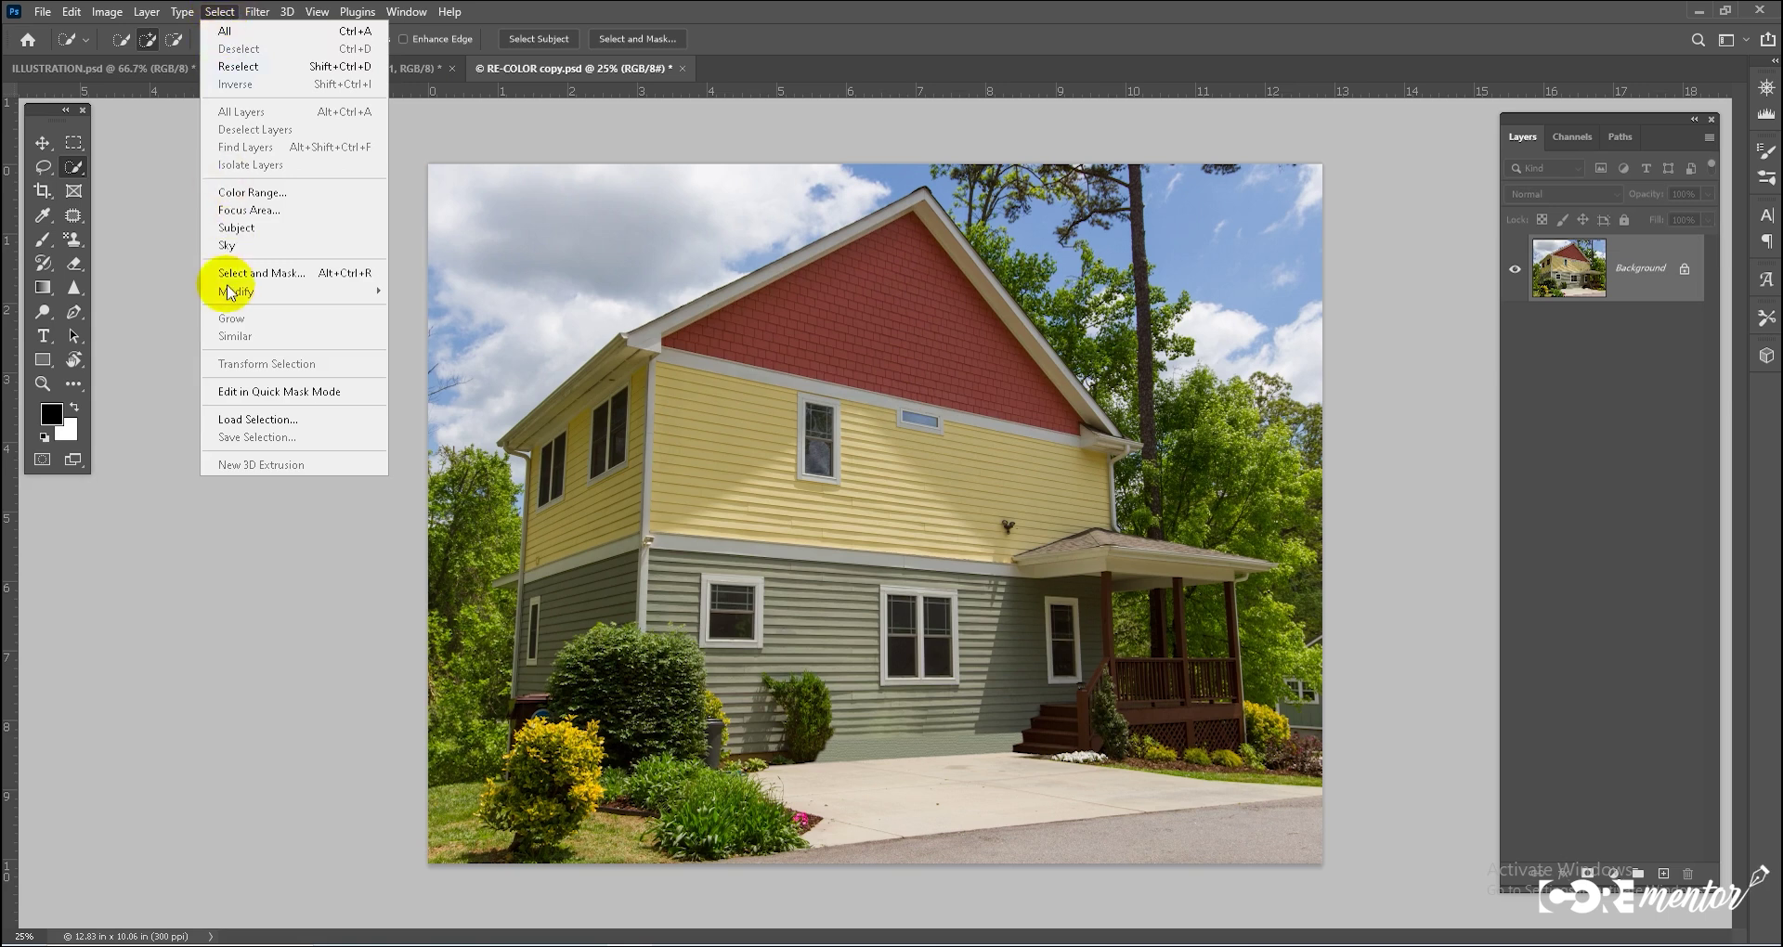
click(243, 419)
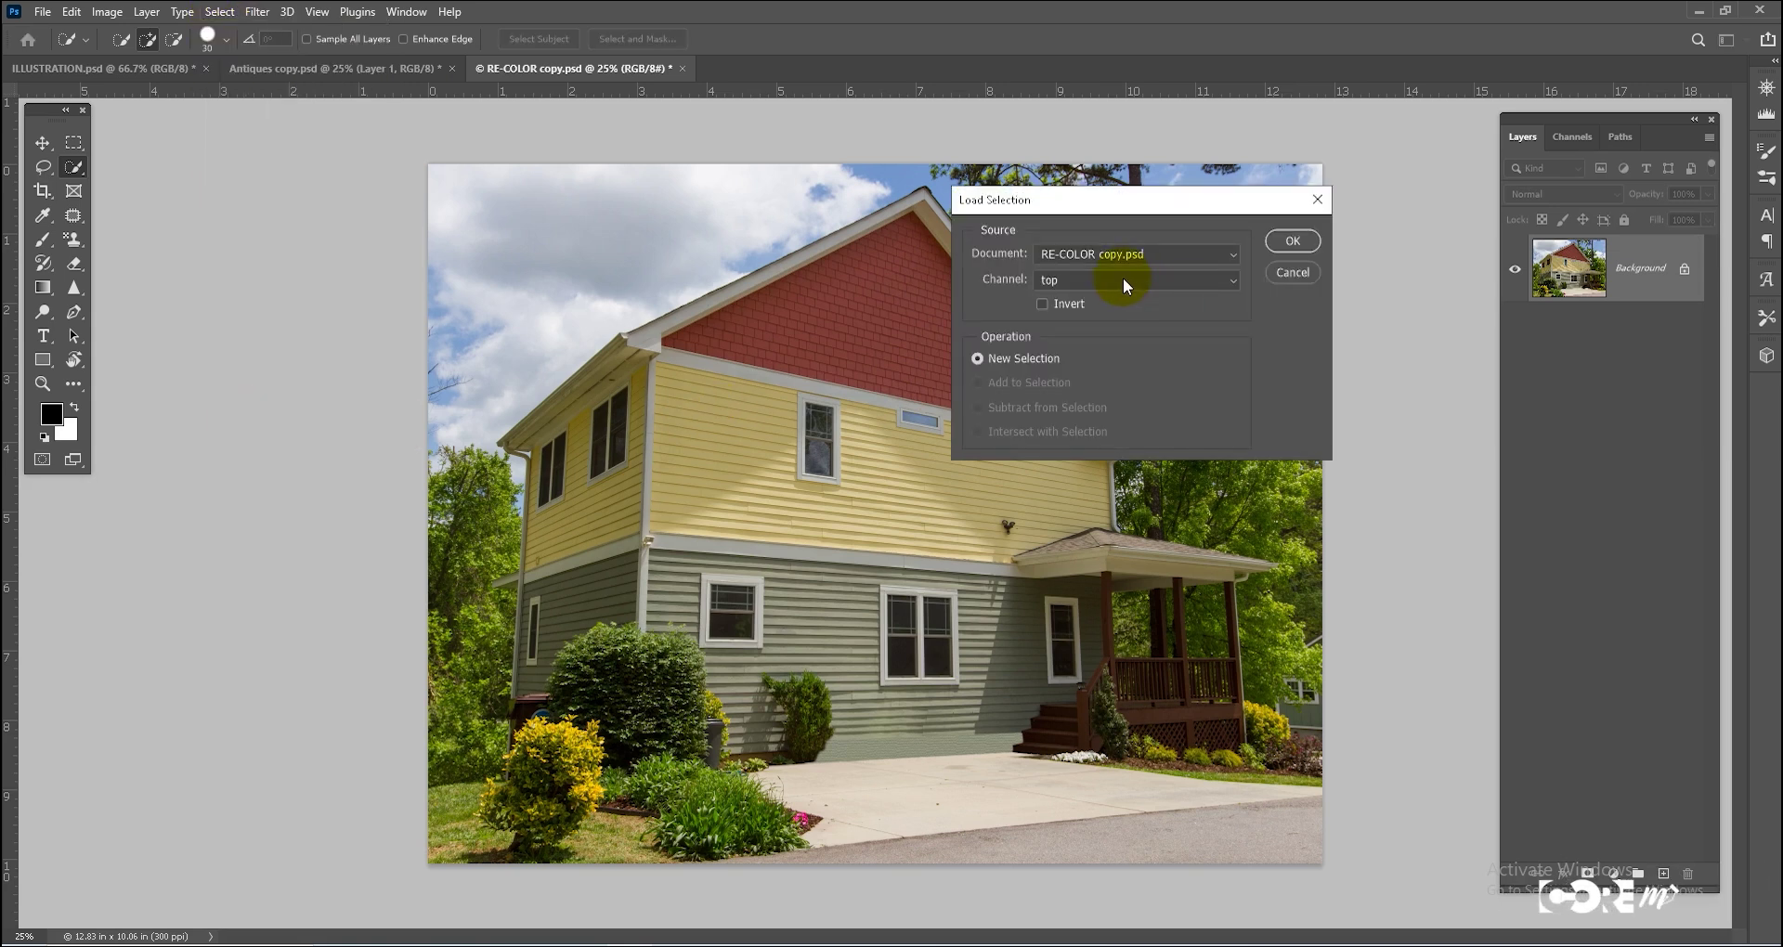
click(1089, 280)
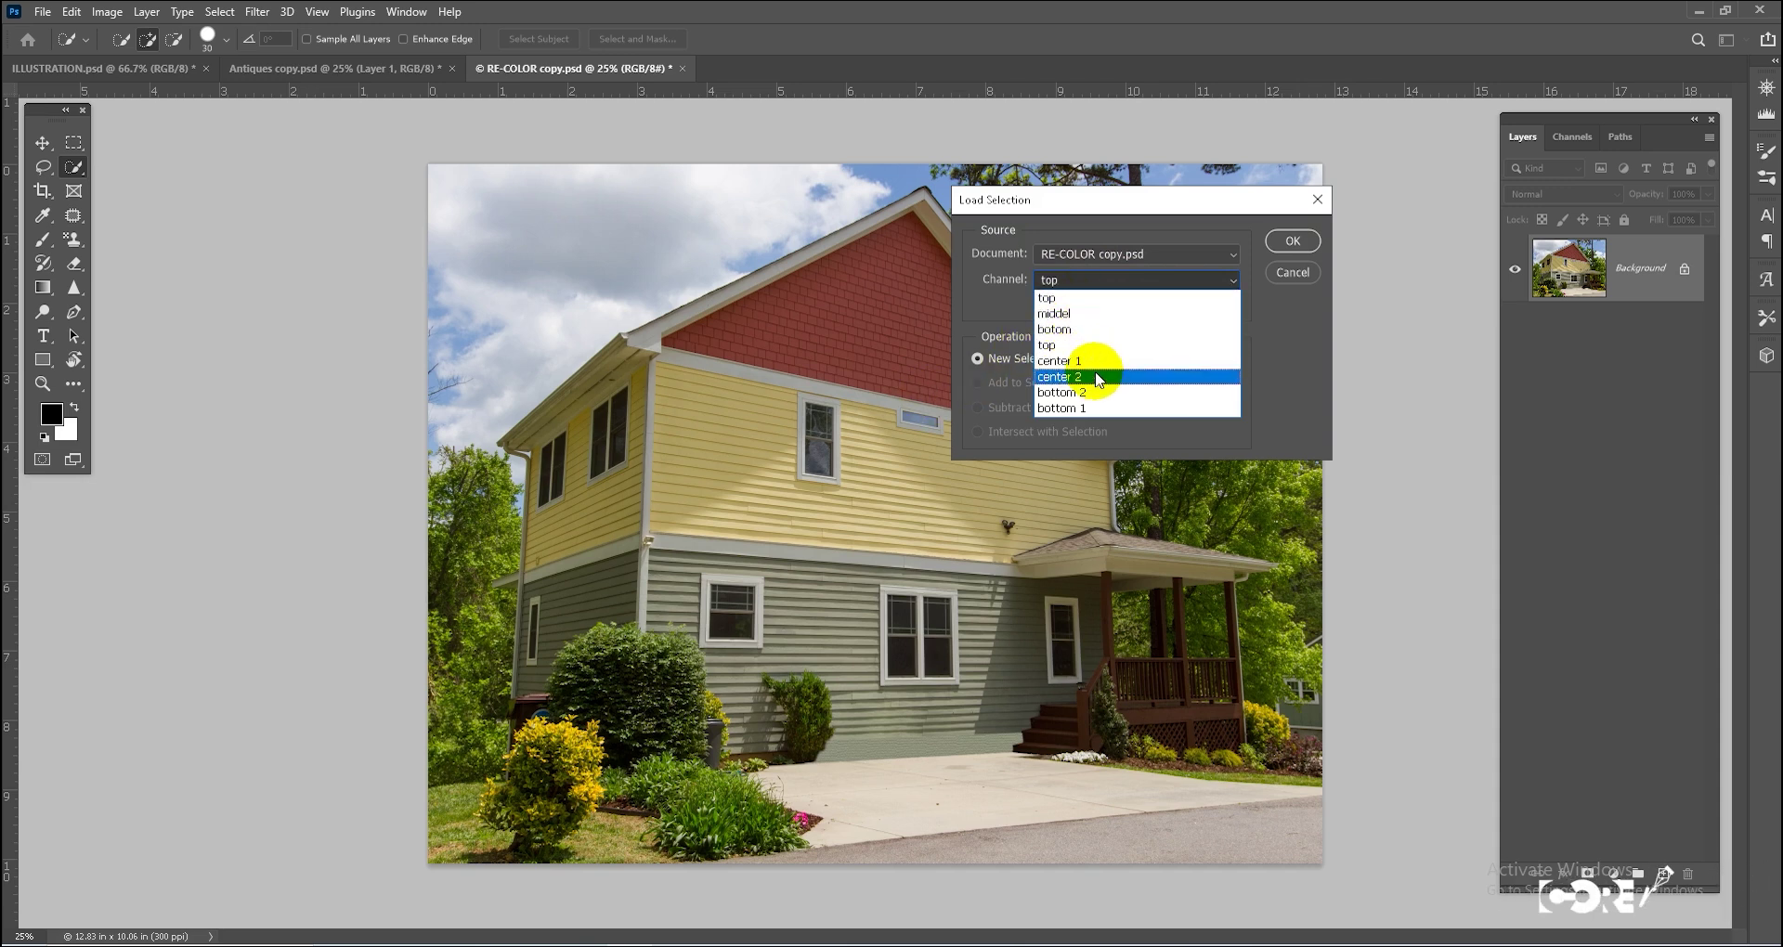
click(1059, 345)
key(Return)
key(ctrl+d)
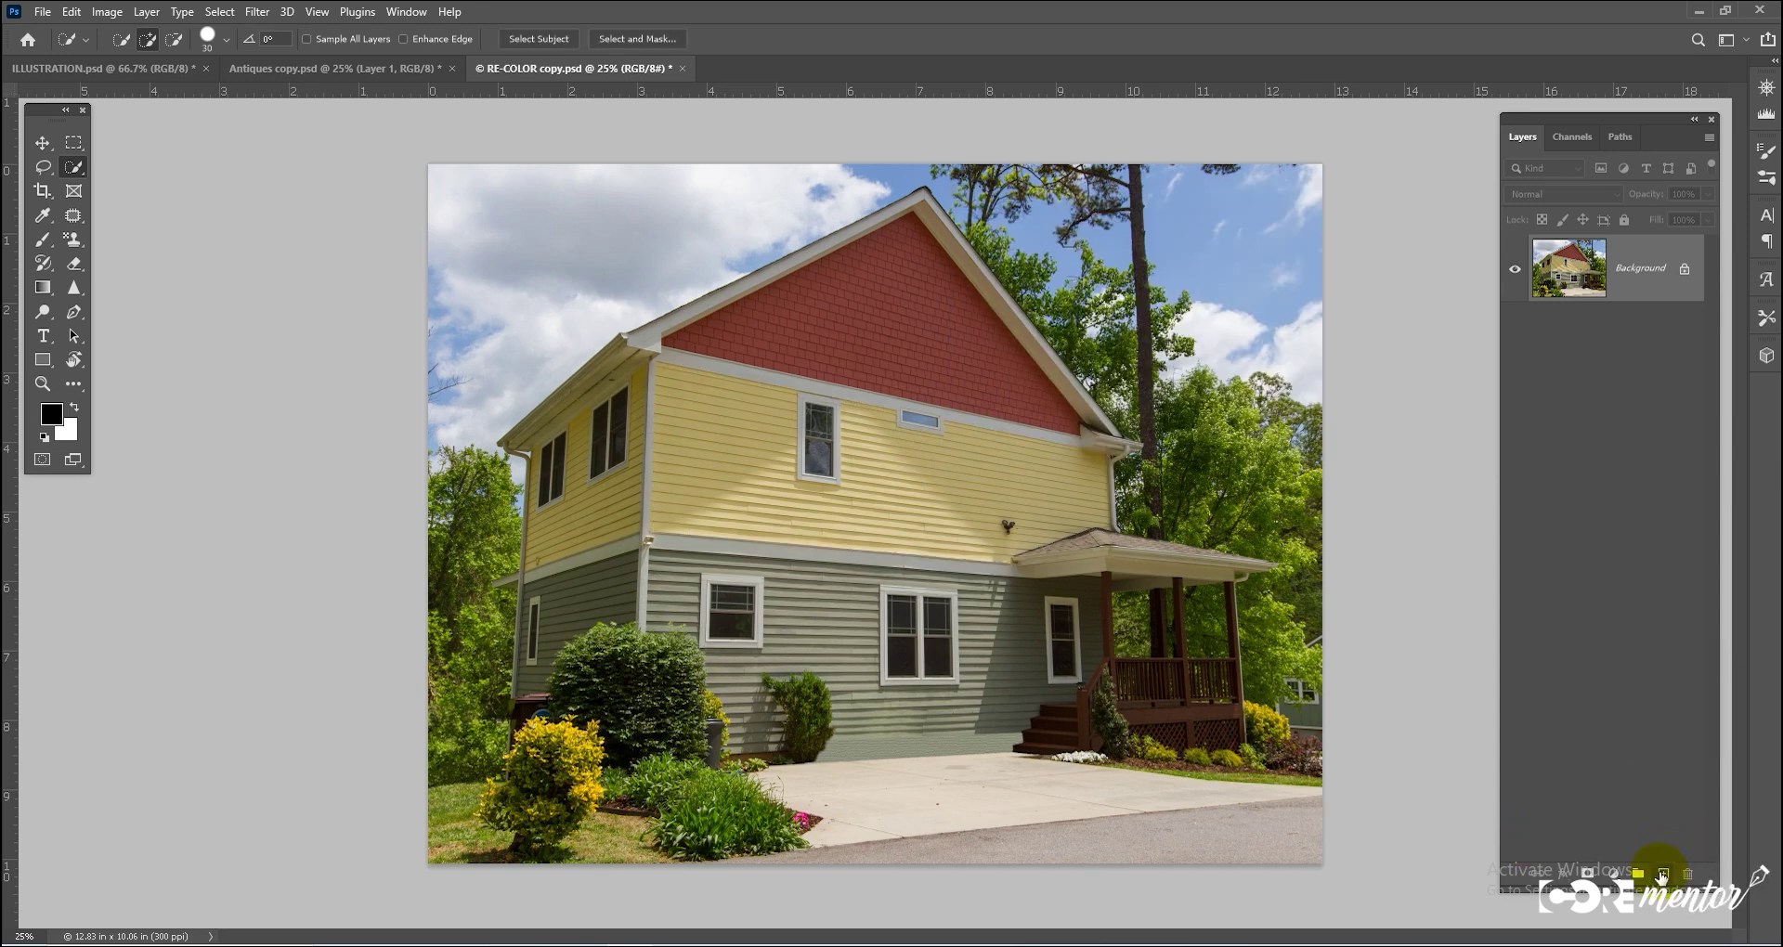
Duplicate the Background layer and load the saved top channel as a new selection of the red gable
key(ctrl+j)
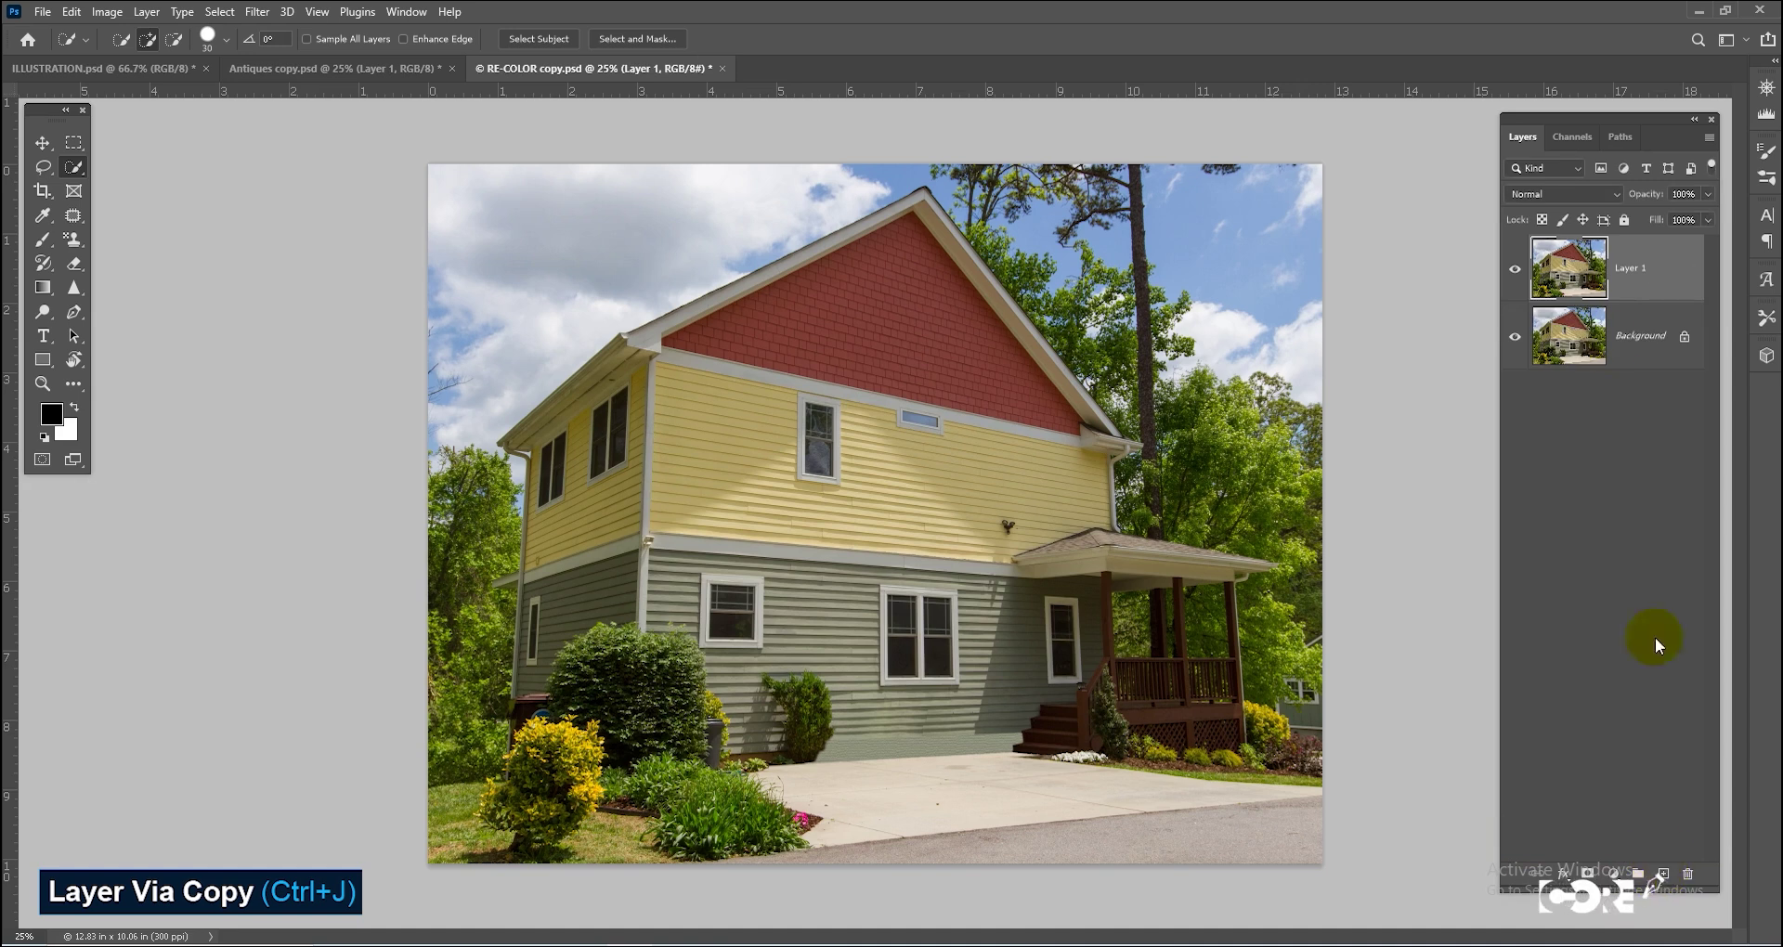
click(219, 11)
click(267, 412)
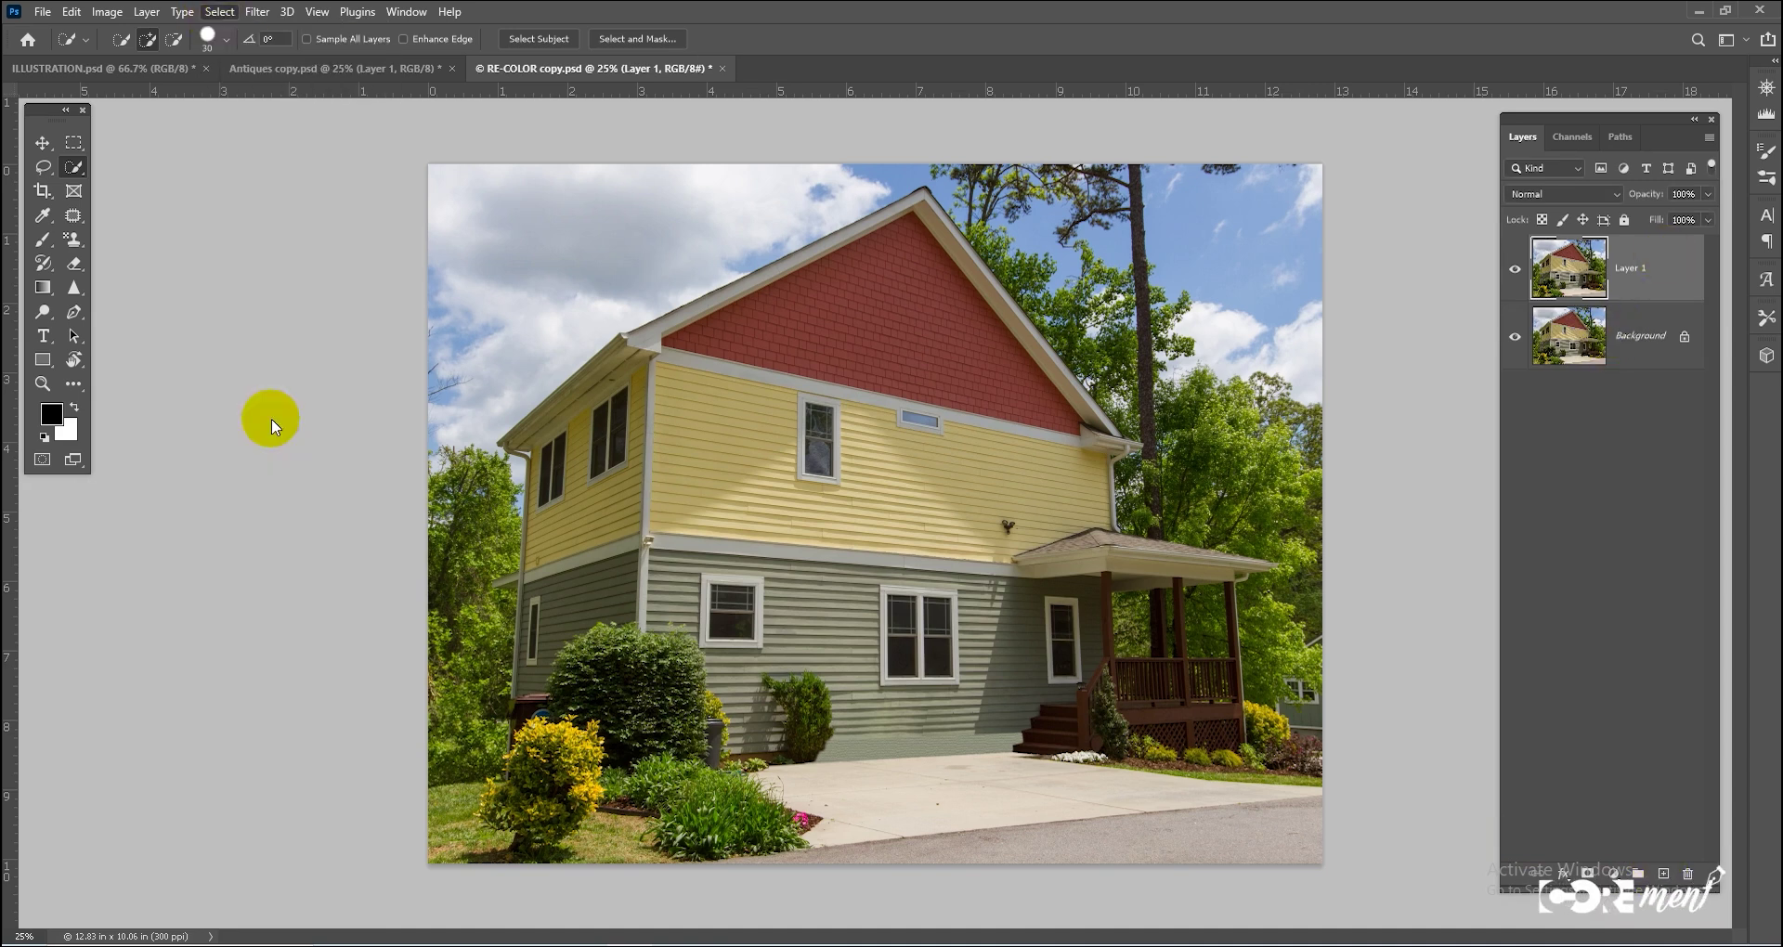
click(1152, 280)
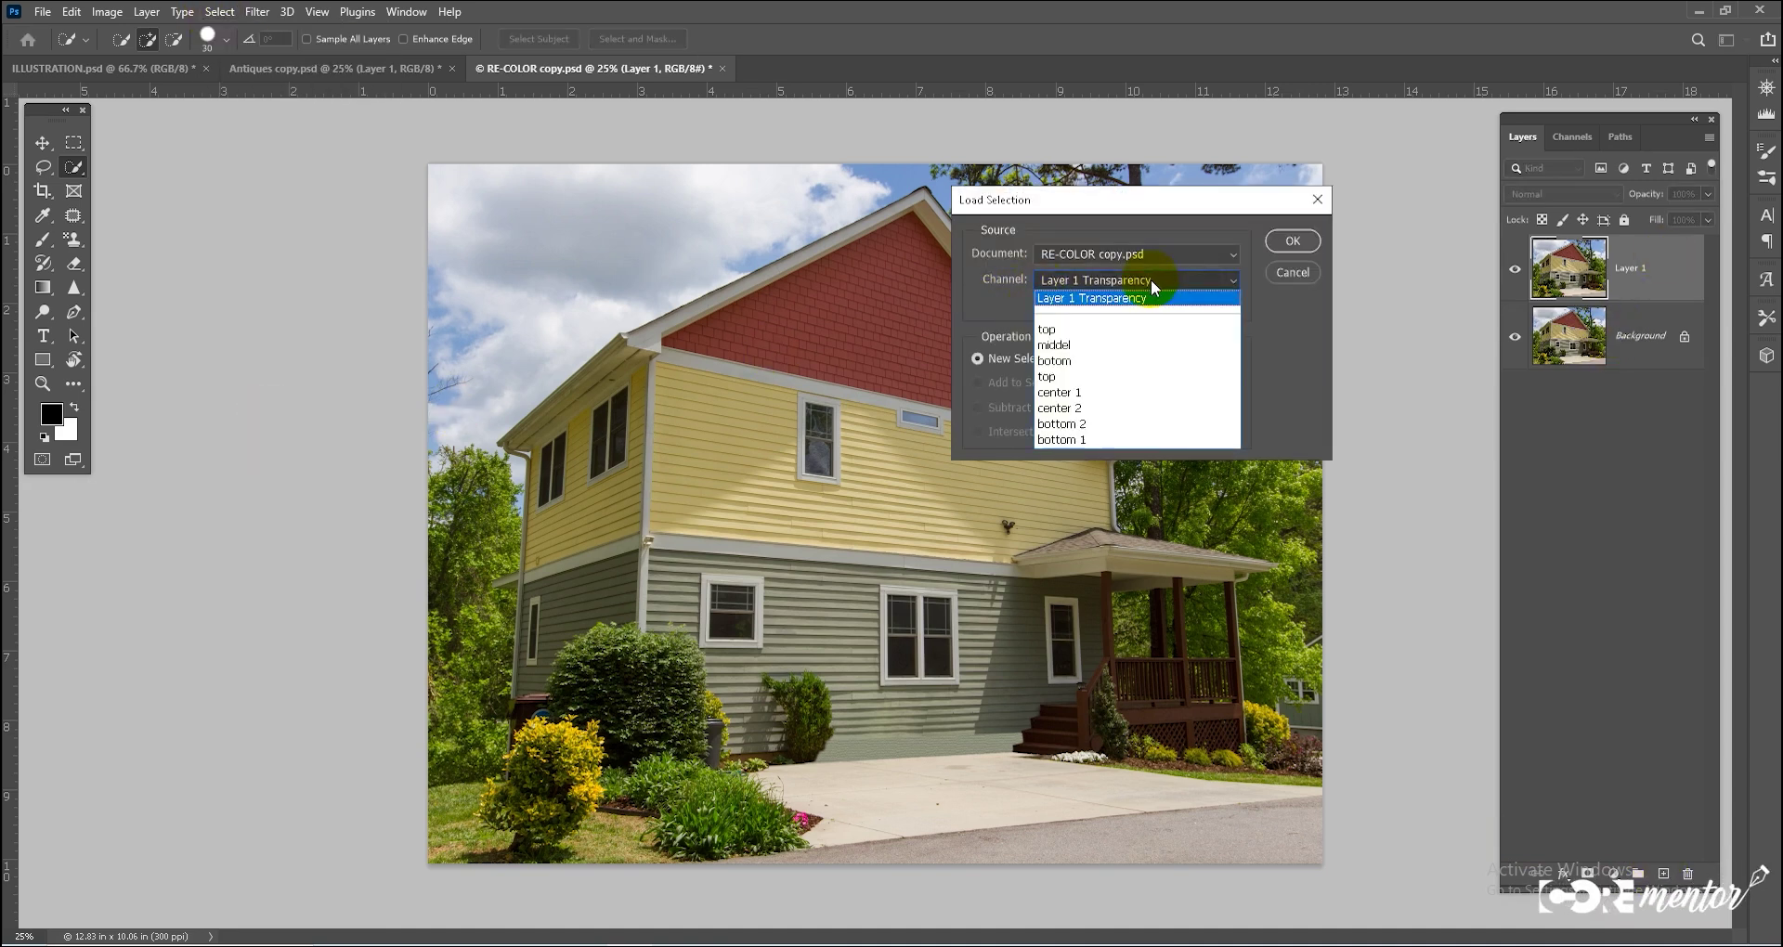
click(1106, 337)
click(1295, 242)
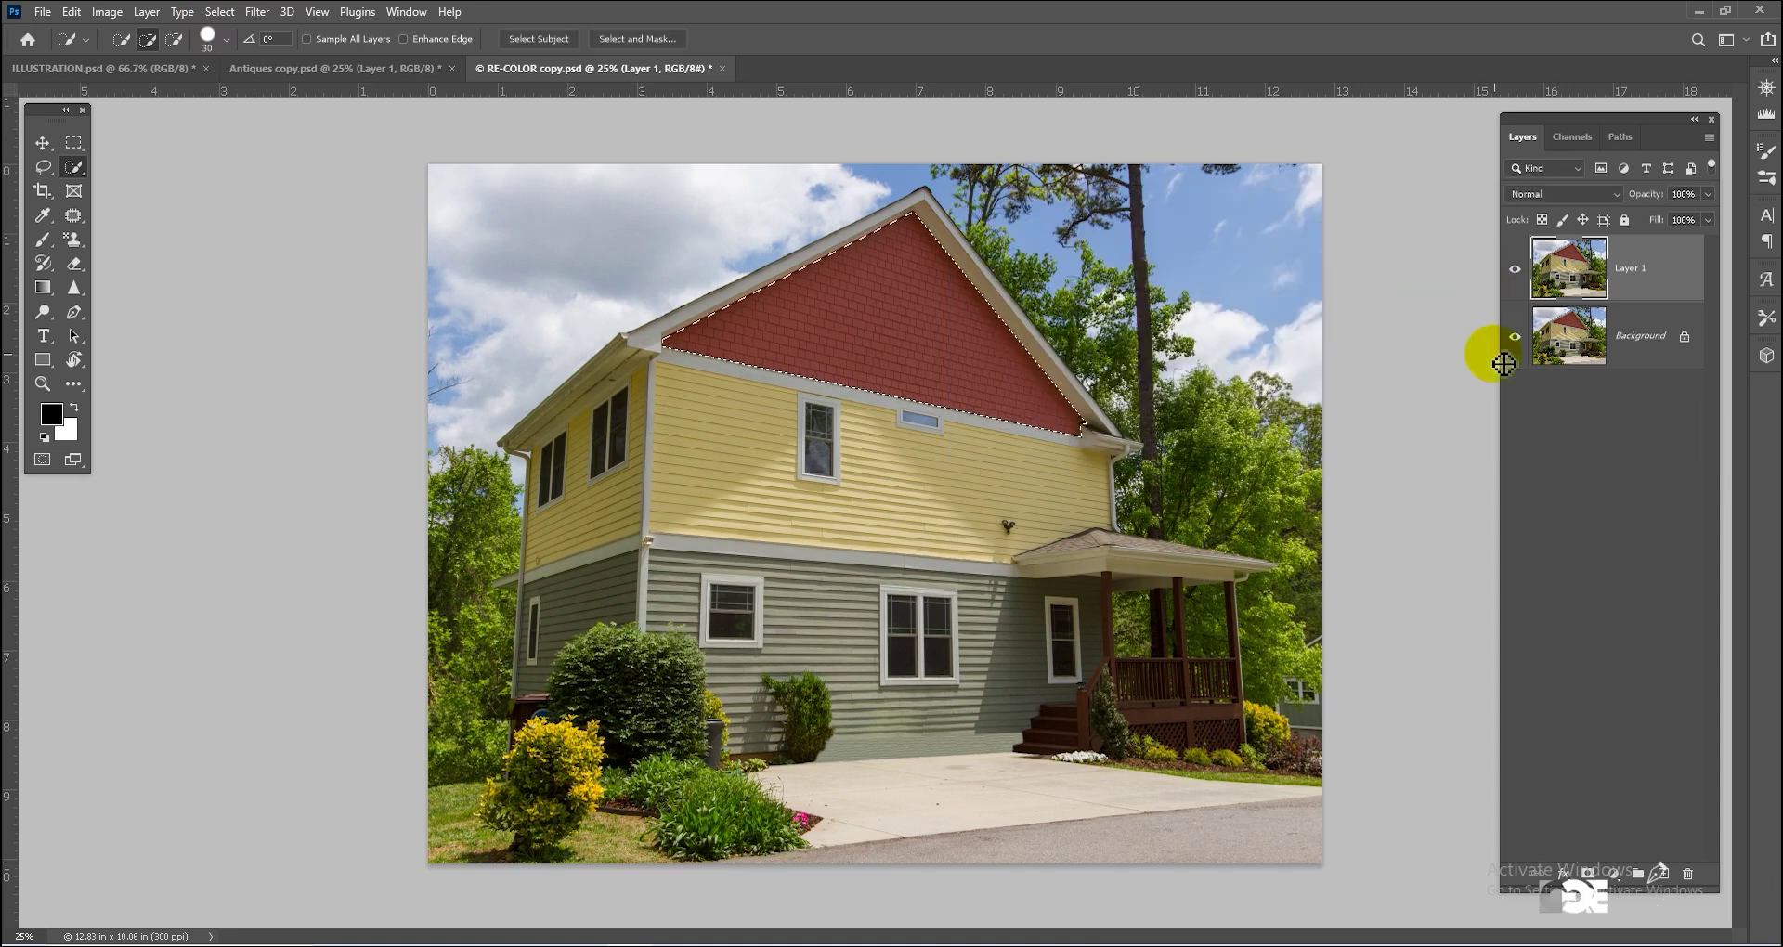
Add a Hue/Saturation adjustment layer to the selected gable with hue +28, saturation -17 and lightness +17
click(1613, 873)
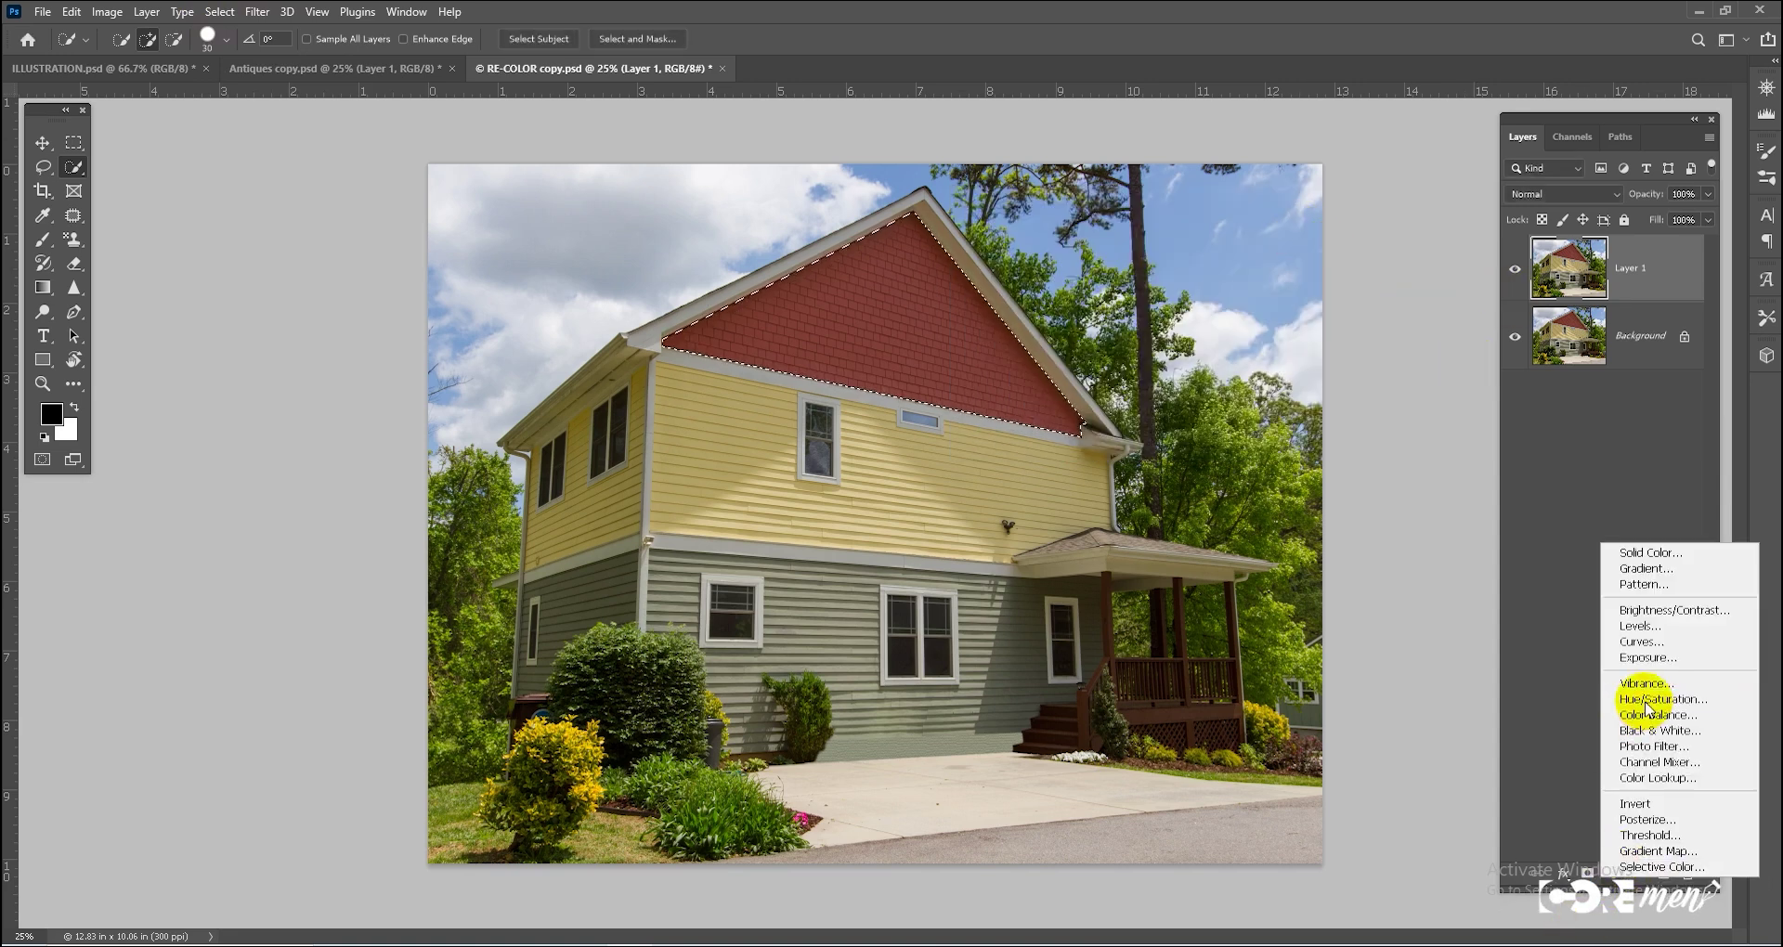
click(1640, 706)
drag(1348, 351, 1379, 353)
drag(1348, 389, 1329, 390)
drag(1348, 425, 1369, 432)
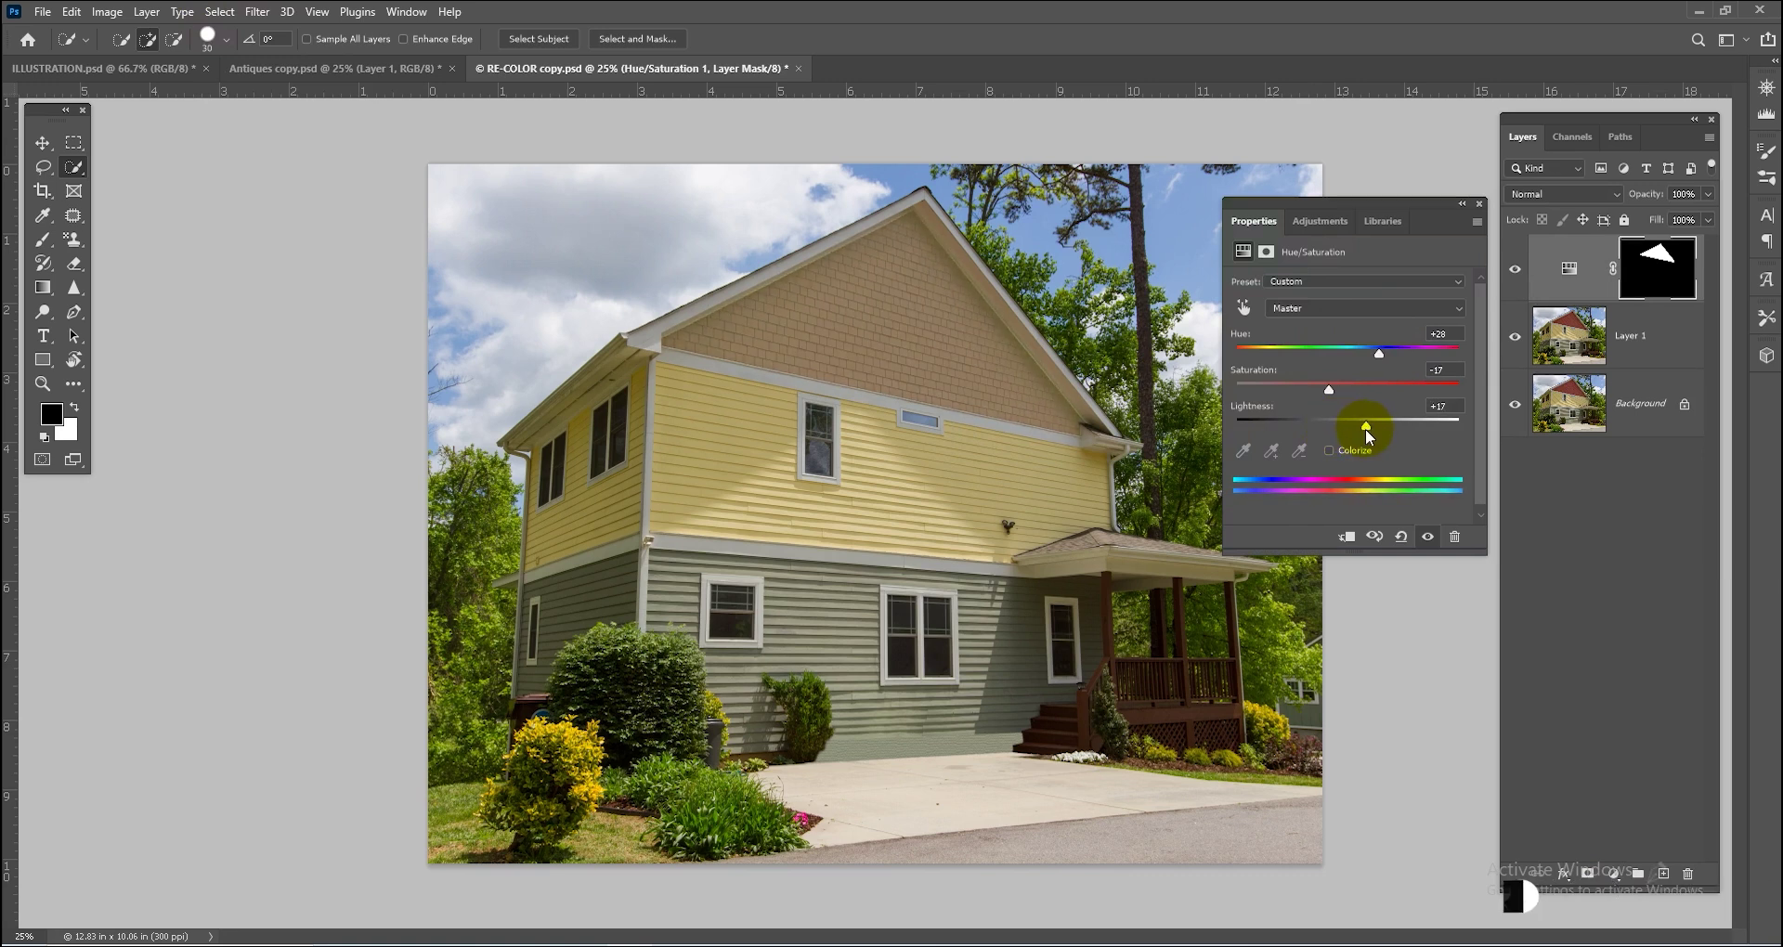
click(1478, 207)
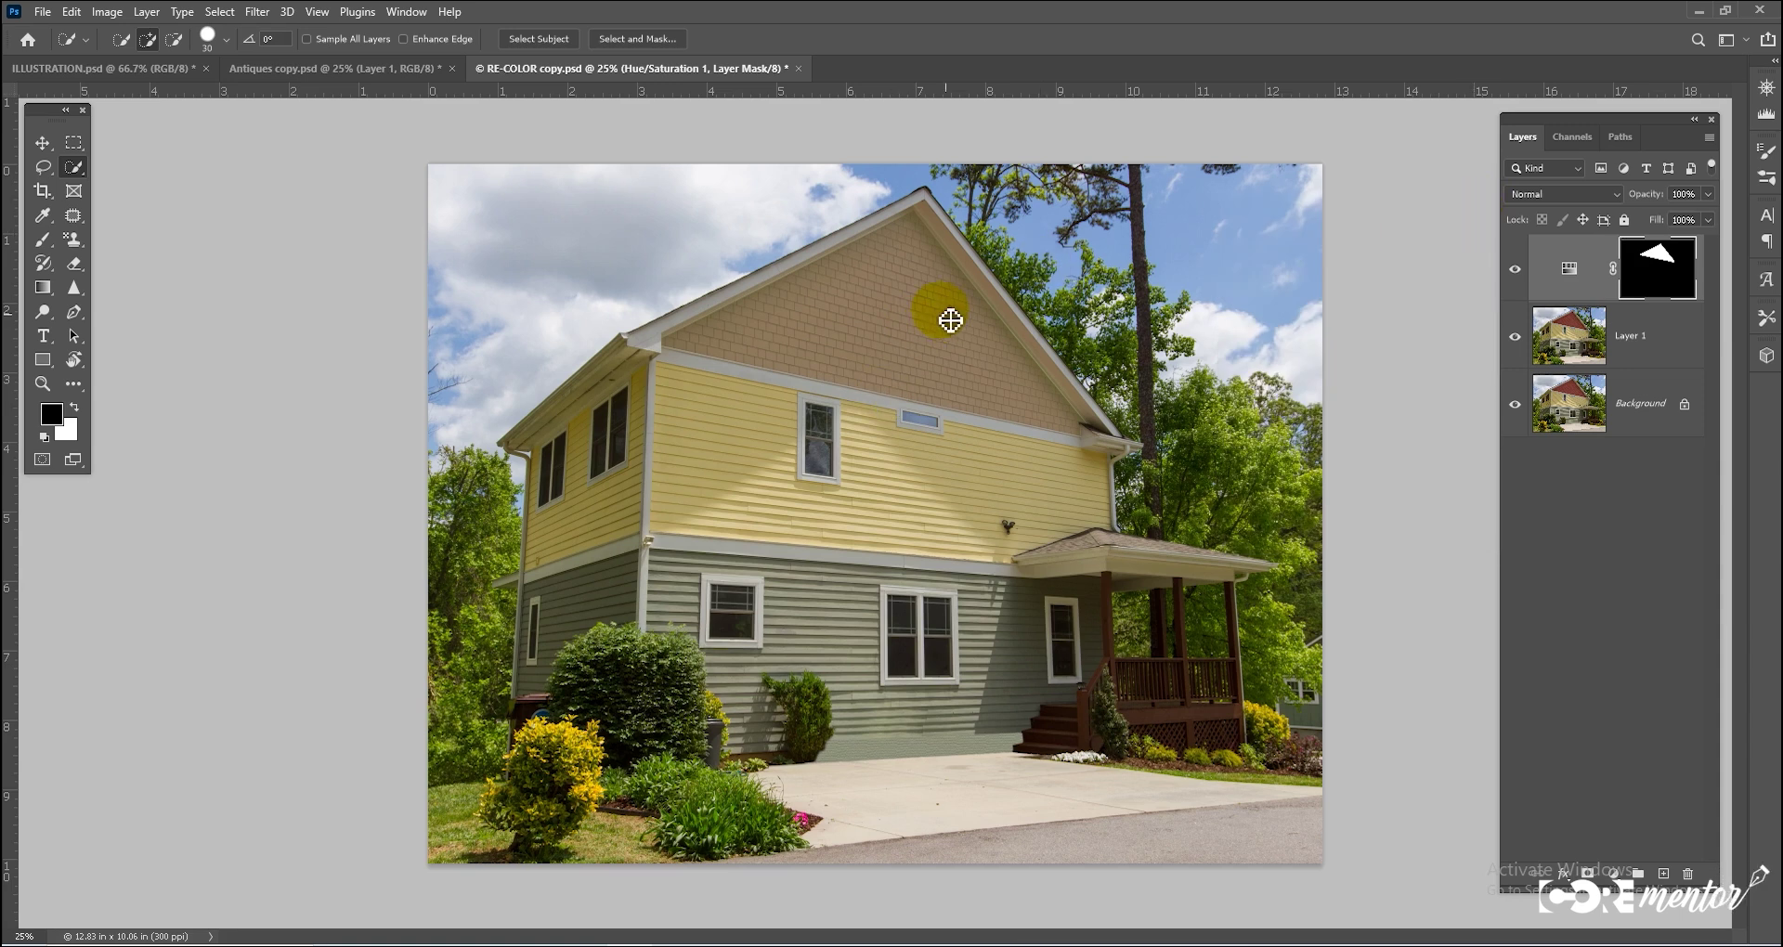
Make Layer 1 active and load the saved center 1 channel as a new selection of the yellow front wall
click(1649, 337)
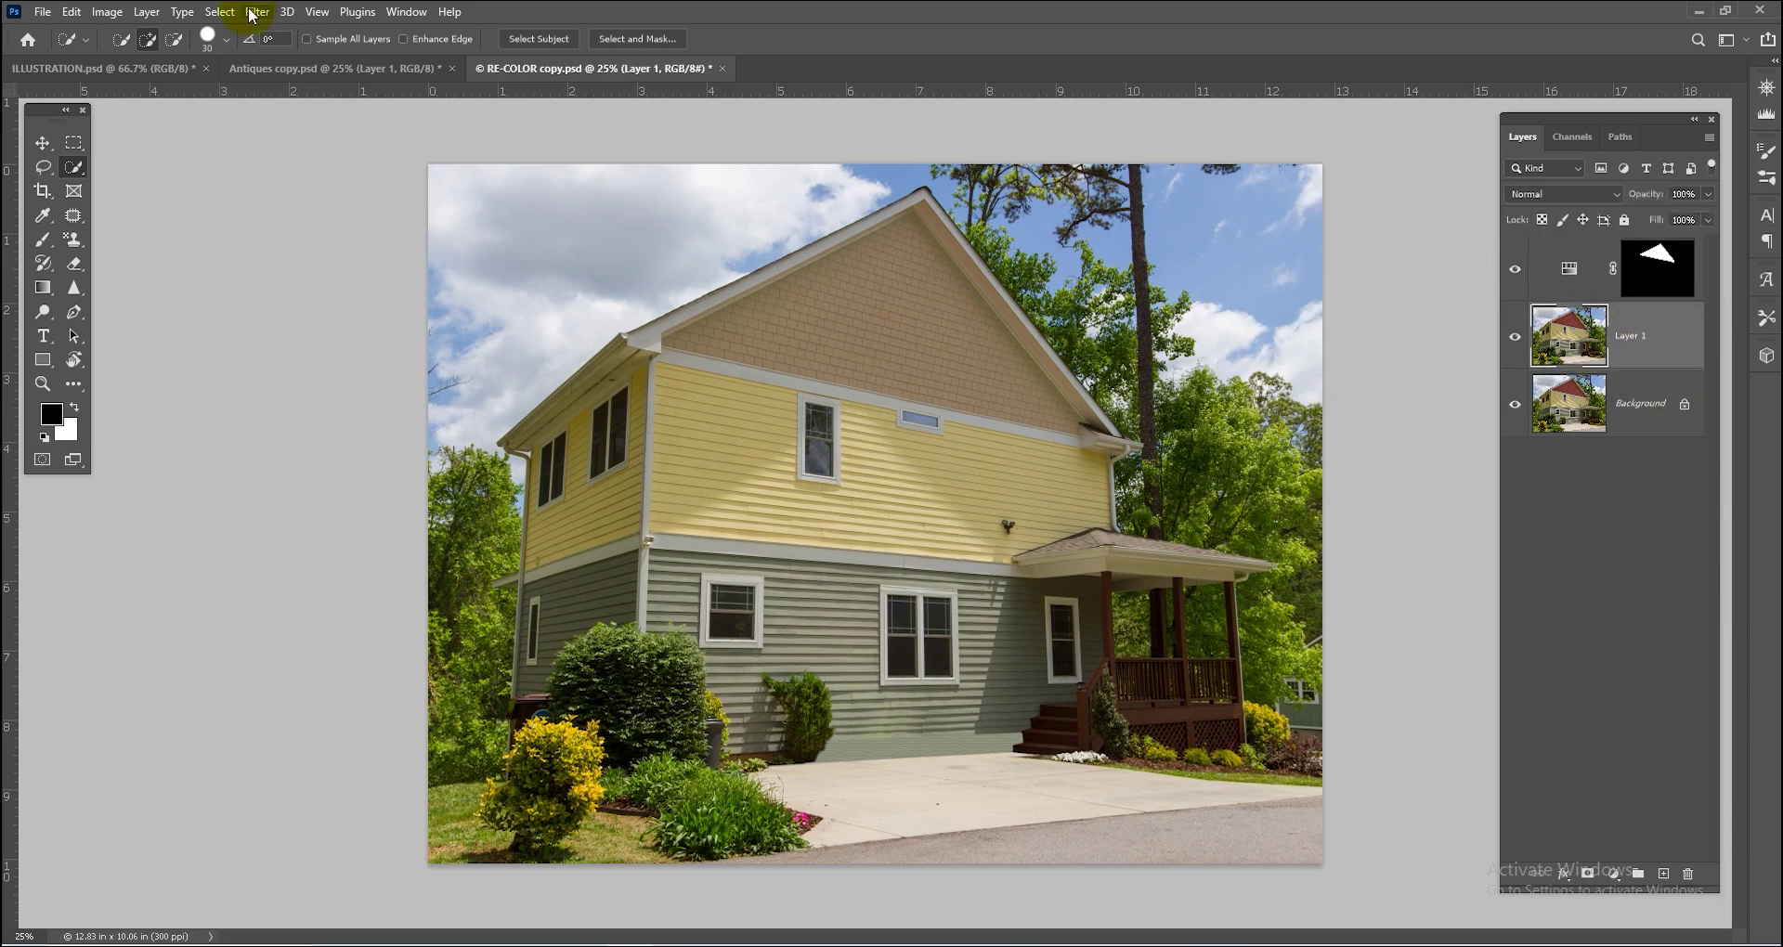
click(220, 12)
click(260, 427)
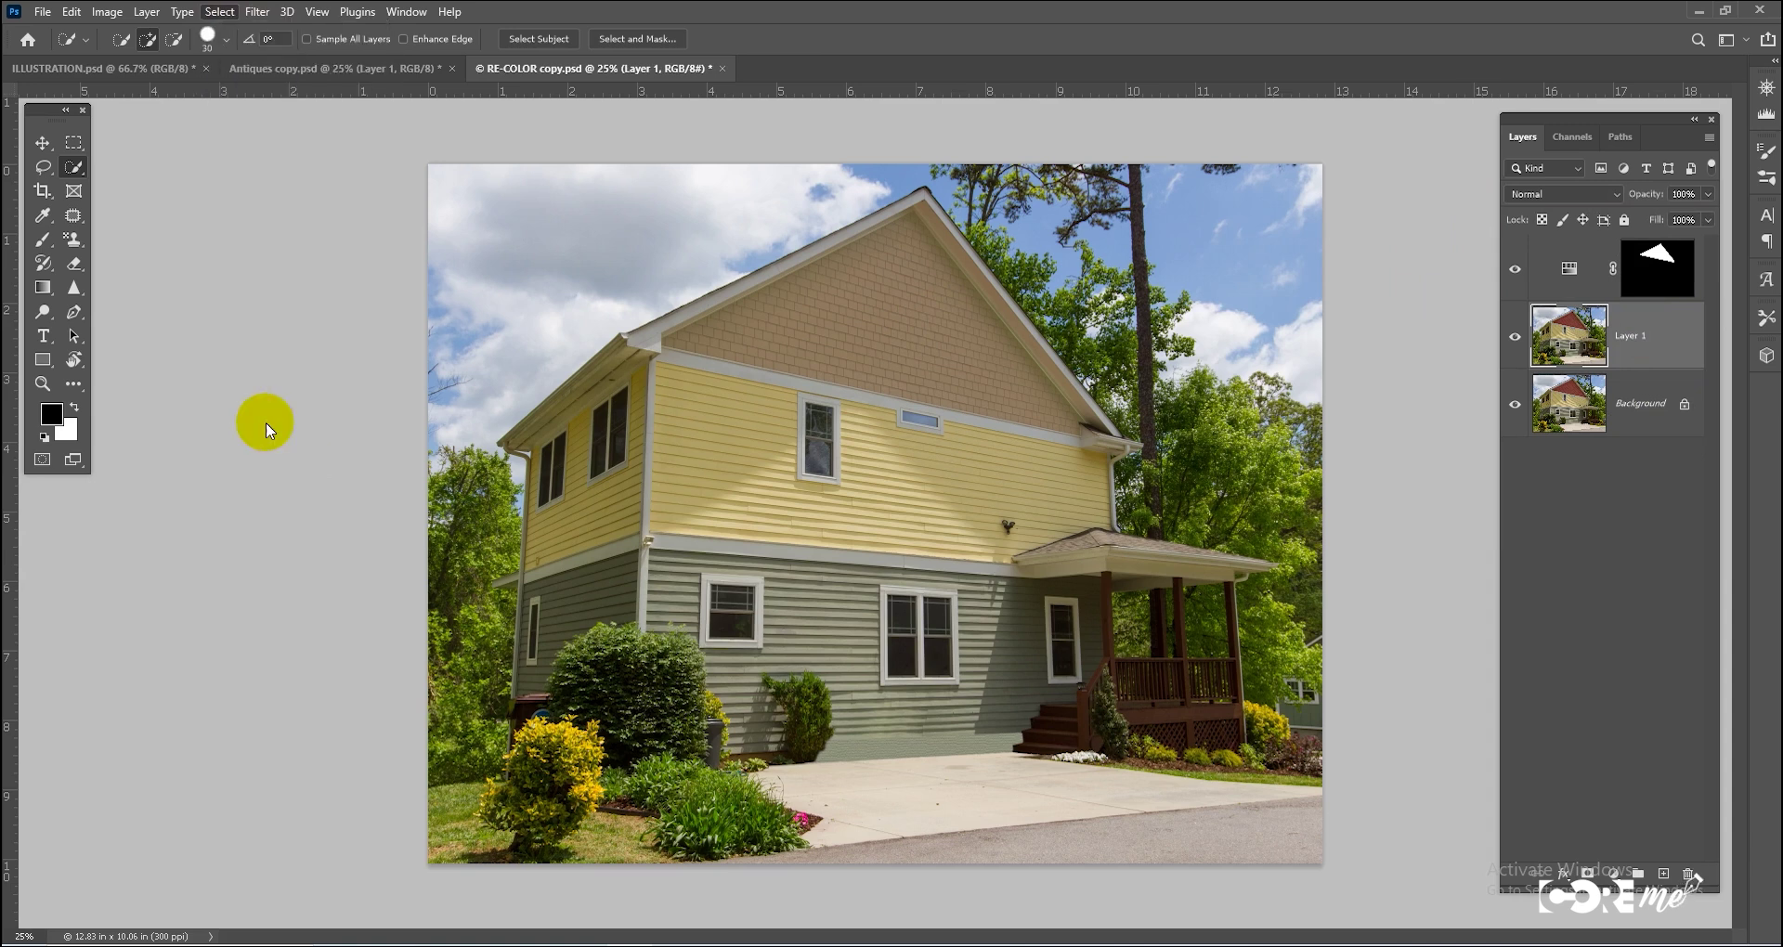
click(1089, 280)
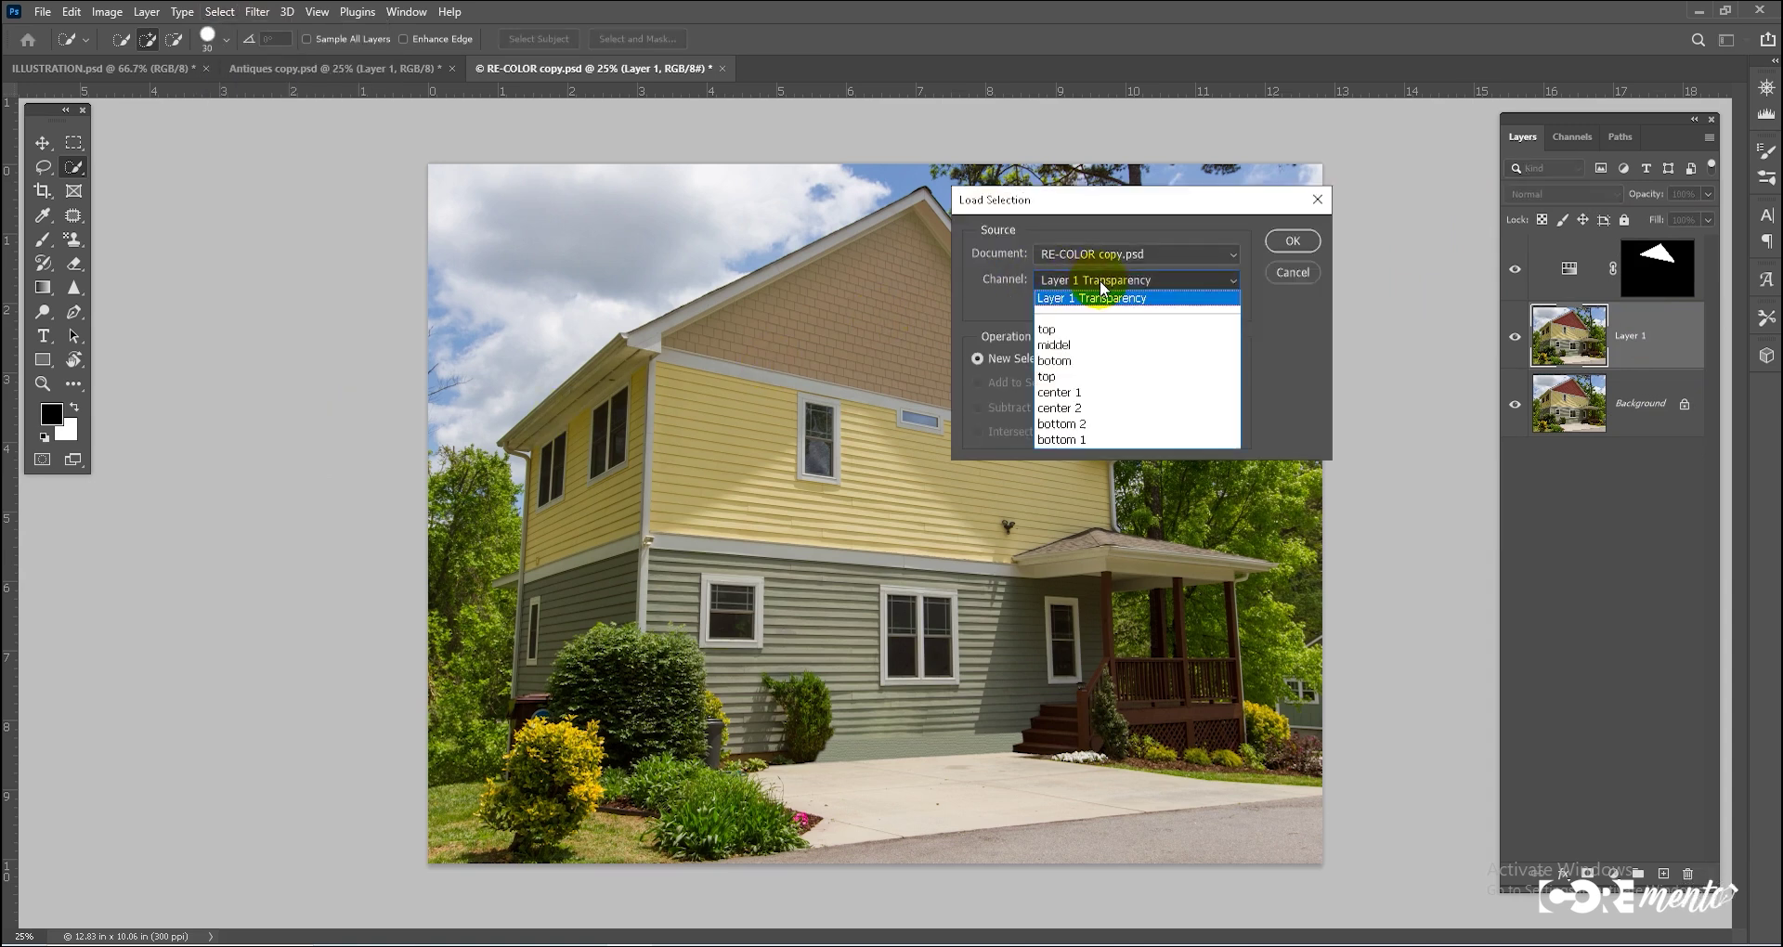
click(1099, 390)
click(1293, 240)
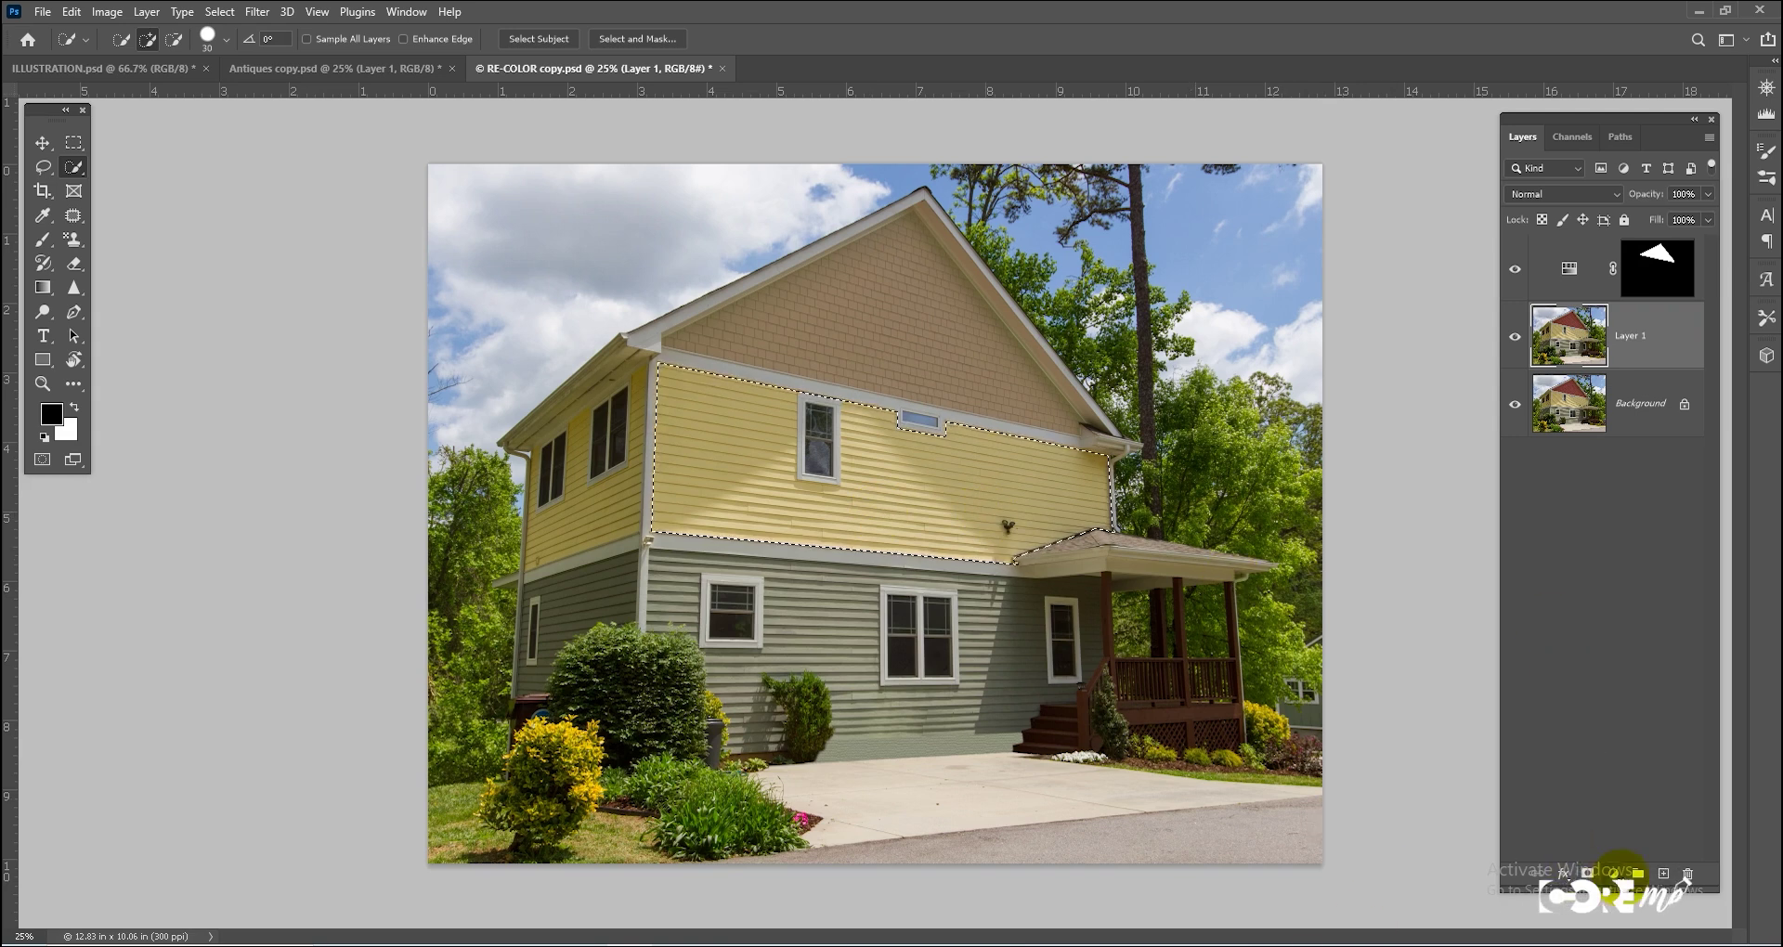
Add a Hue/Saturation adjustment layer to the selected yellow wall with hue +35, saturation -2 and lightness +32
click(1615, 874)
click(1644, 699)
drag(1348, 354, 1388, 361)
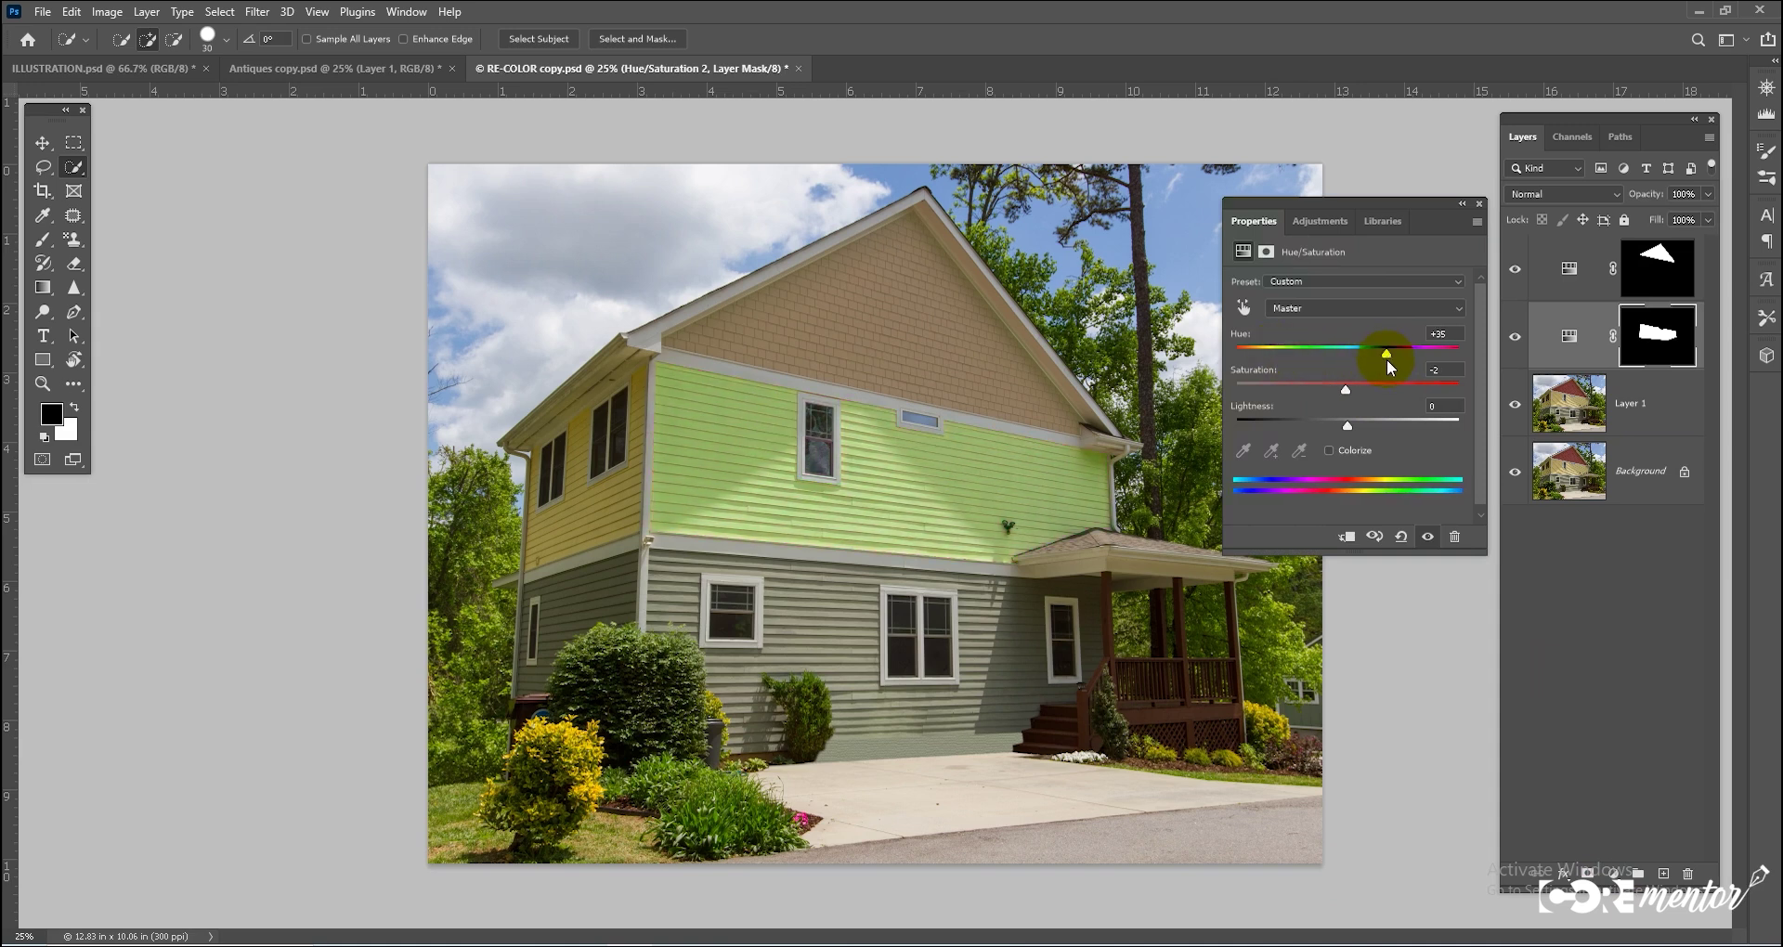
drag(1352, 424, 1388, 429)
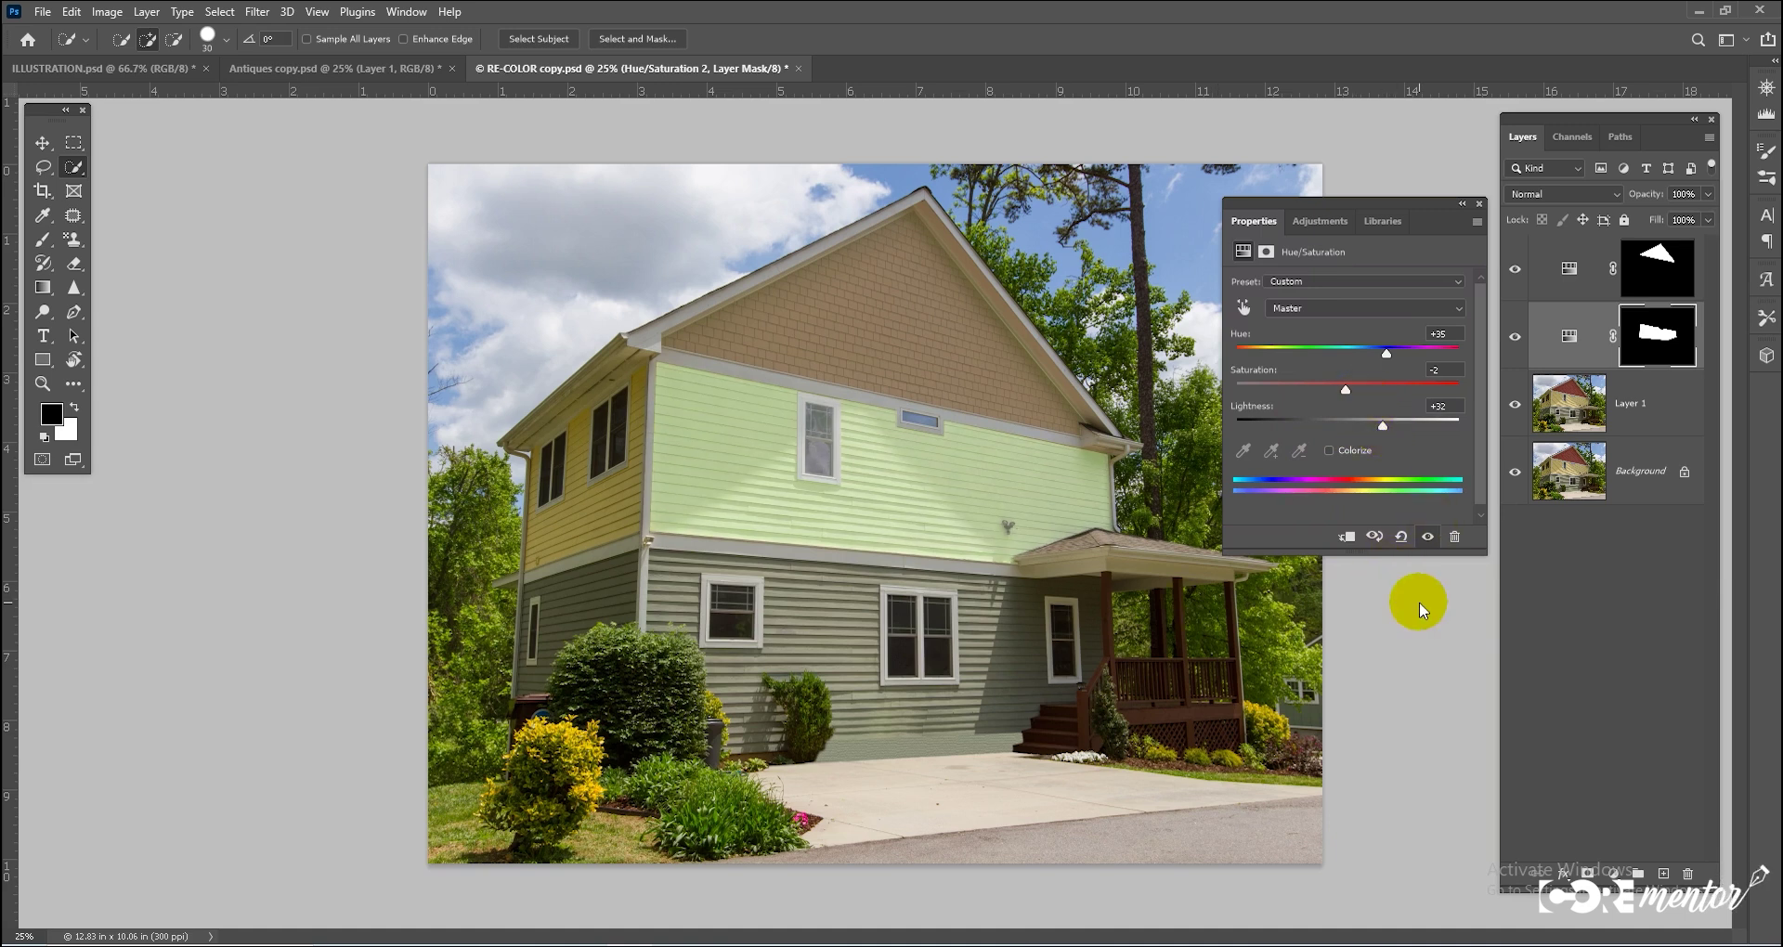
Make Layer 1 active and load the saved bottom 1 channel as a new selection of the gray lower front wall
click(1635, 416)
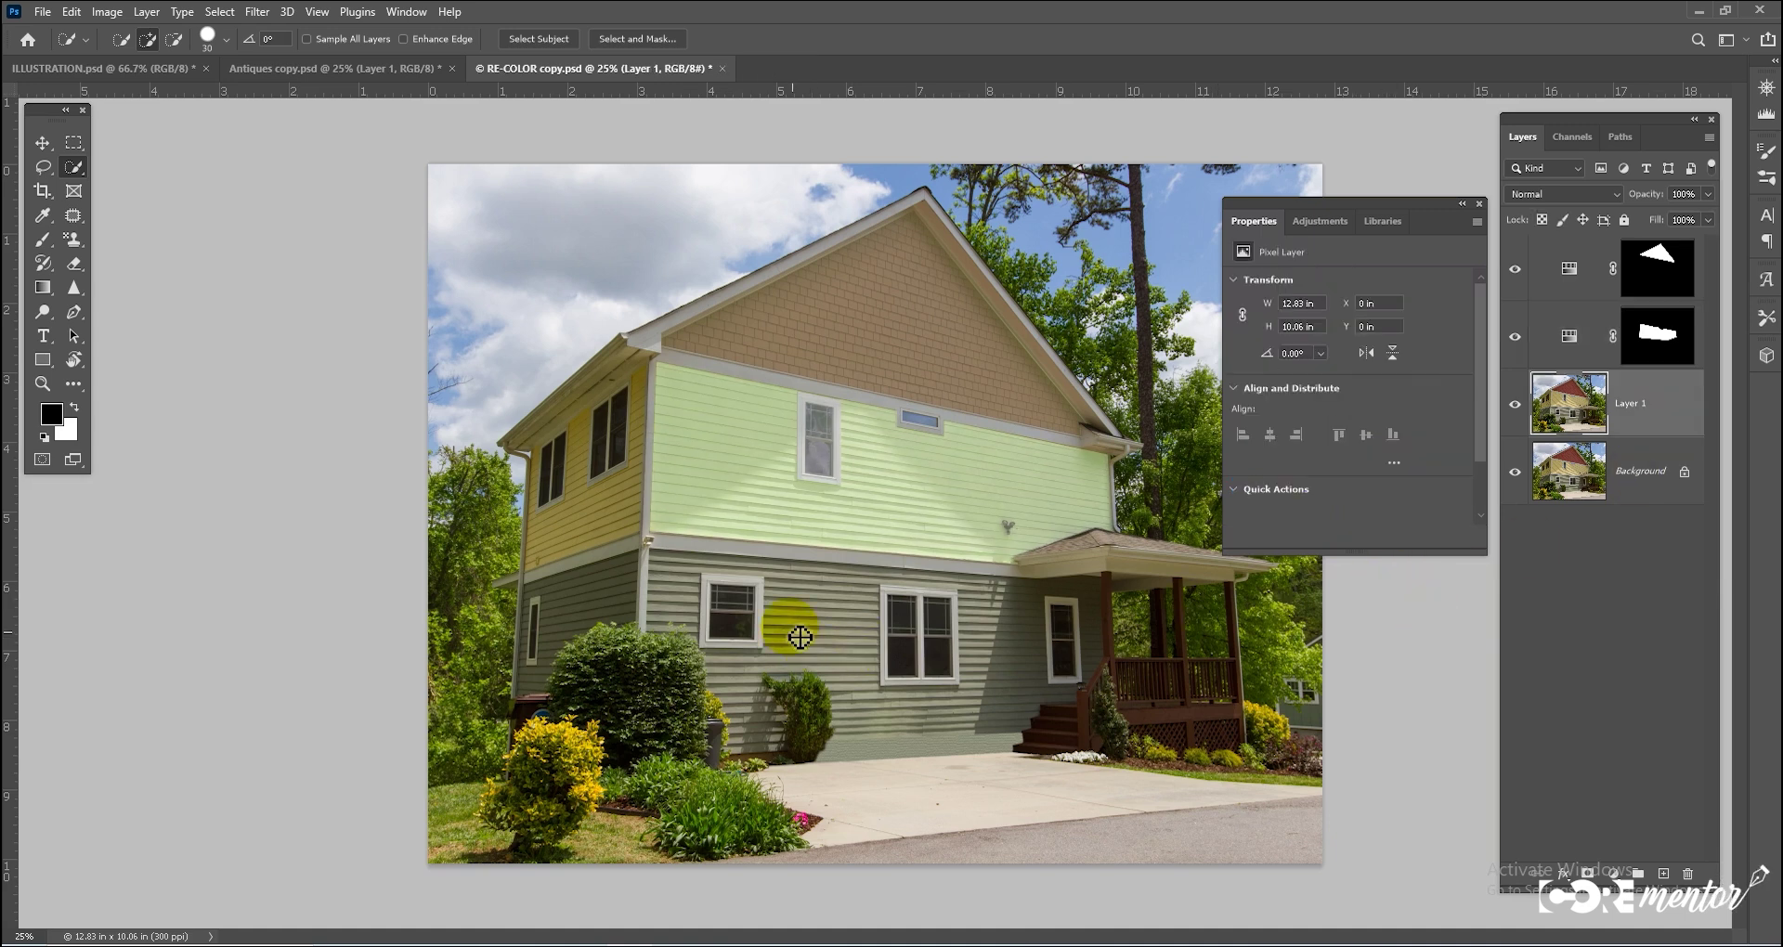
click(219, 12)
click(258, 409)
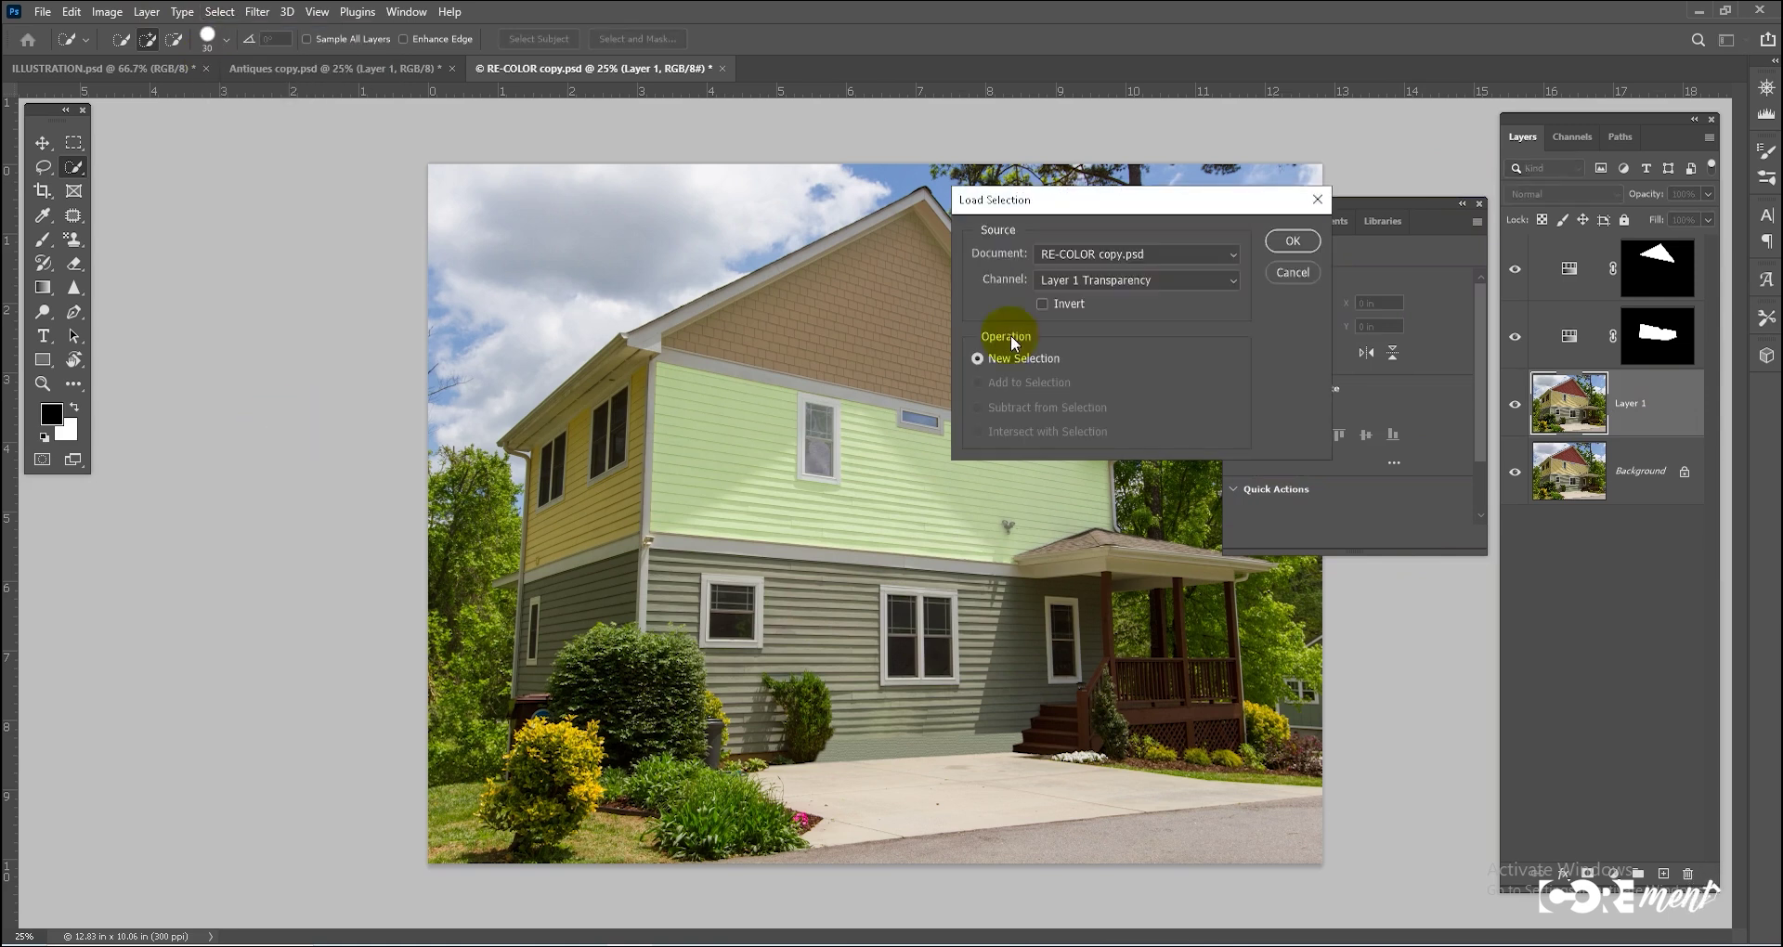
click(1105, 280)
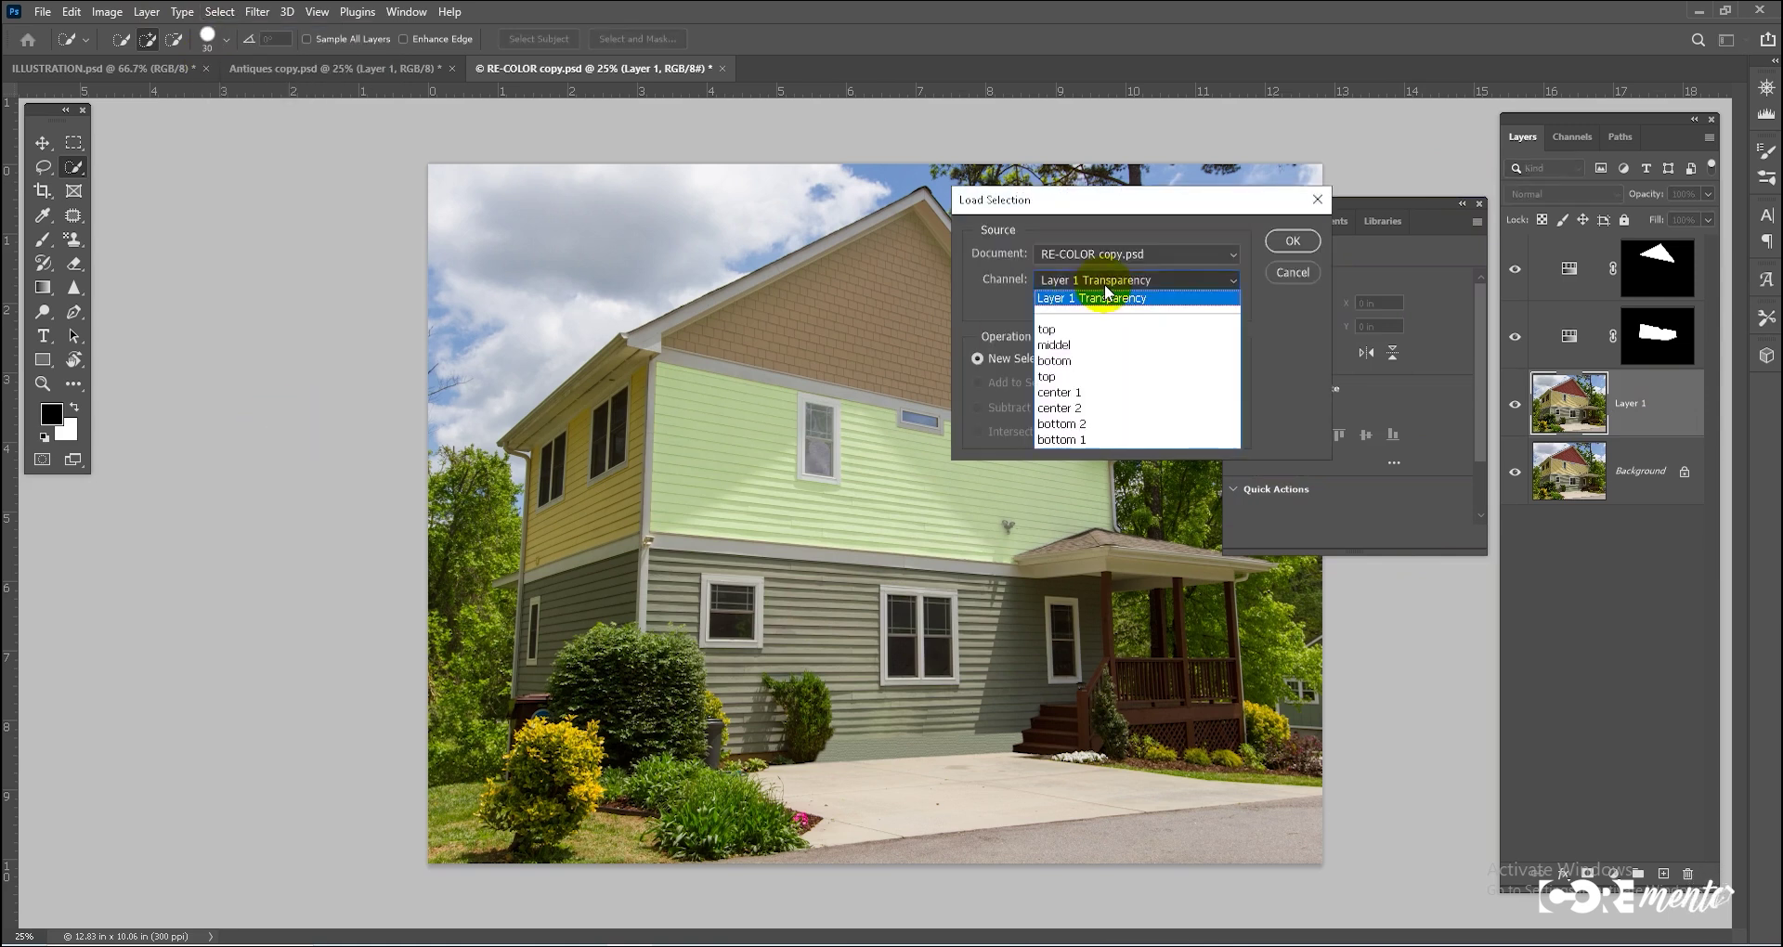
click(1109, 429)
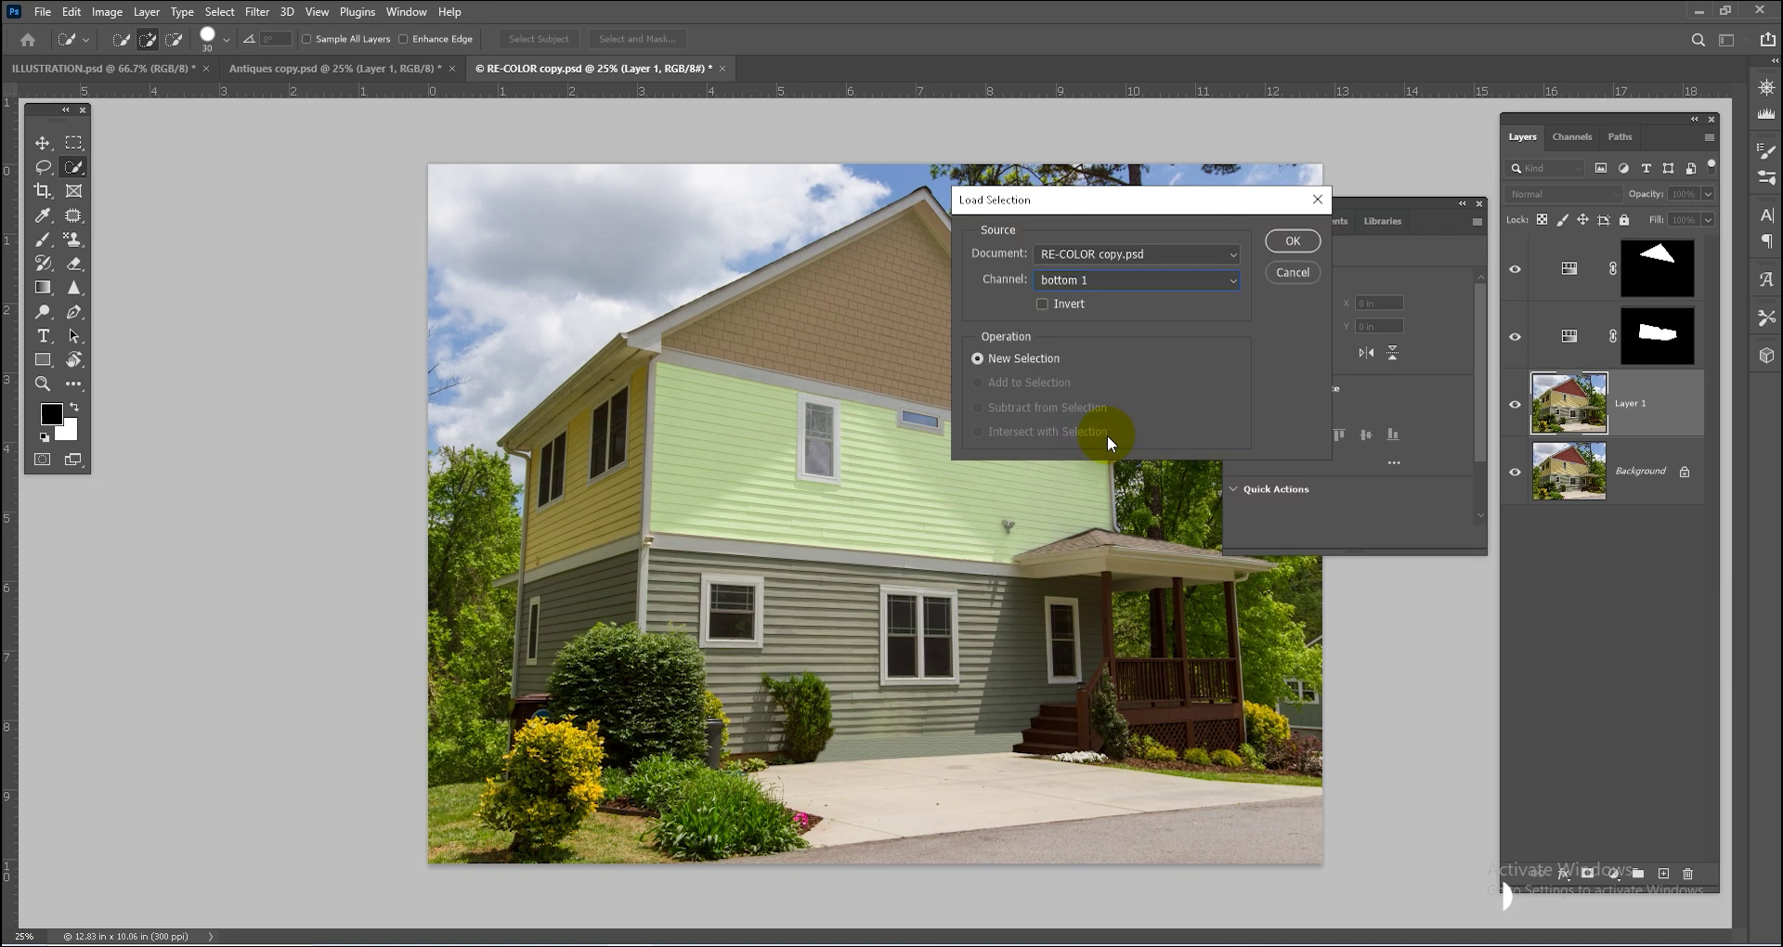
click(1290, 241)
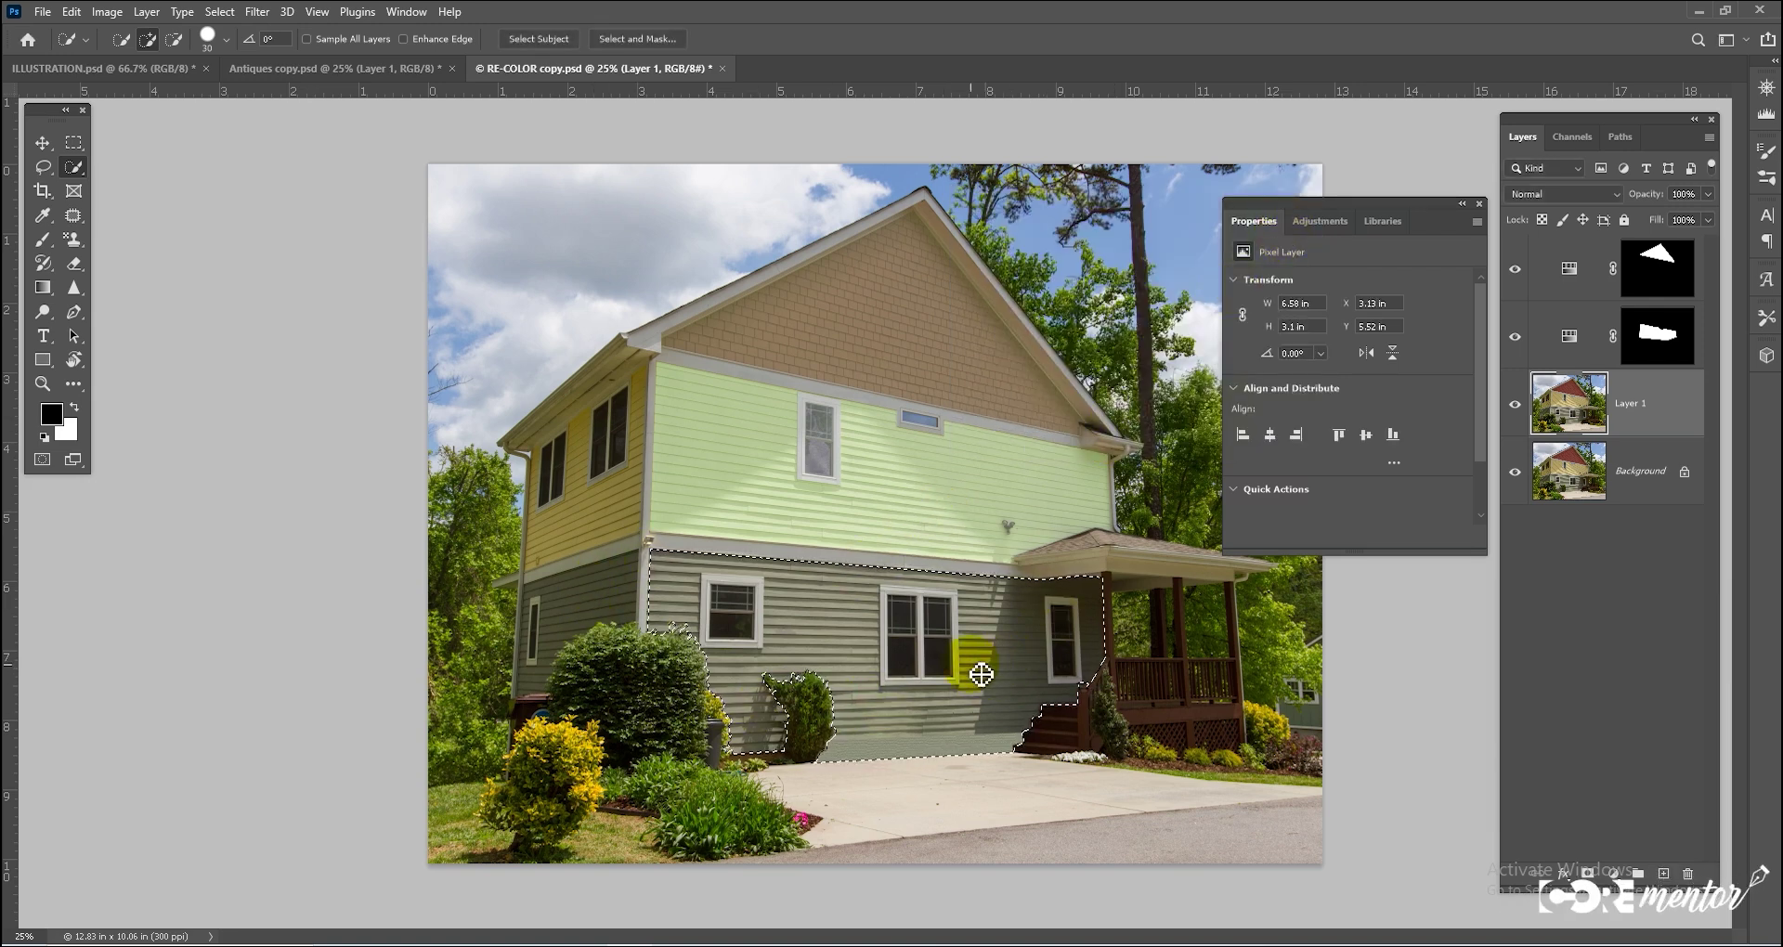
Open Bricks.jpg, copy the entire image and paste it into the lower wall selection in RE-COLOR copy.psd
click(42, 11)
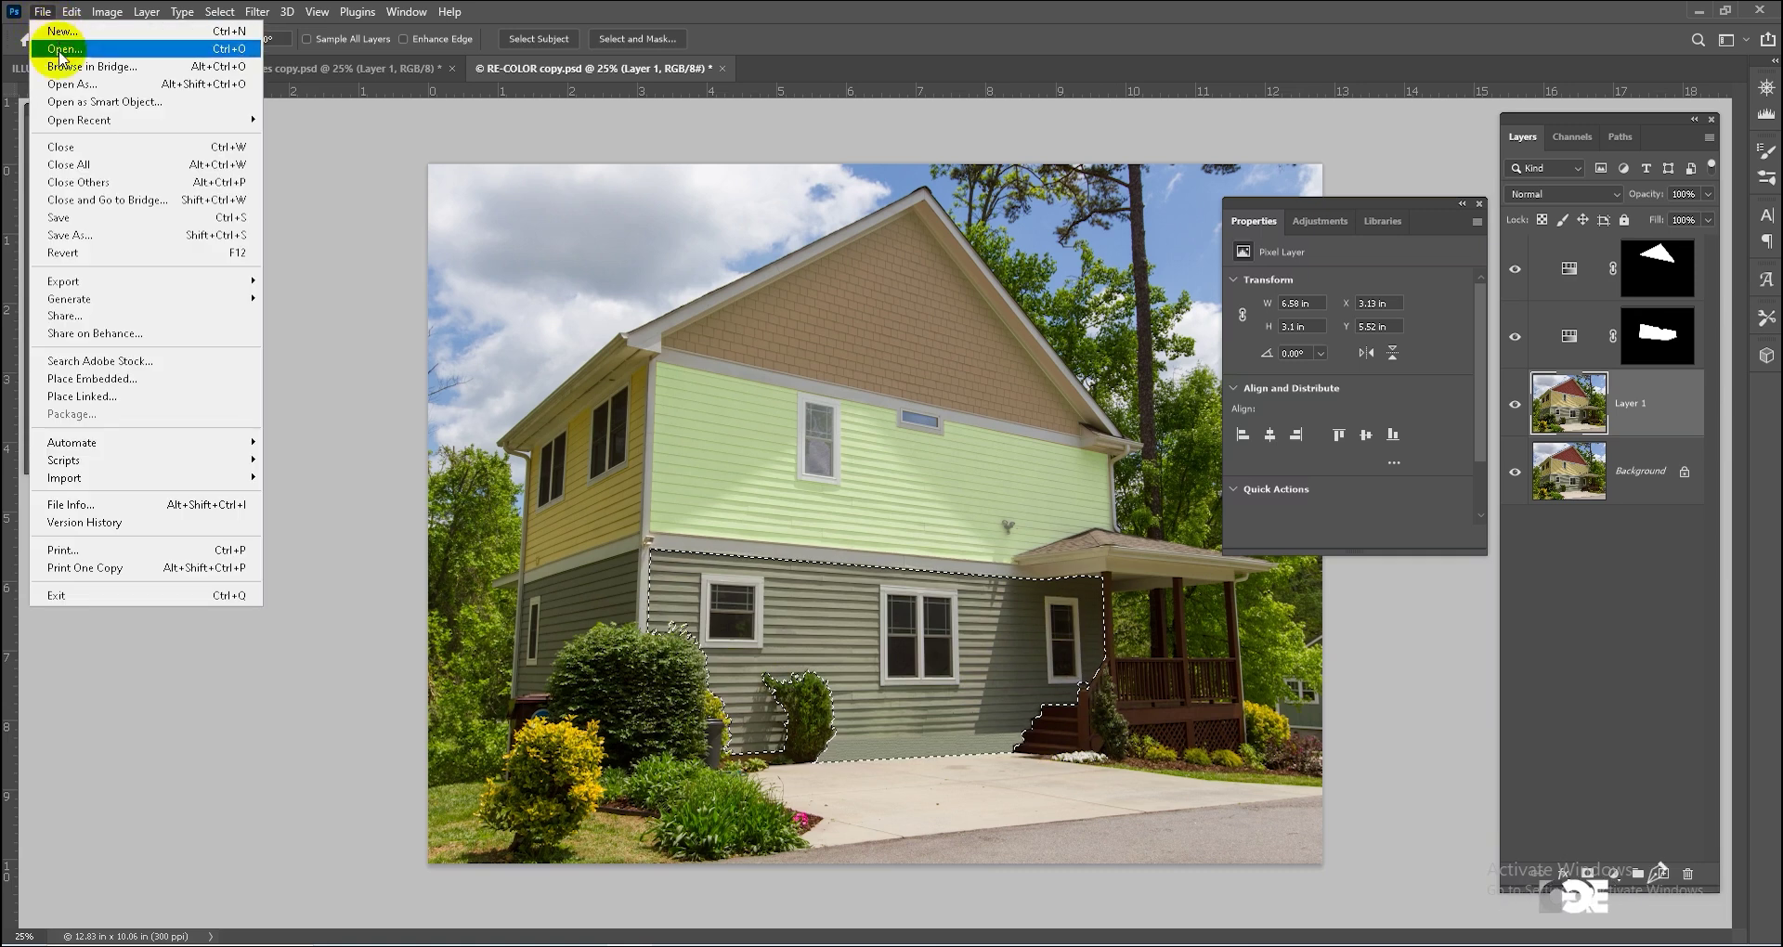
click(57, 50)
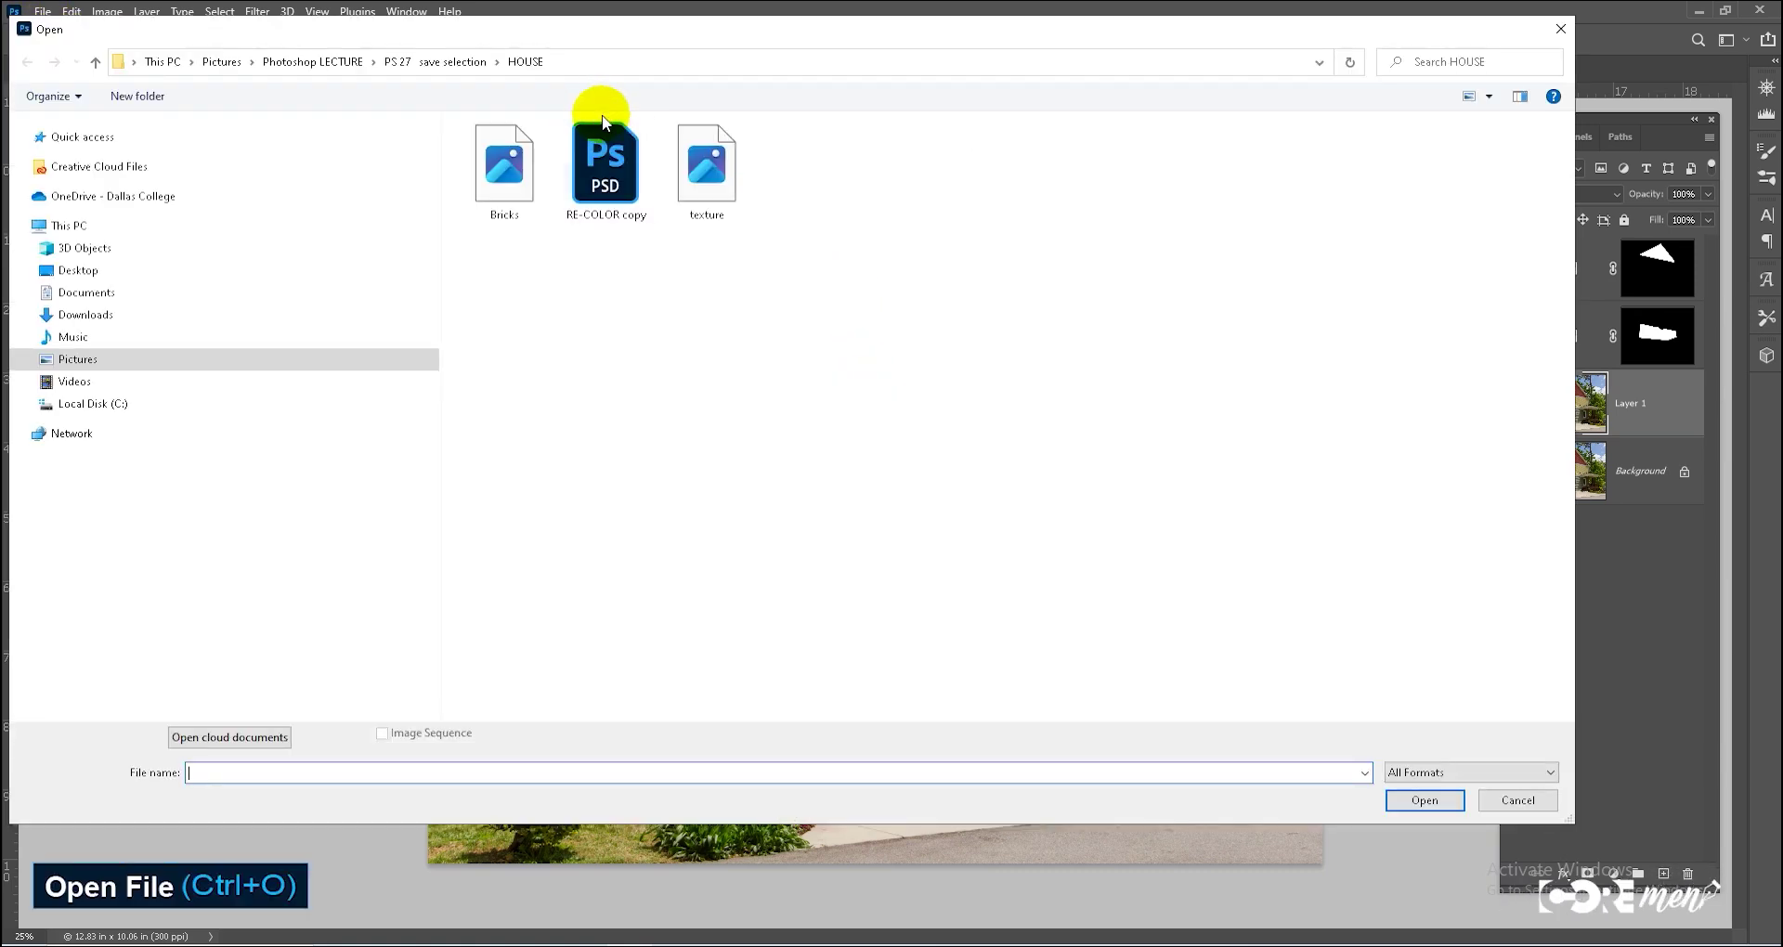
double_click(509, 164)
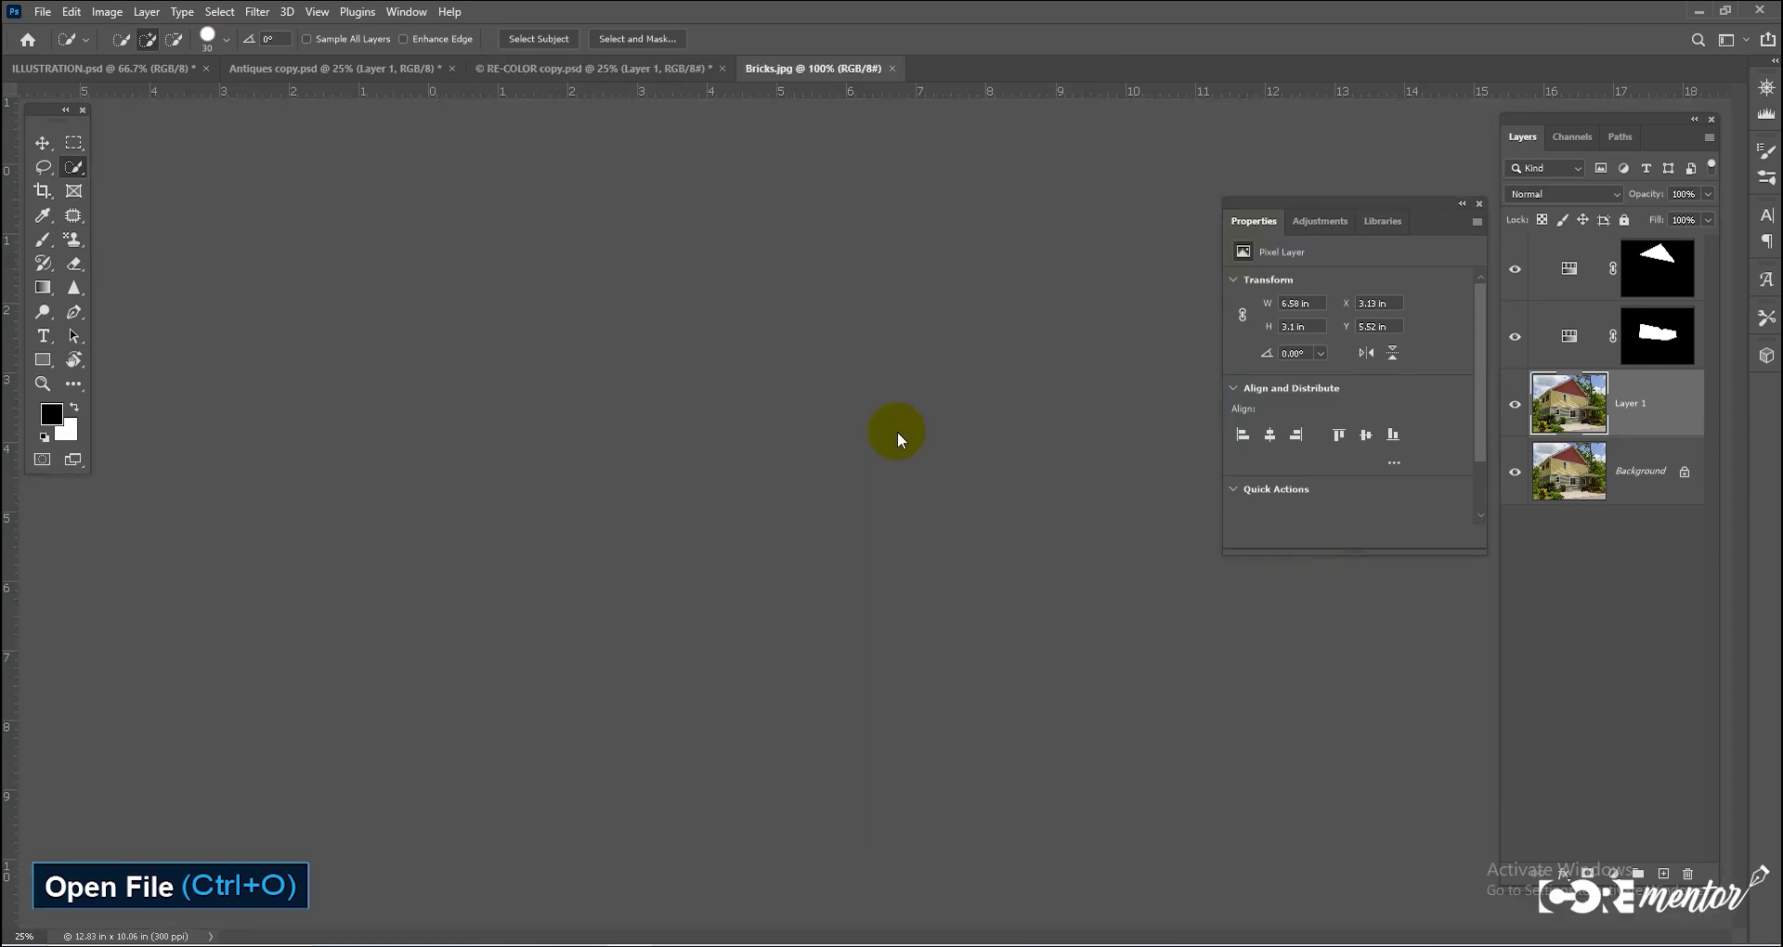
key(ctrl+a)
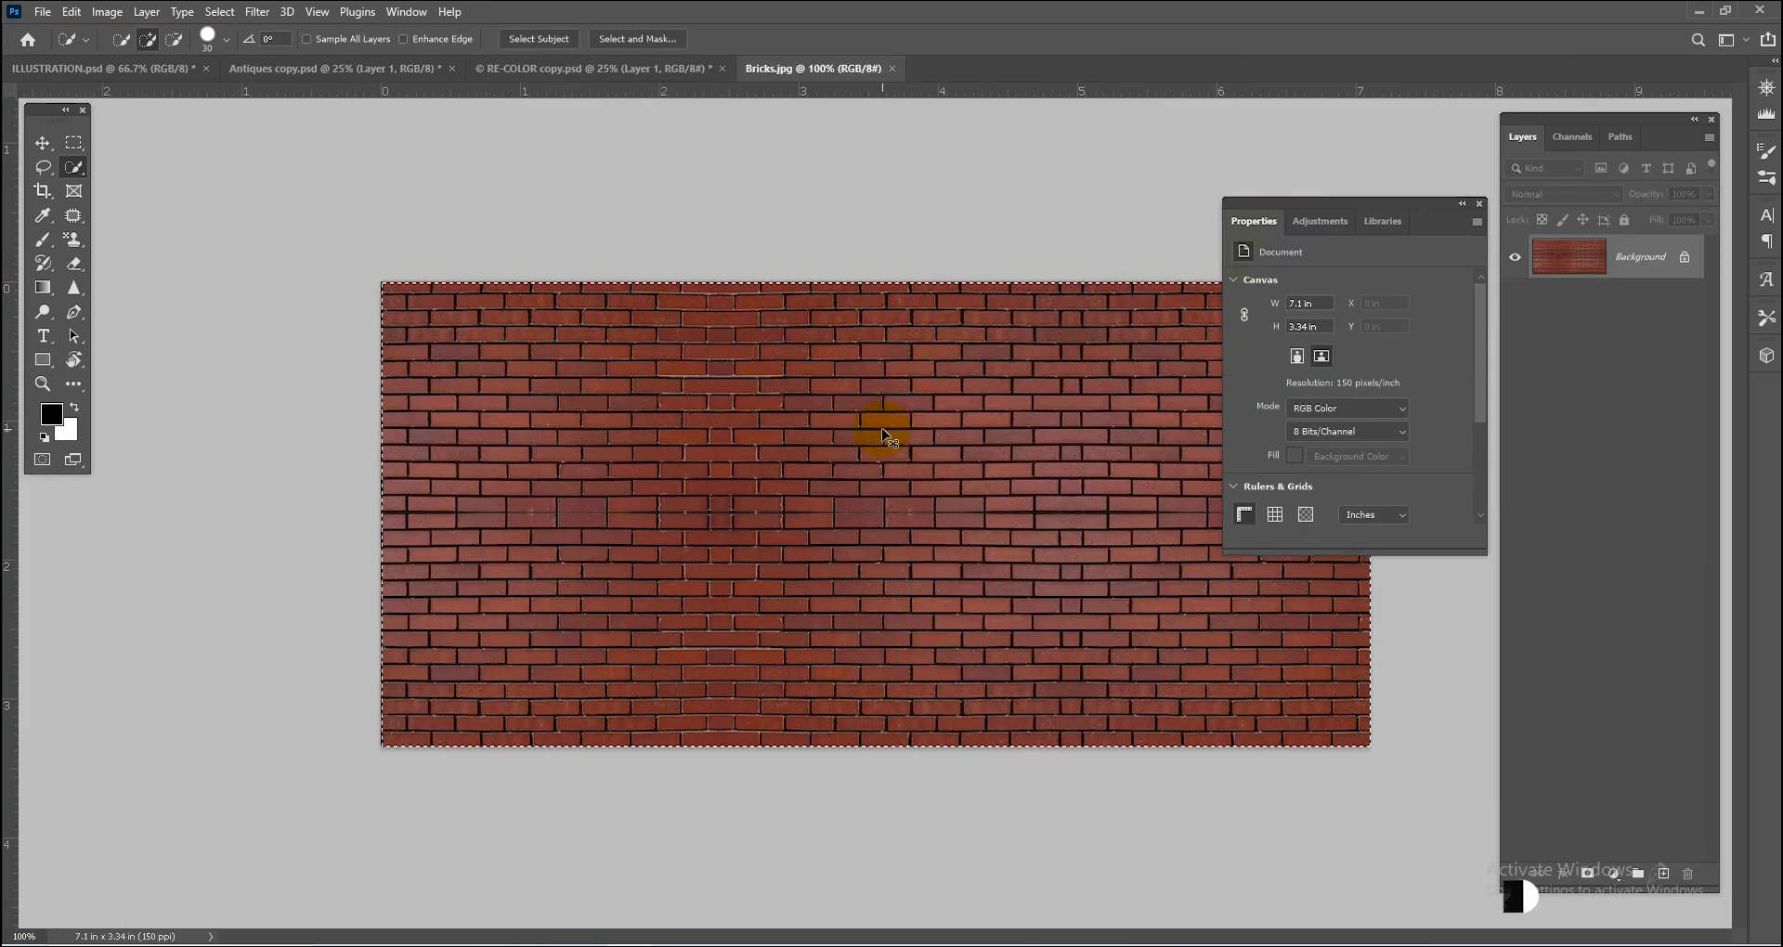
key(ctrl+c)
click(622, 67)
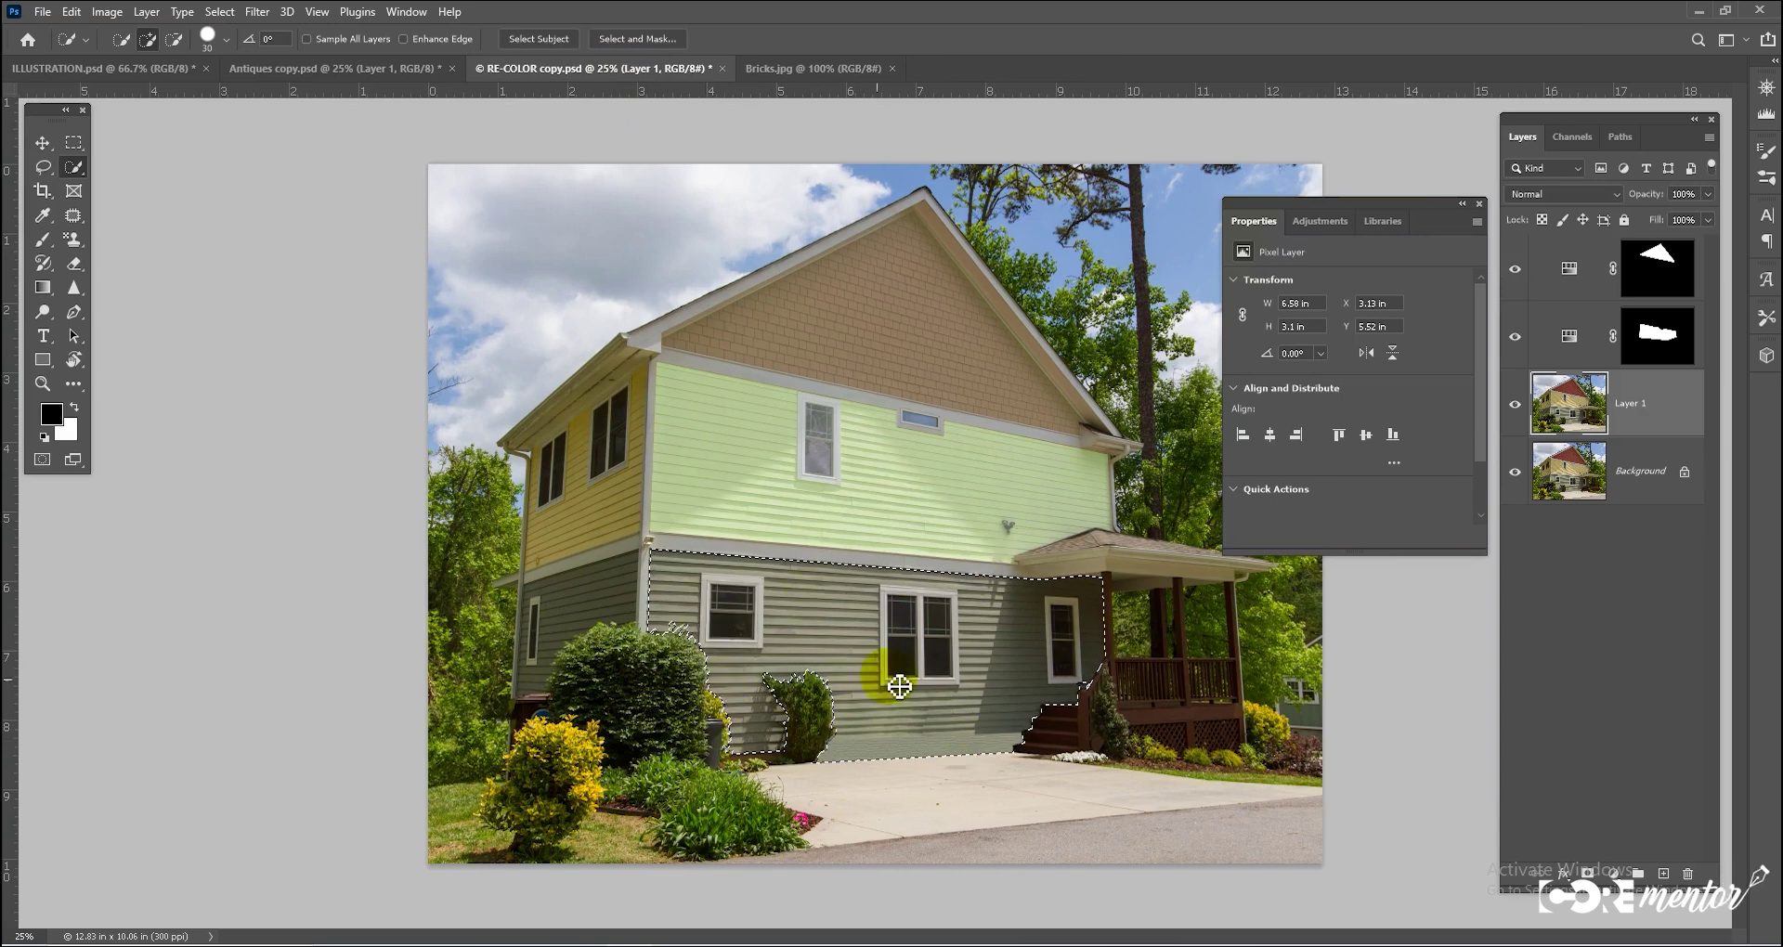
key(ctrl+alt+shift+v)
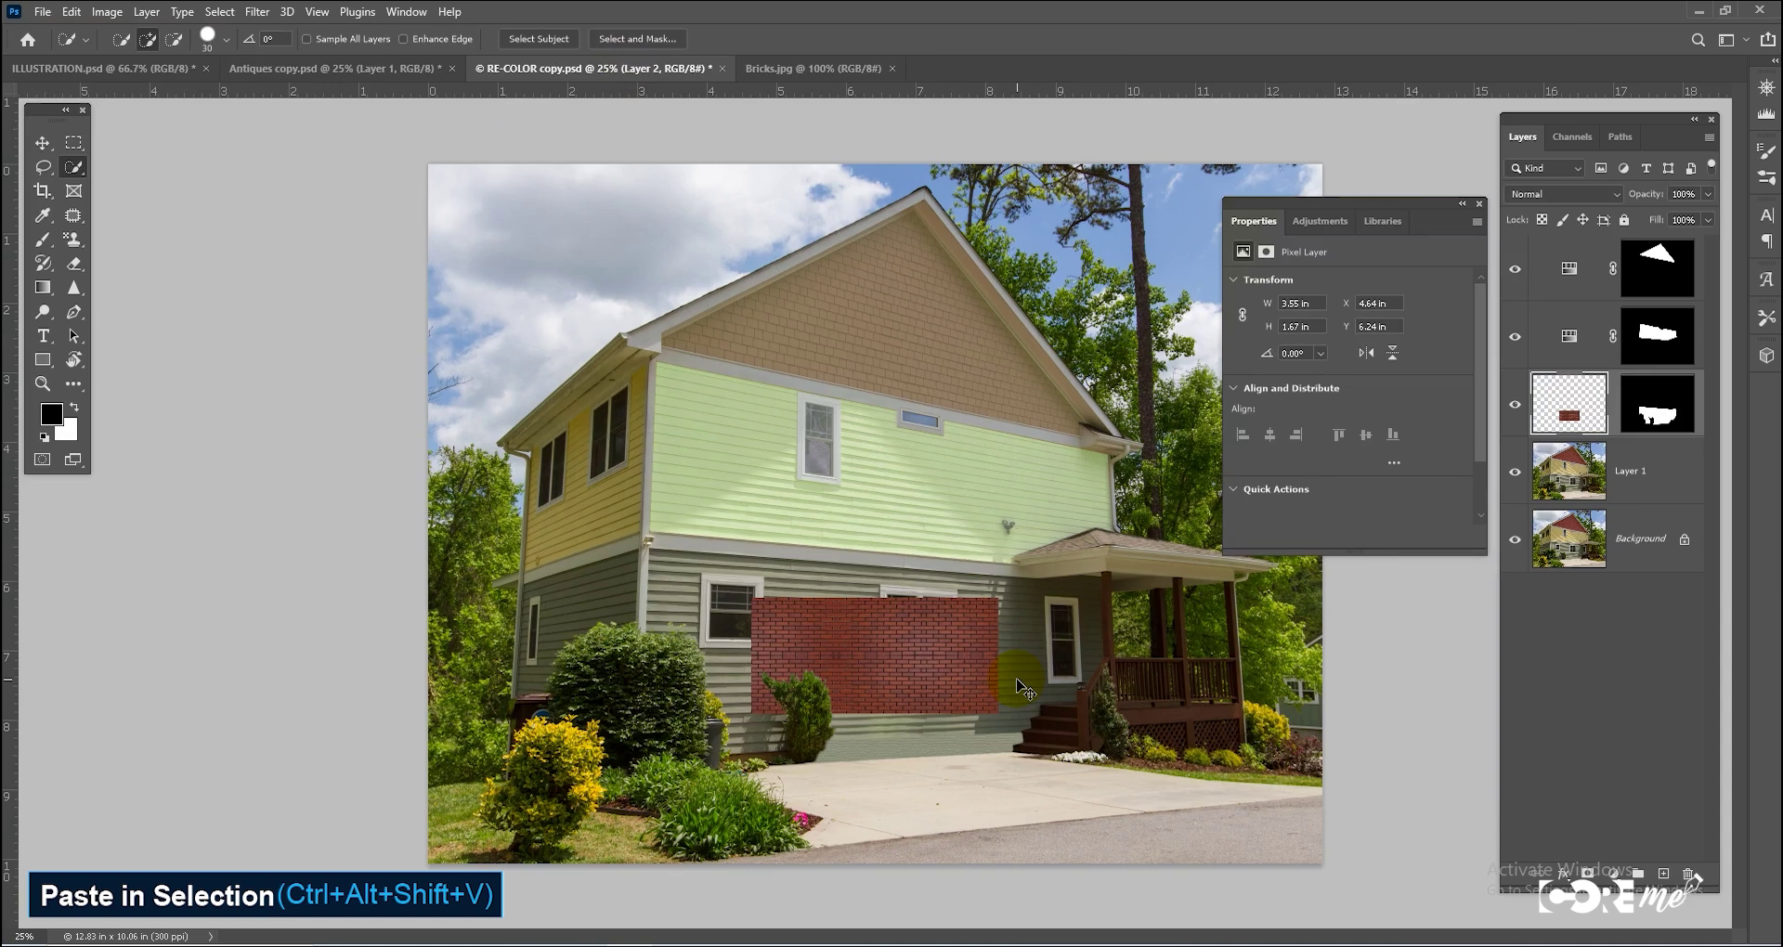
Transform the brick layer to cover the lower wall, scaled to about 211% by 189% and skewed vertically about 4.5°
key(ctrl+t)
drag(992, 720, 1027, 696)
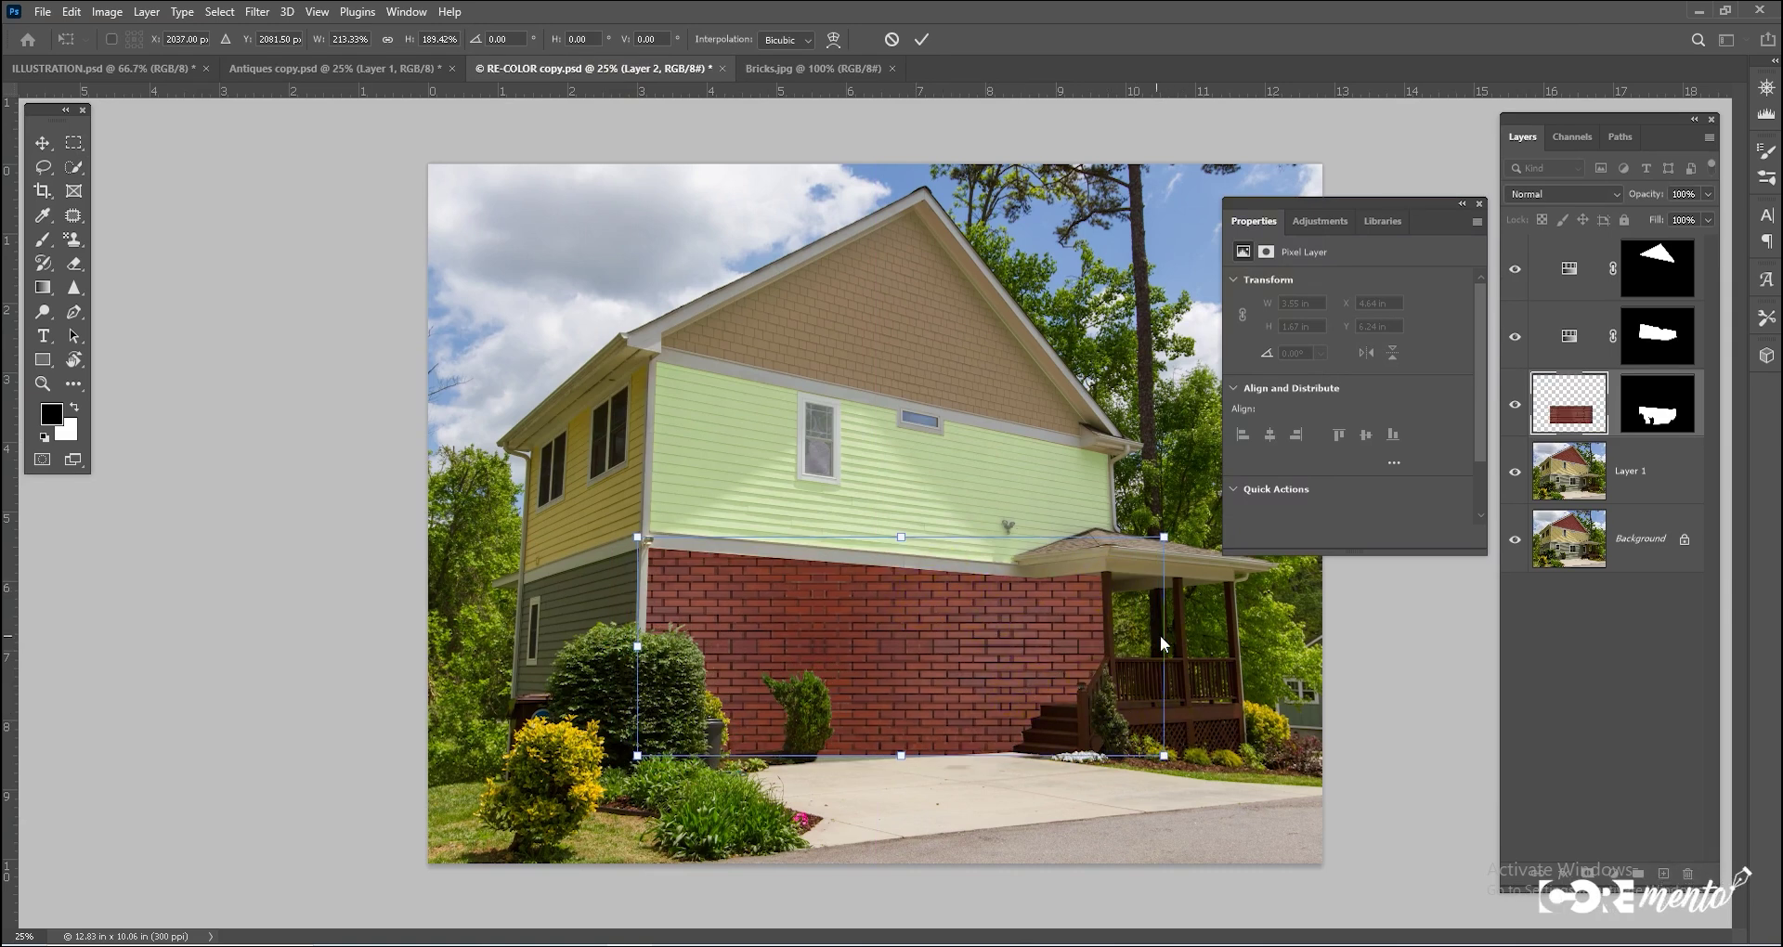
drag(1168, 655, 1161, 690)
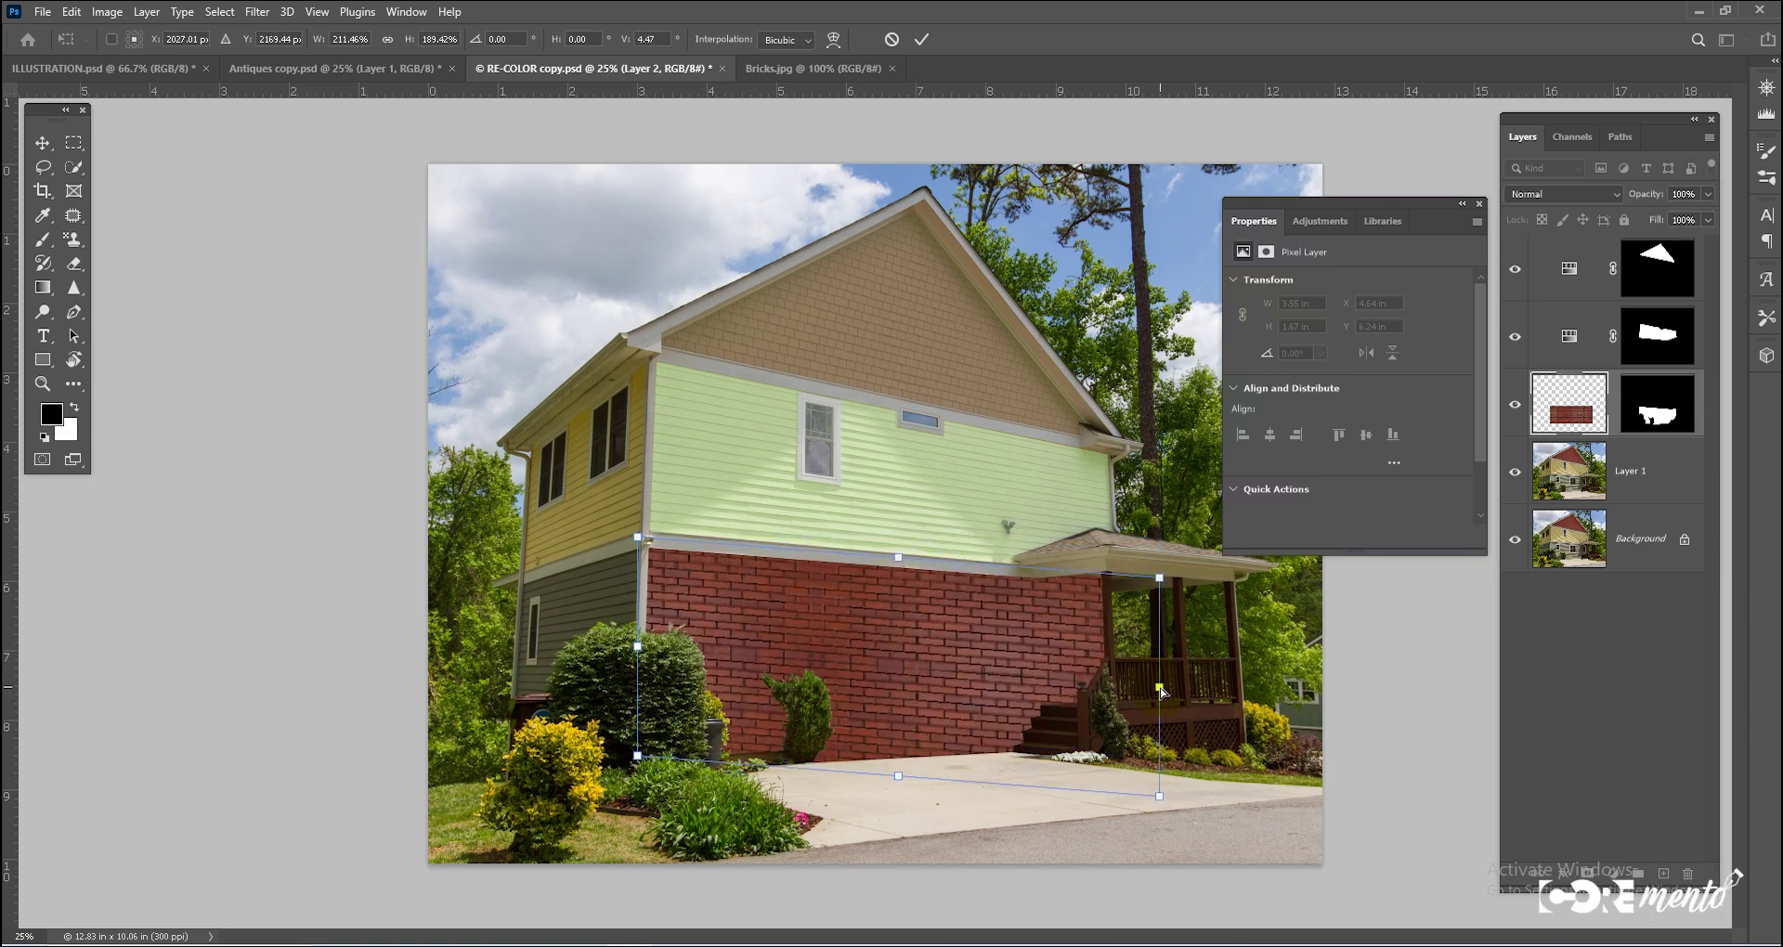
key(Return)
Distort the brick layer's corners so its left side is taller than its right, matching the lower wall's perspective
key(ctrl+t)
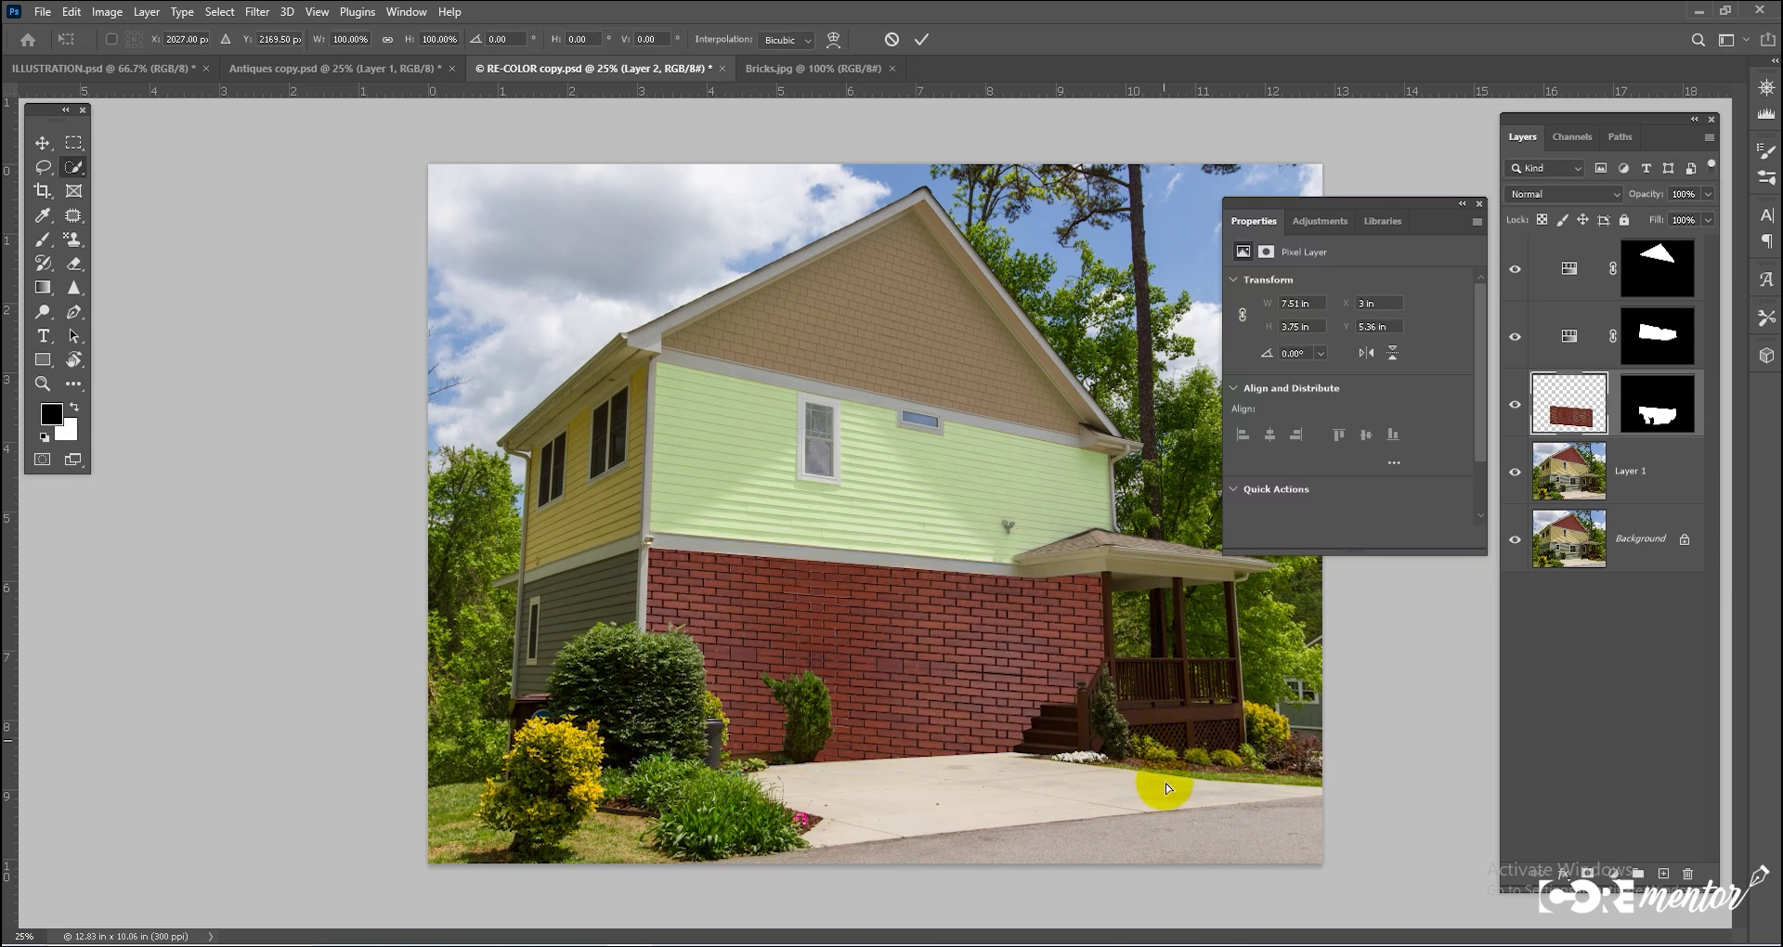
drag(1162, 798, 1153, 759)
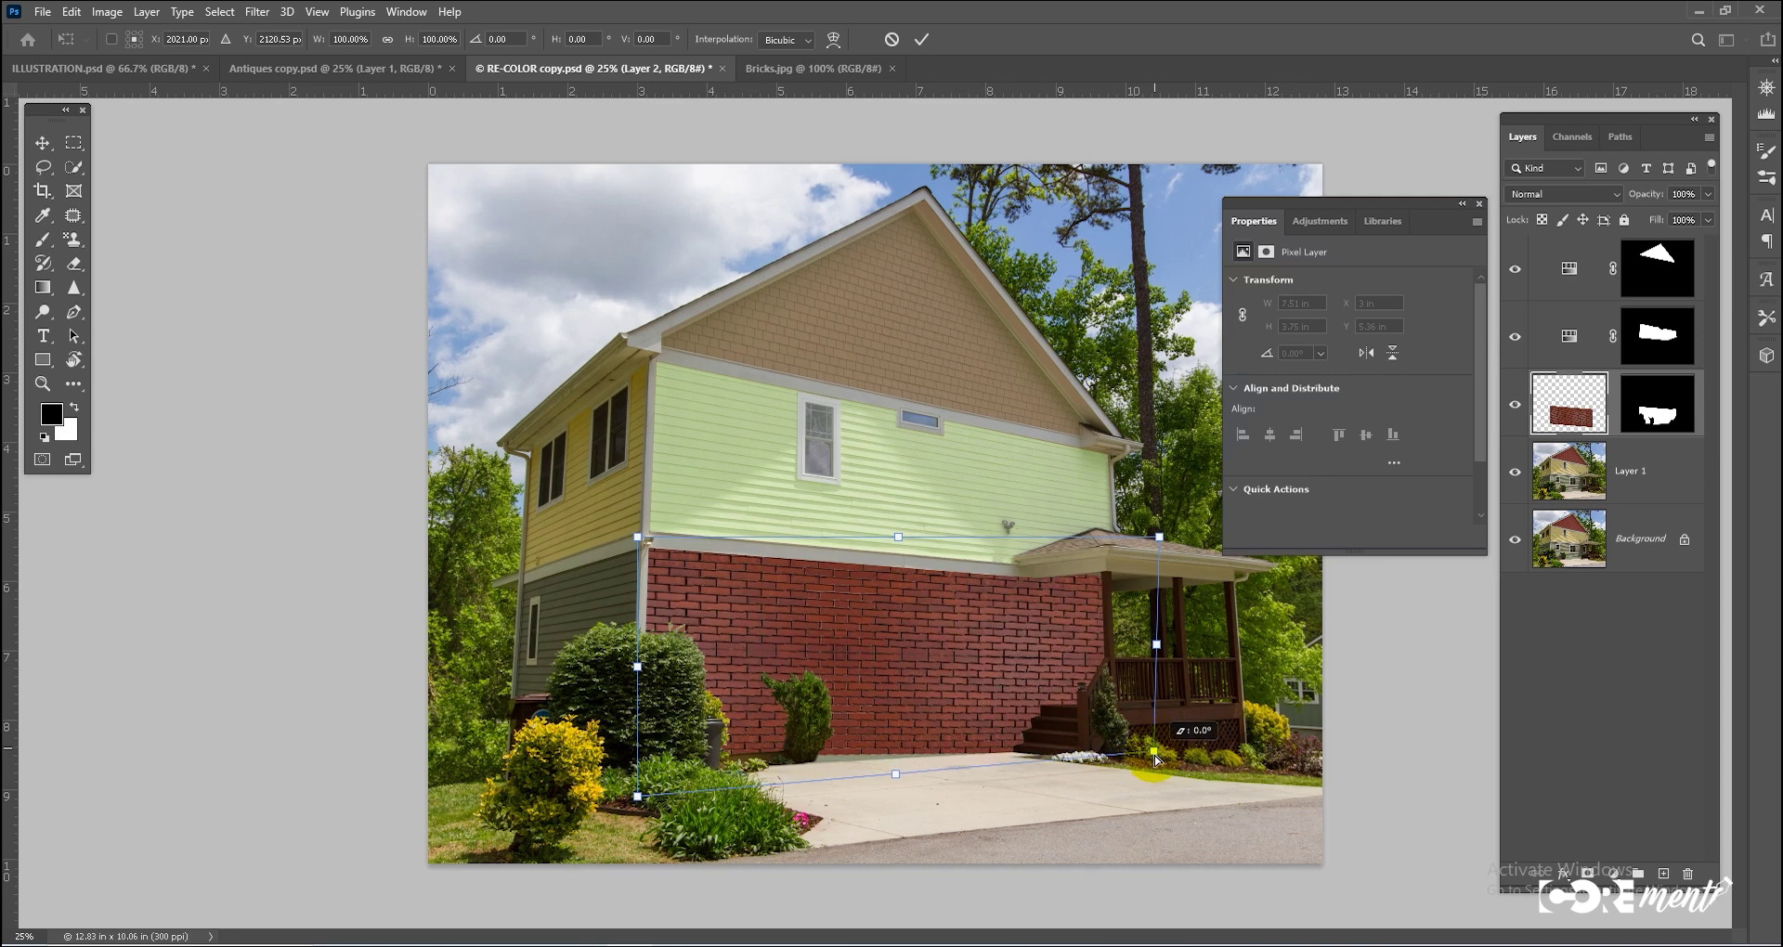
drag(639, 804, 639, 816)
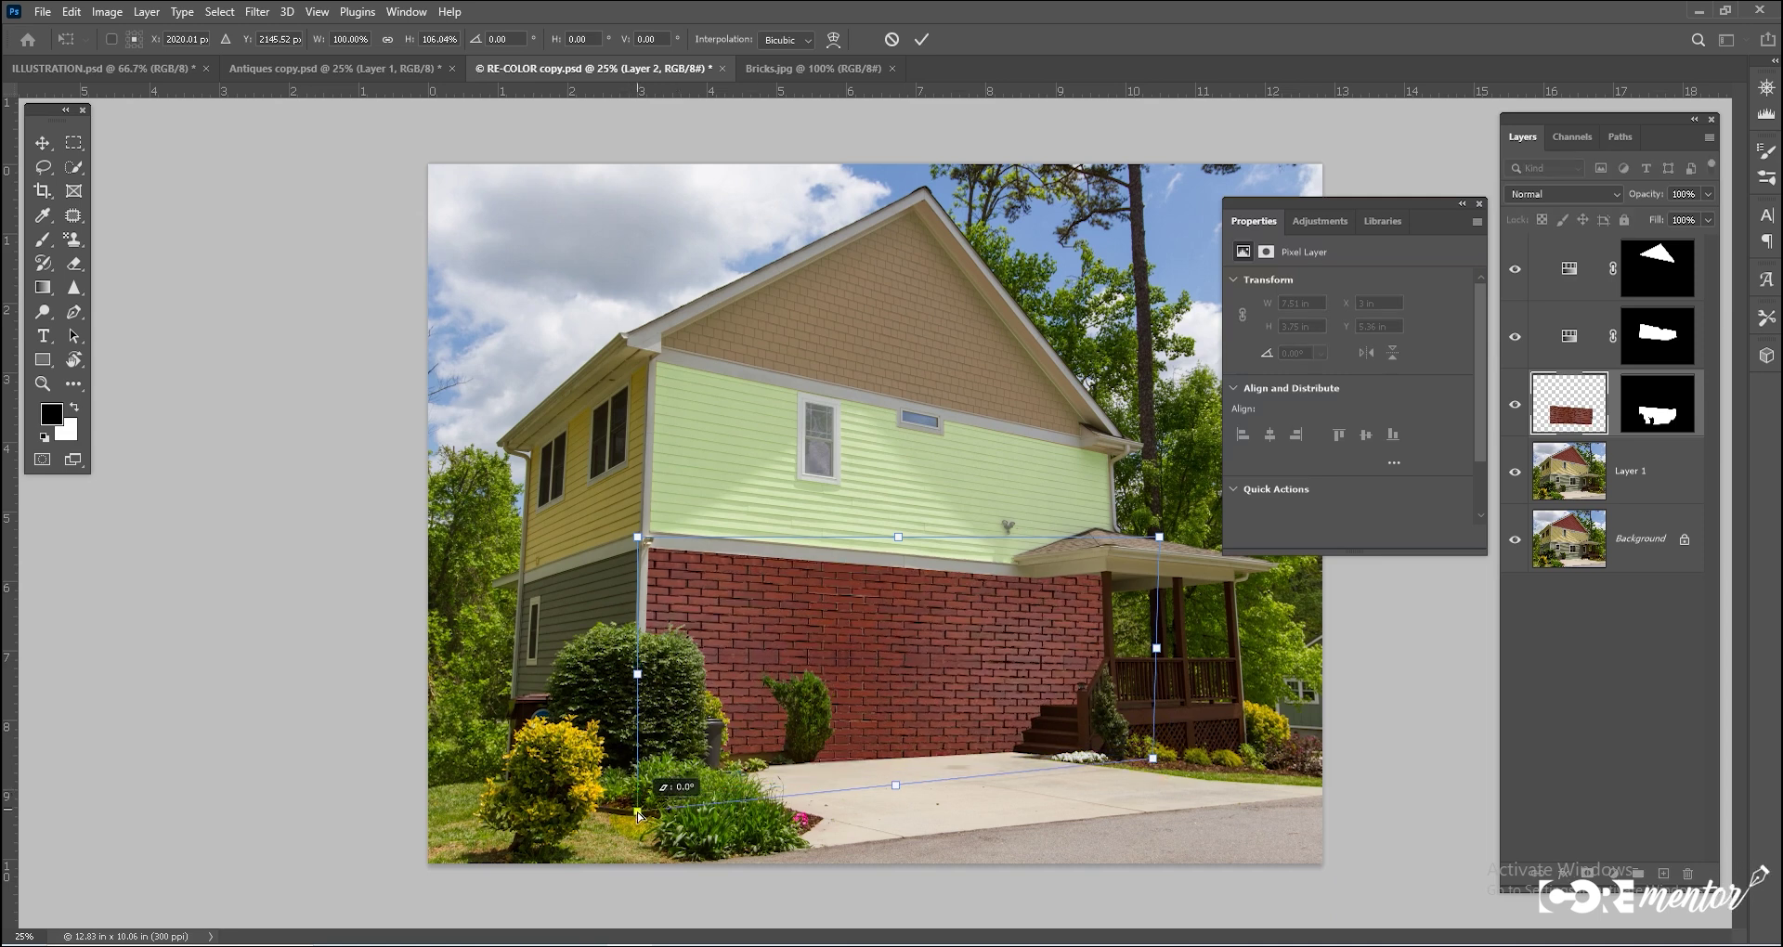
drag(638, 537, 640, 526)
drag(1157, 761, 1168, 760)
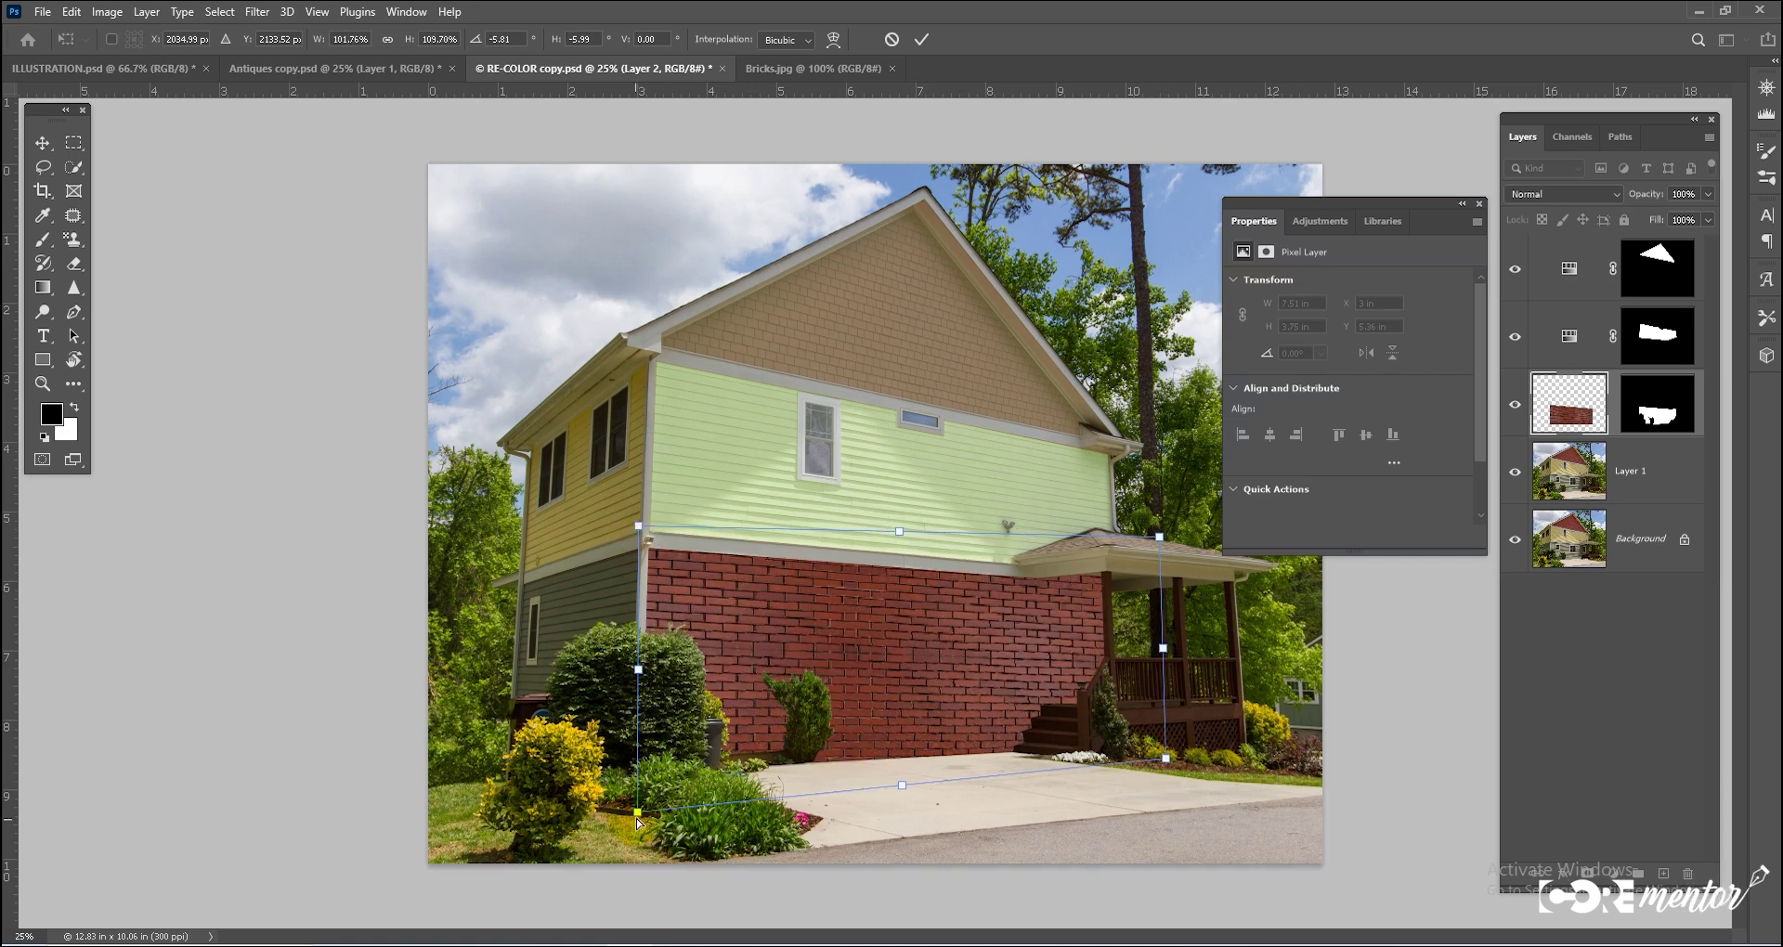
drag(641, 818, 640, 829)
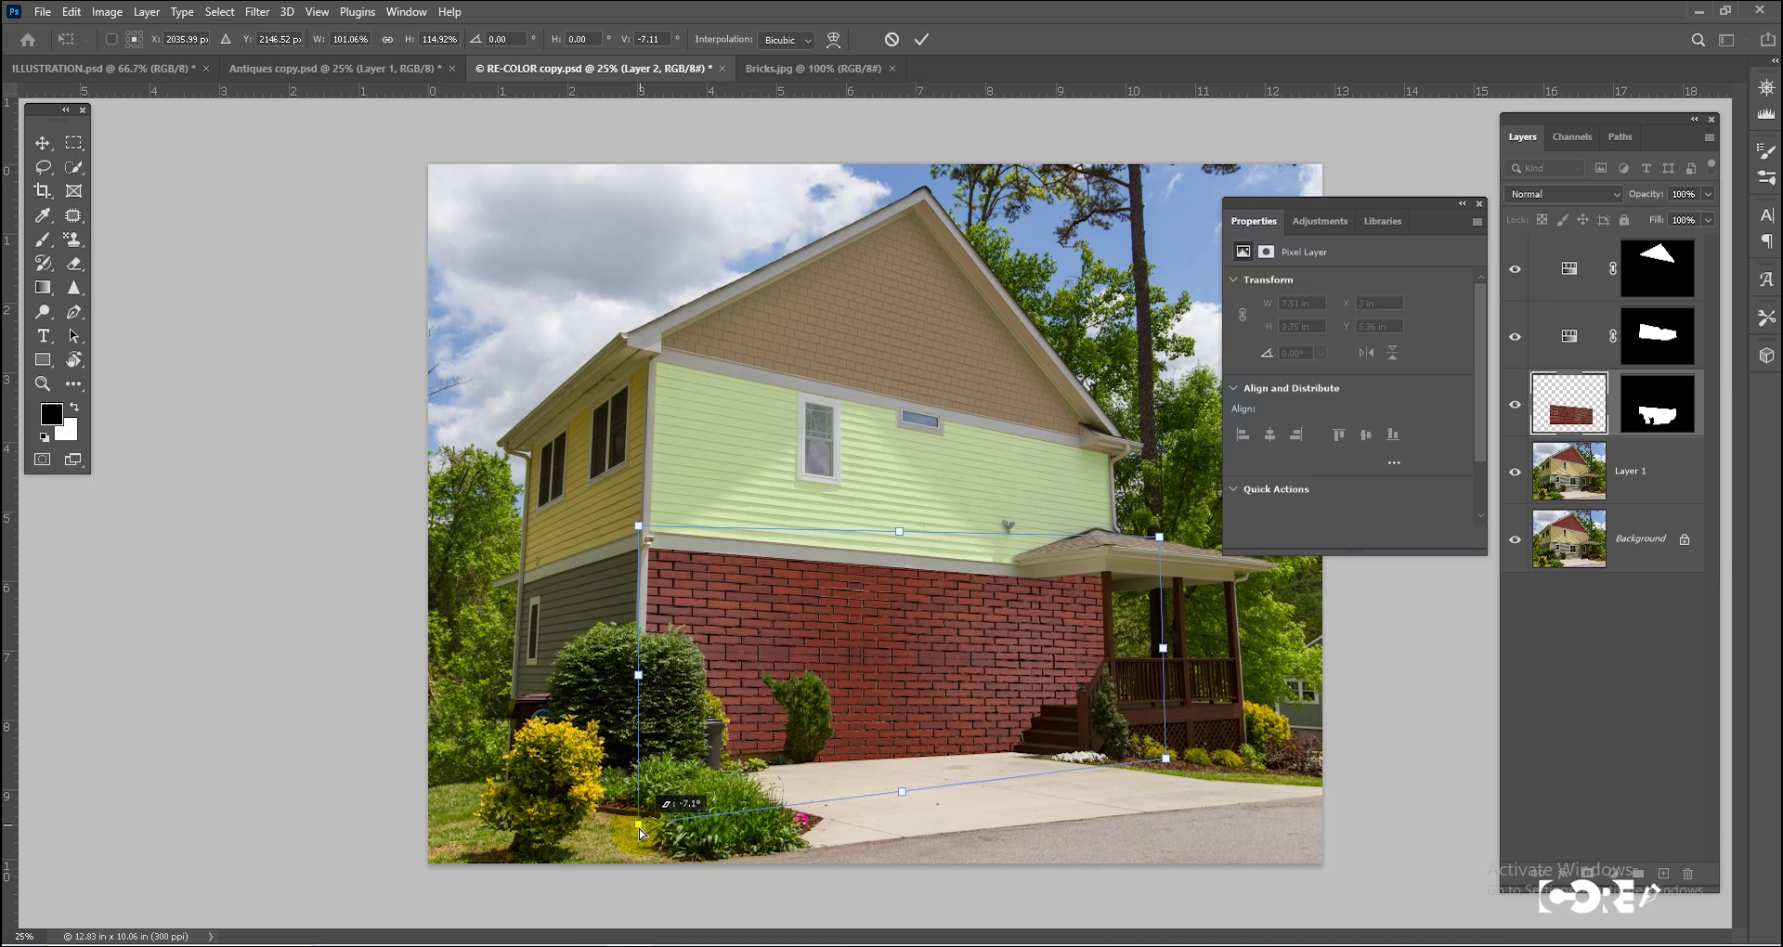
key(Return)
Lower the brick layer's fill to 38% so the wall's windows show through
key(w)
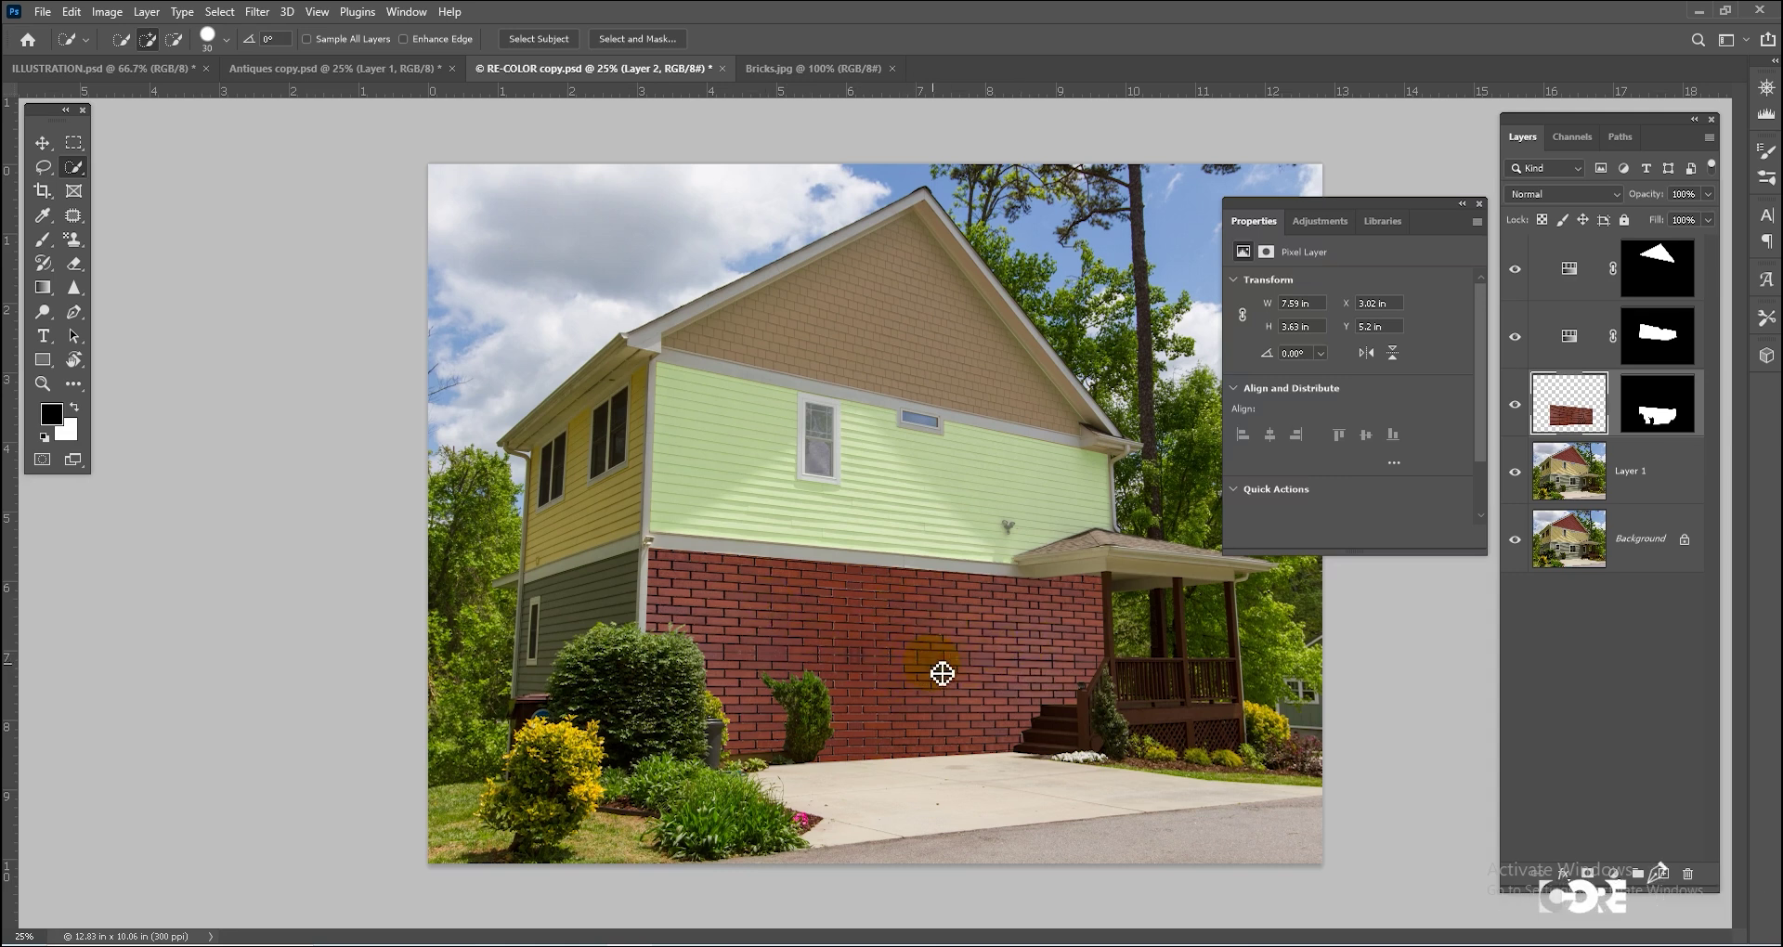
click(934, 643)
key(v)
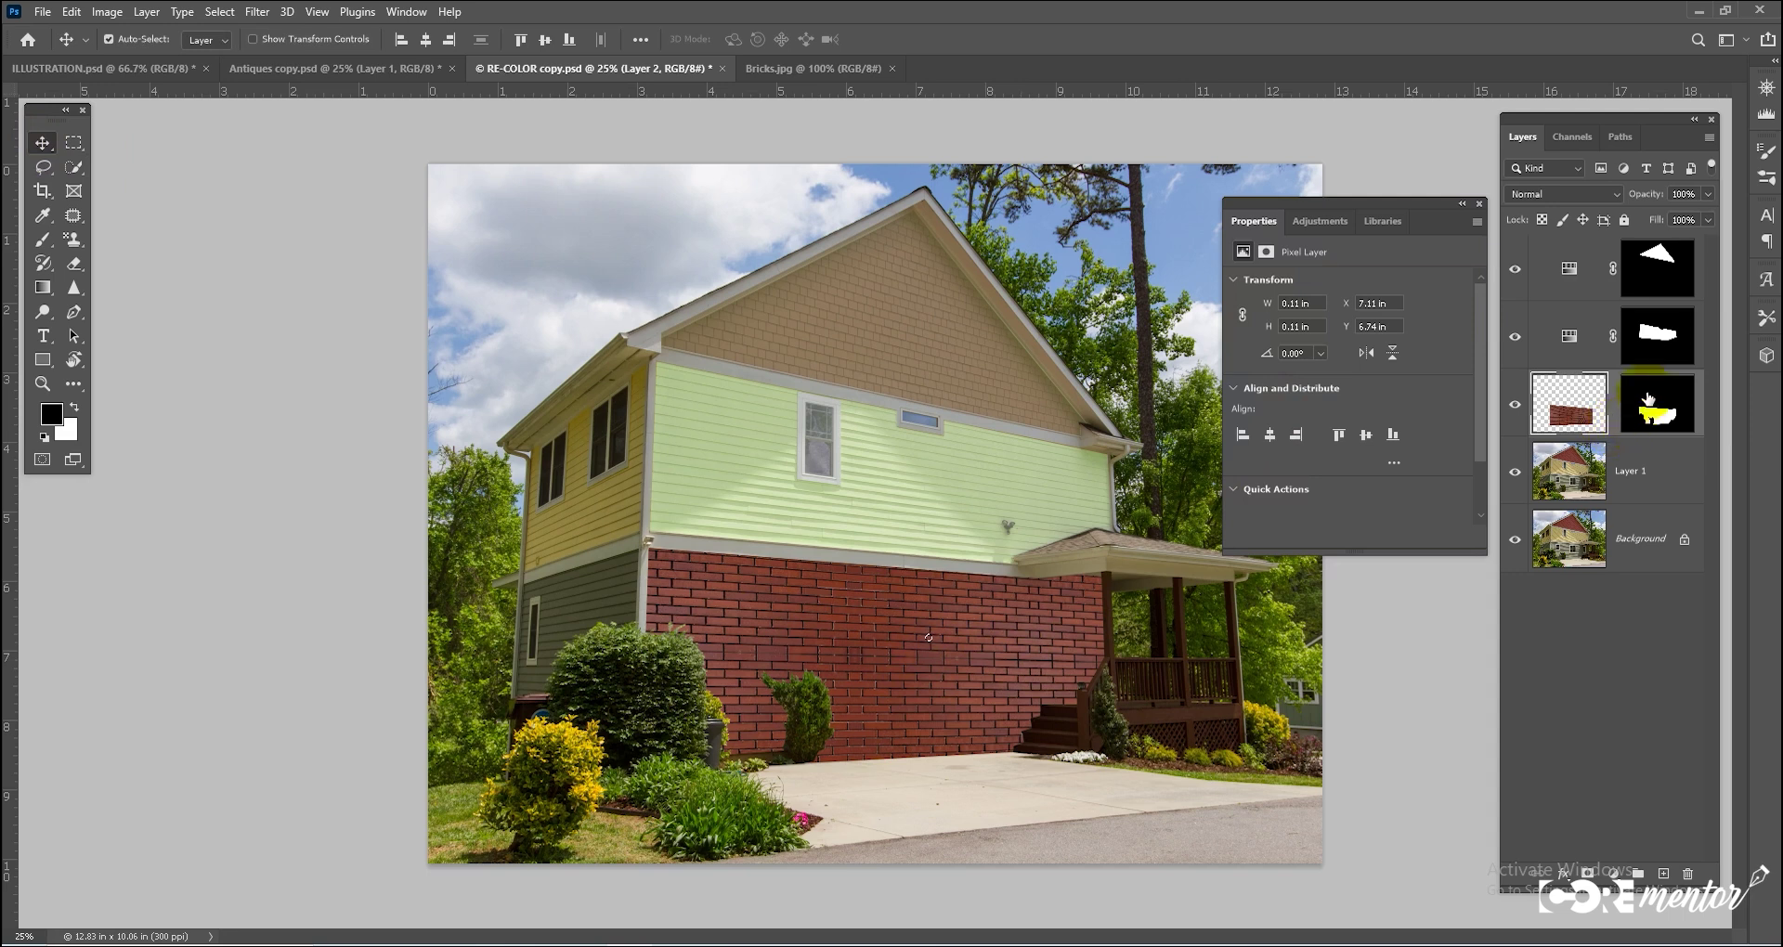
drag(1709, 225, 1652, 239)
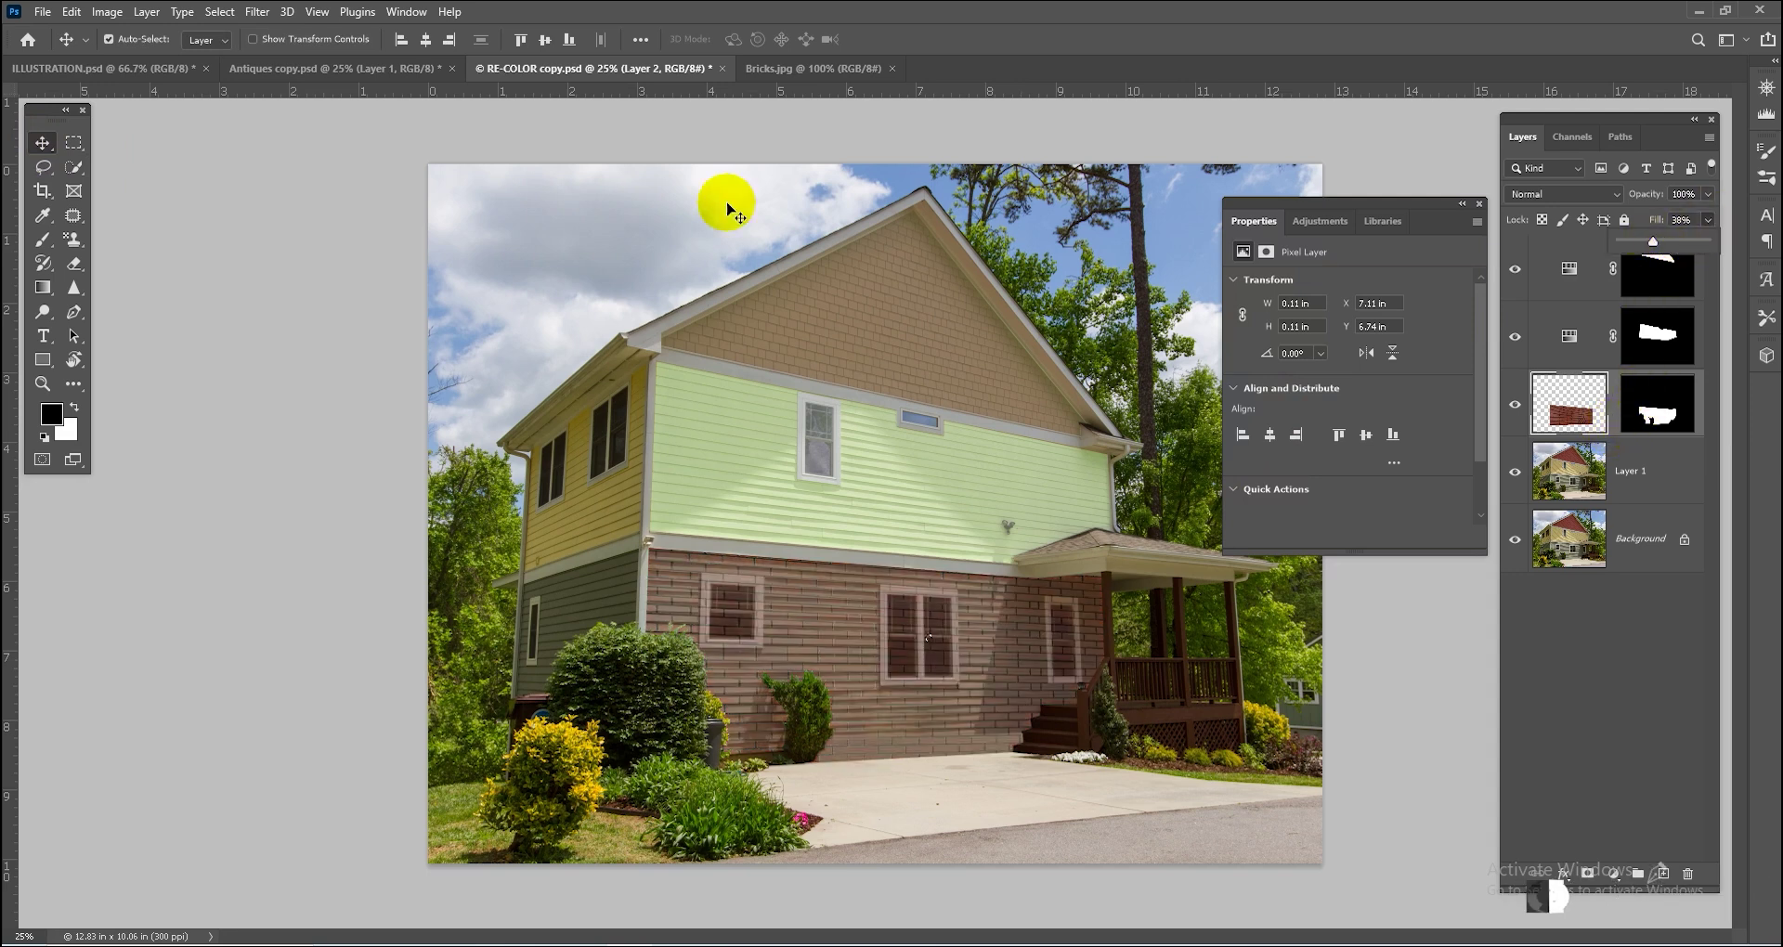
Outline the small lower window nearest the house corner with the Polygonal Lasso, delete the bricks covering it and deselect
right_click(43, 167)
click(91, 186)
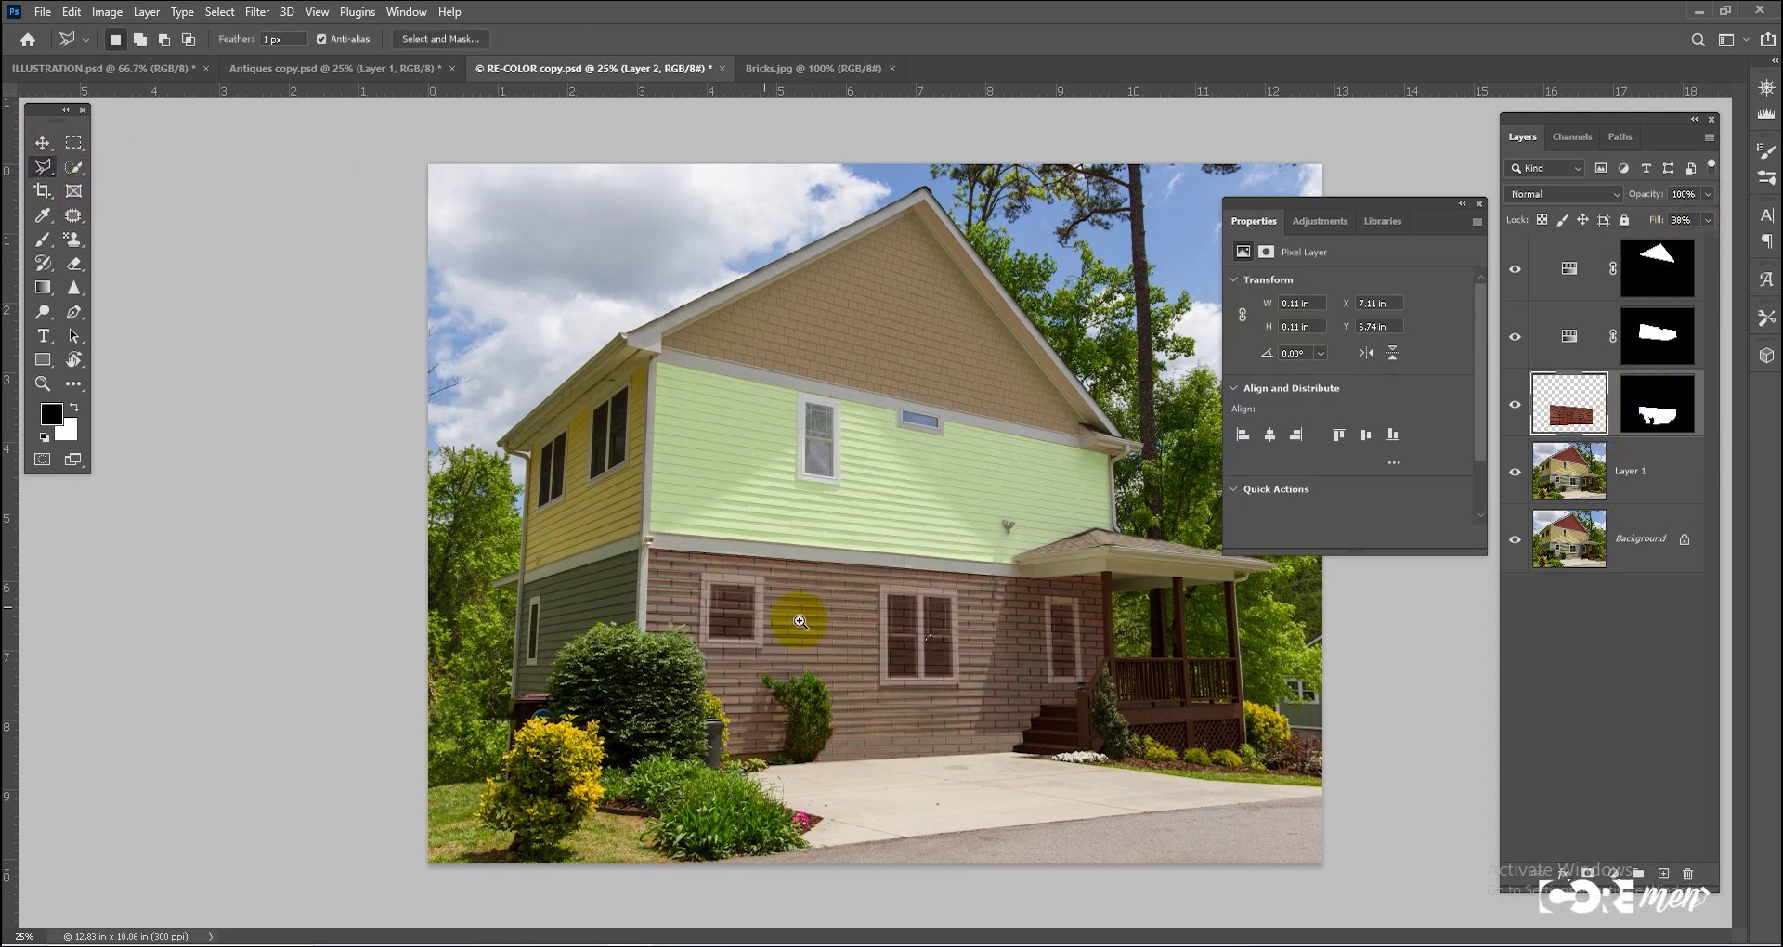
scroll(799, 618, up, 3)
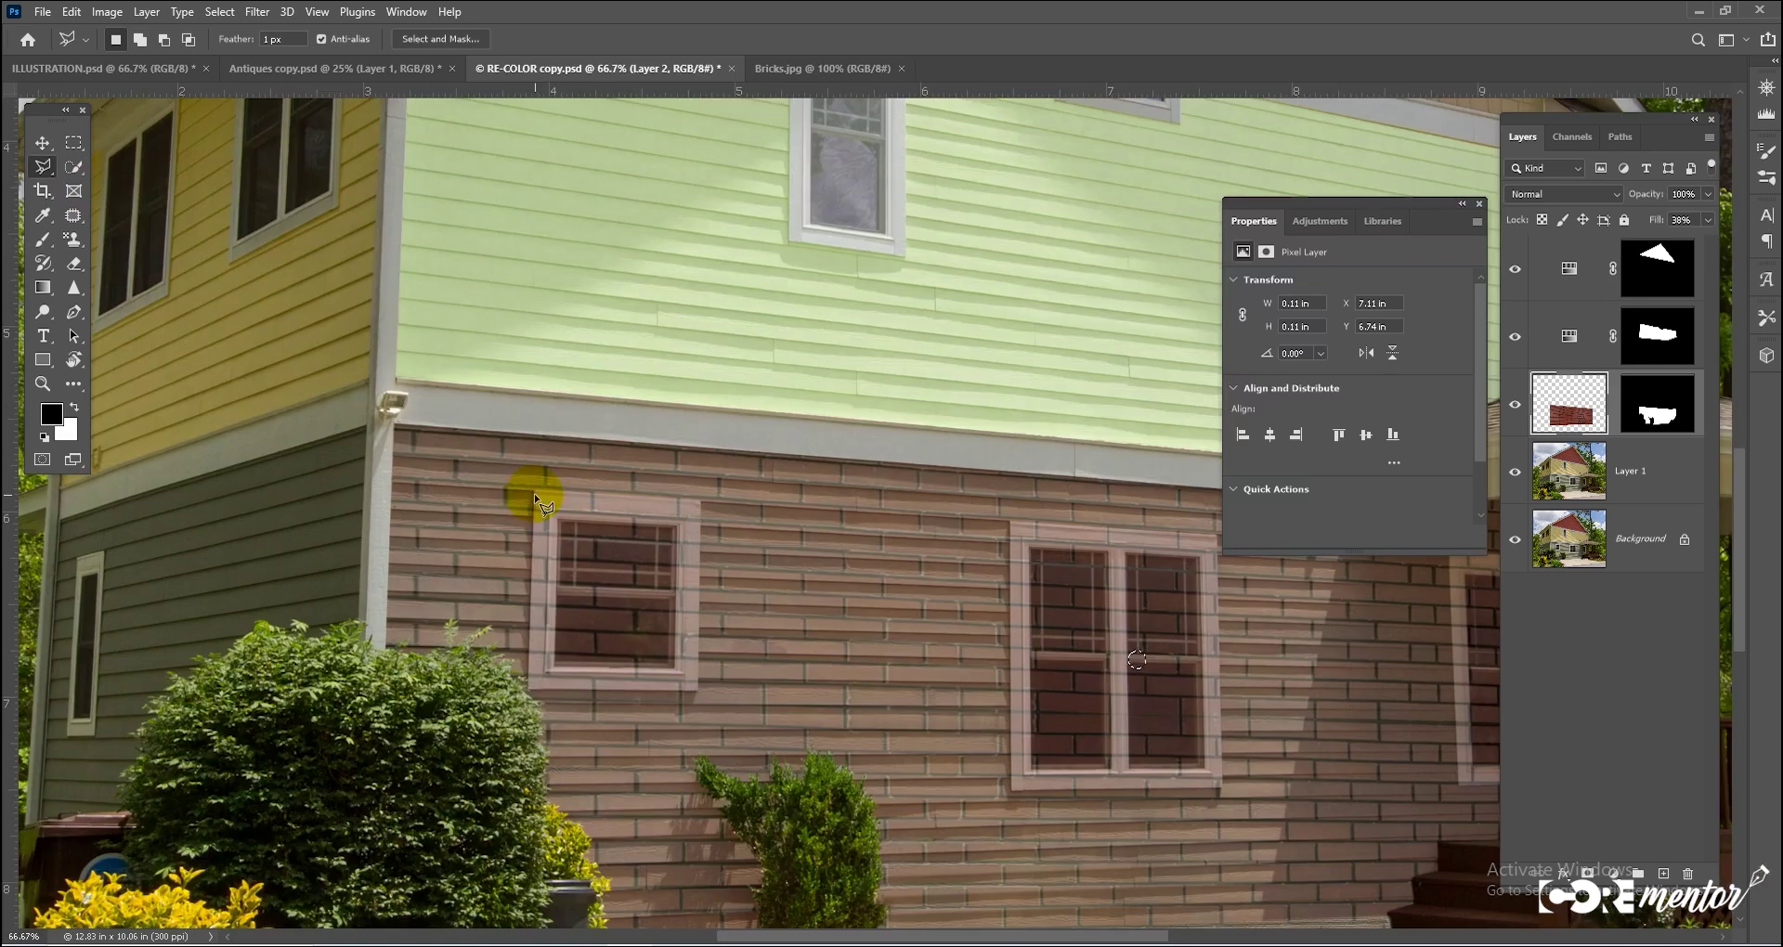
click(536, 493)
click(702, 502)
click(699, 691)
click(530, 689)
click(535, 494)
key(Delete)
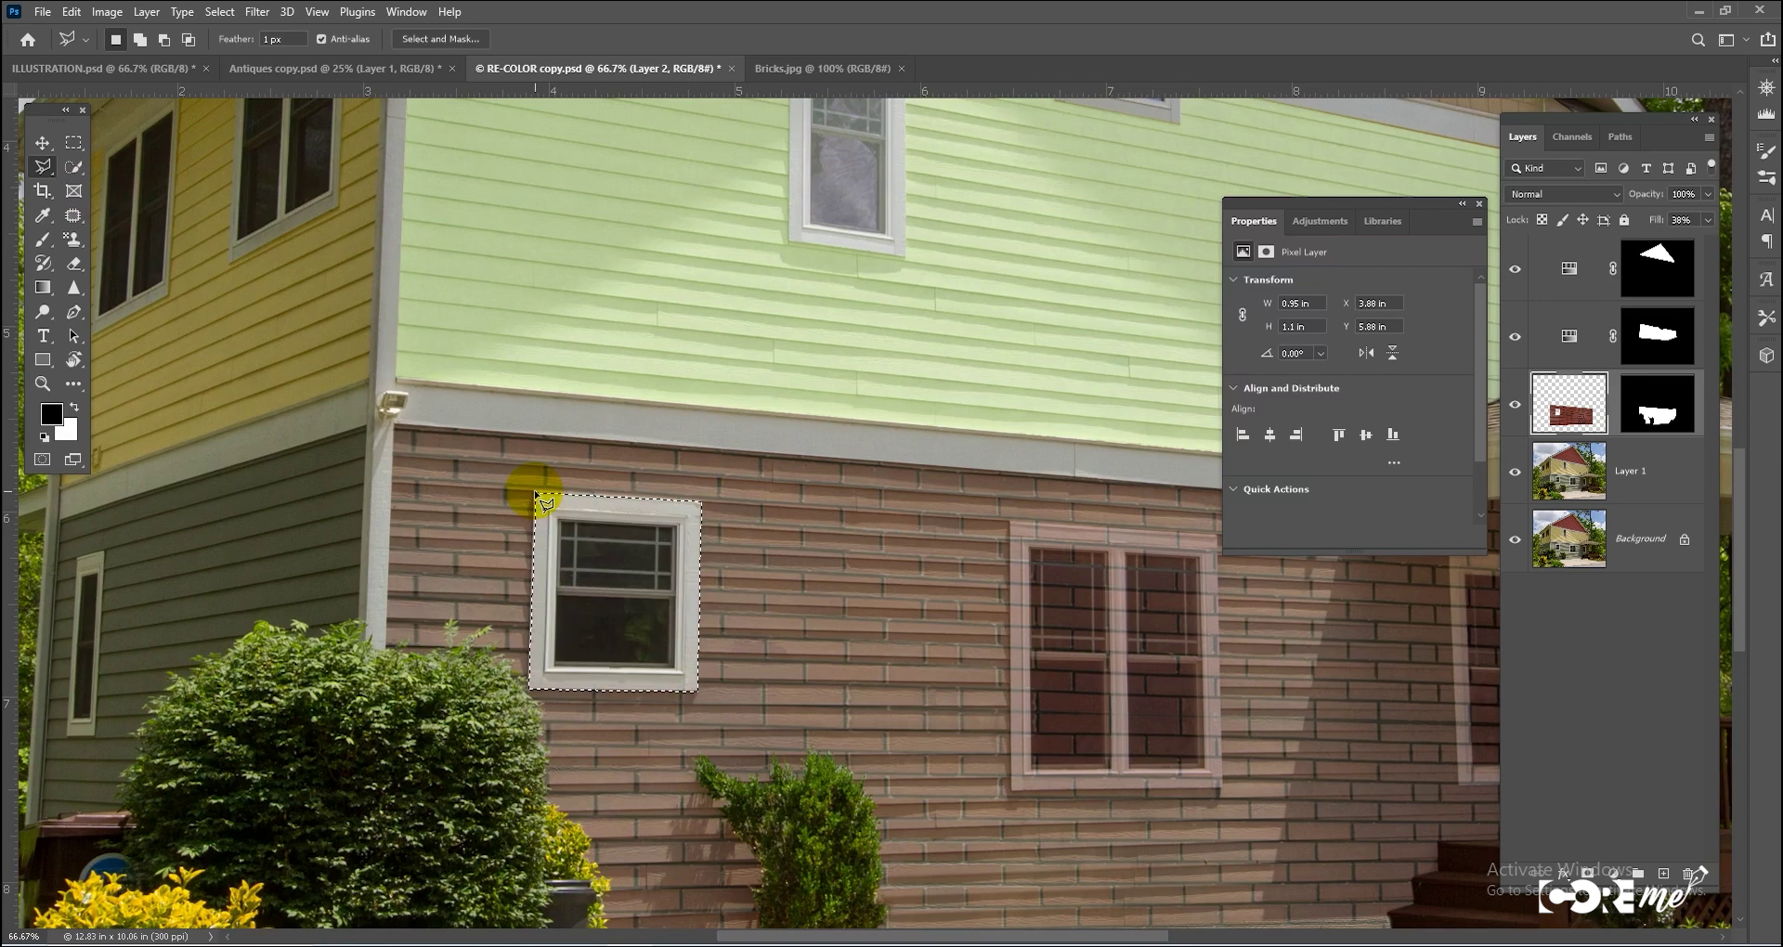
key(ctrl+d)
Outline the double window in the middle of the lower wall, delete the bricks covering it and deselect
click(1012, 525)
click(1220, 536)
click(1221, 786)
click(1012, 792)
click(1013, 526)
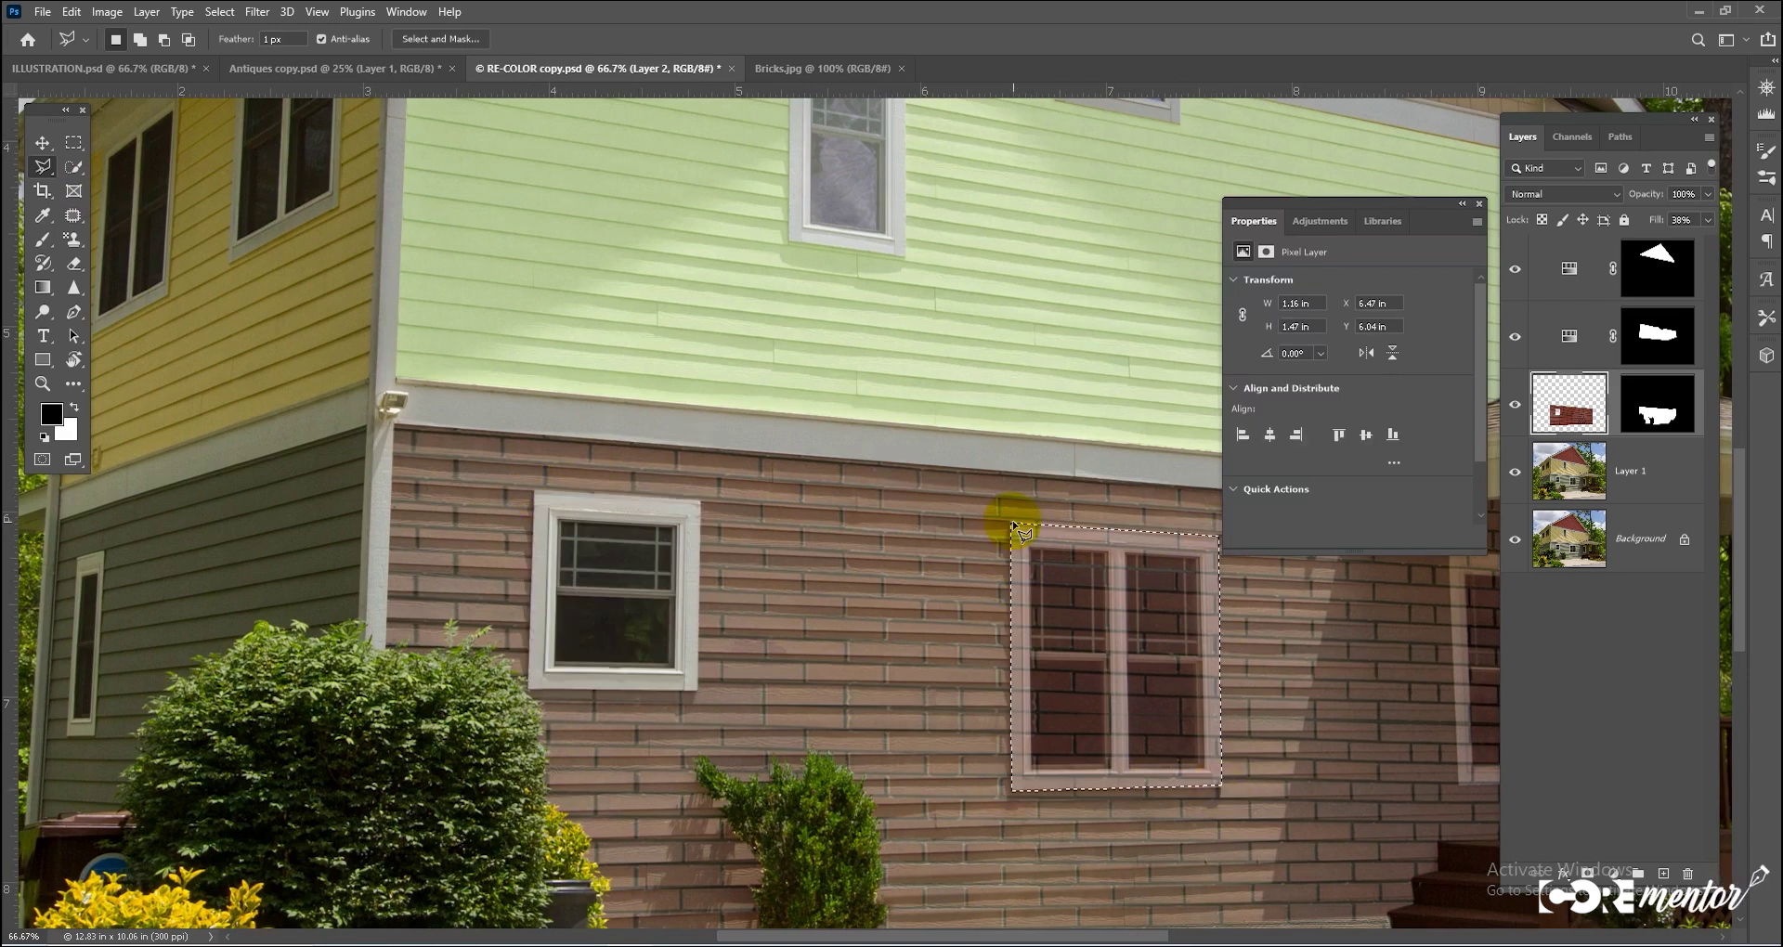
key(Delete)
key(ctrl+d)
Outline the narrow lower window beside the porch, delete the bricks covering it and deselect
drag(1013, 525, 491, 463)
click(930, 491)
click(1019, 496)
click(1027, 721)
click(941, 722)
click(930, 492)
key(Delete)
key(ctrl+d)
Restore the brick layer's fill to 100% and switch to the Move tool
click(1709, 222)
drag(1681, 245, 1714, 246)
scroll(744, 602, down, 2)
drag(744, 602, 887, 629)
scroll(887, 629, down, 1)
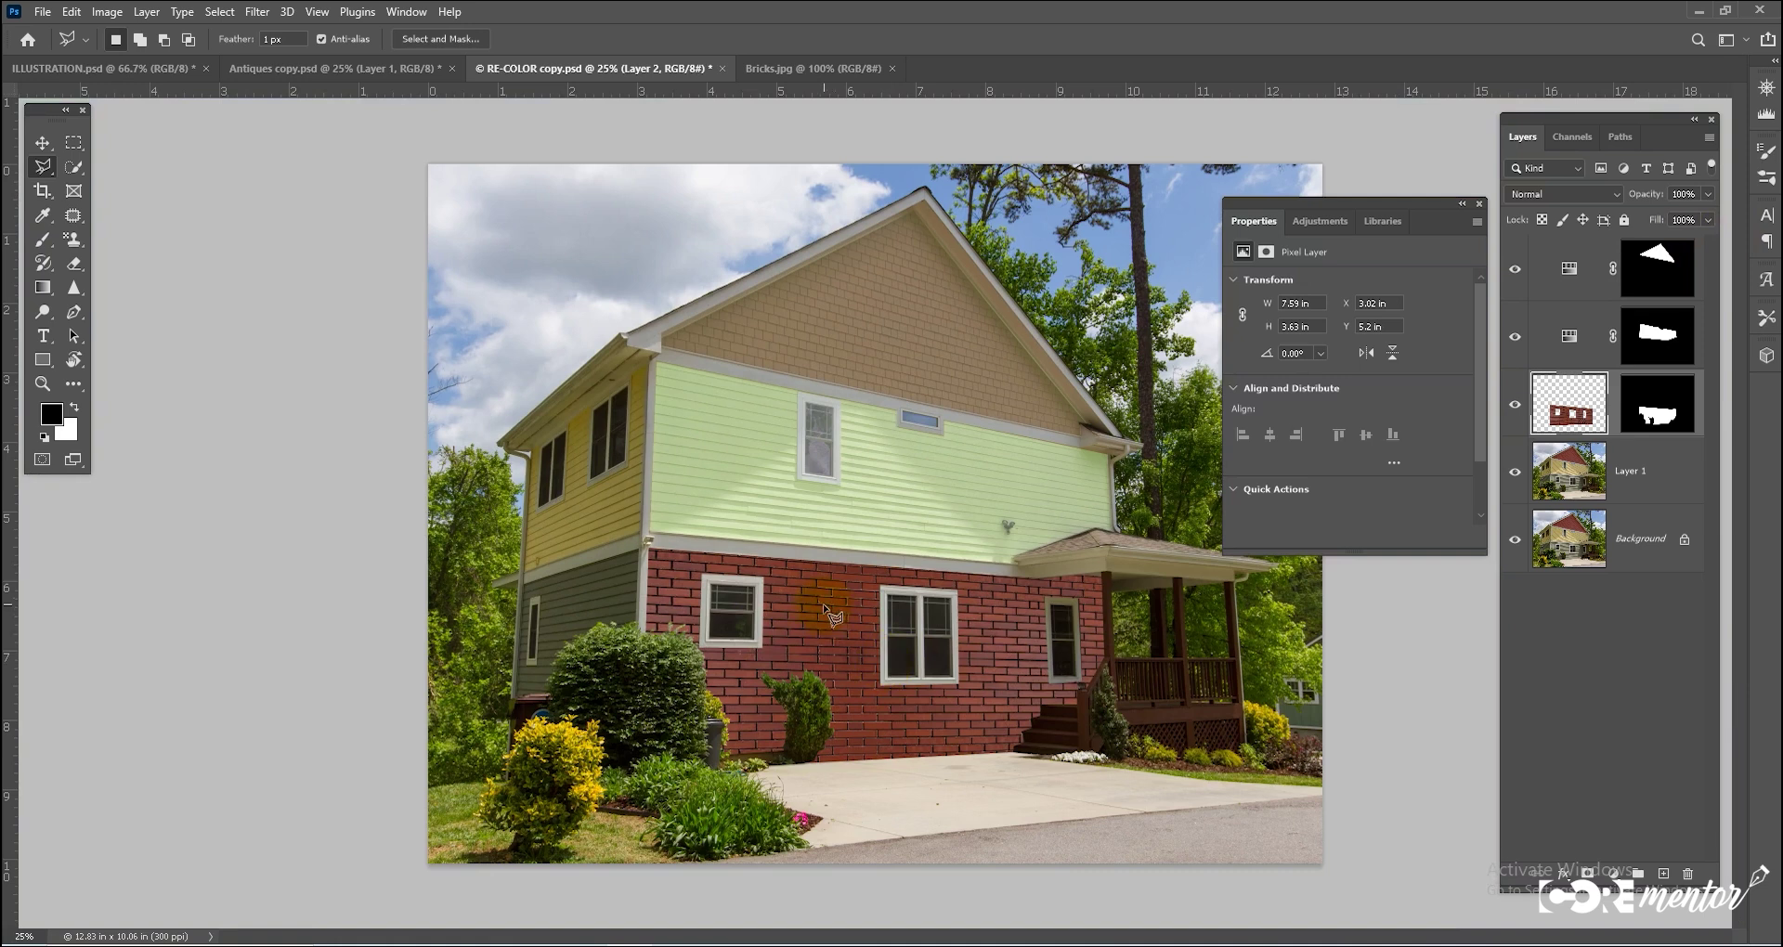
click(41, 143)
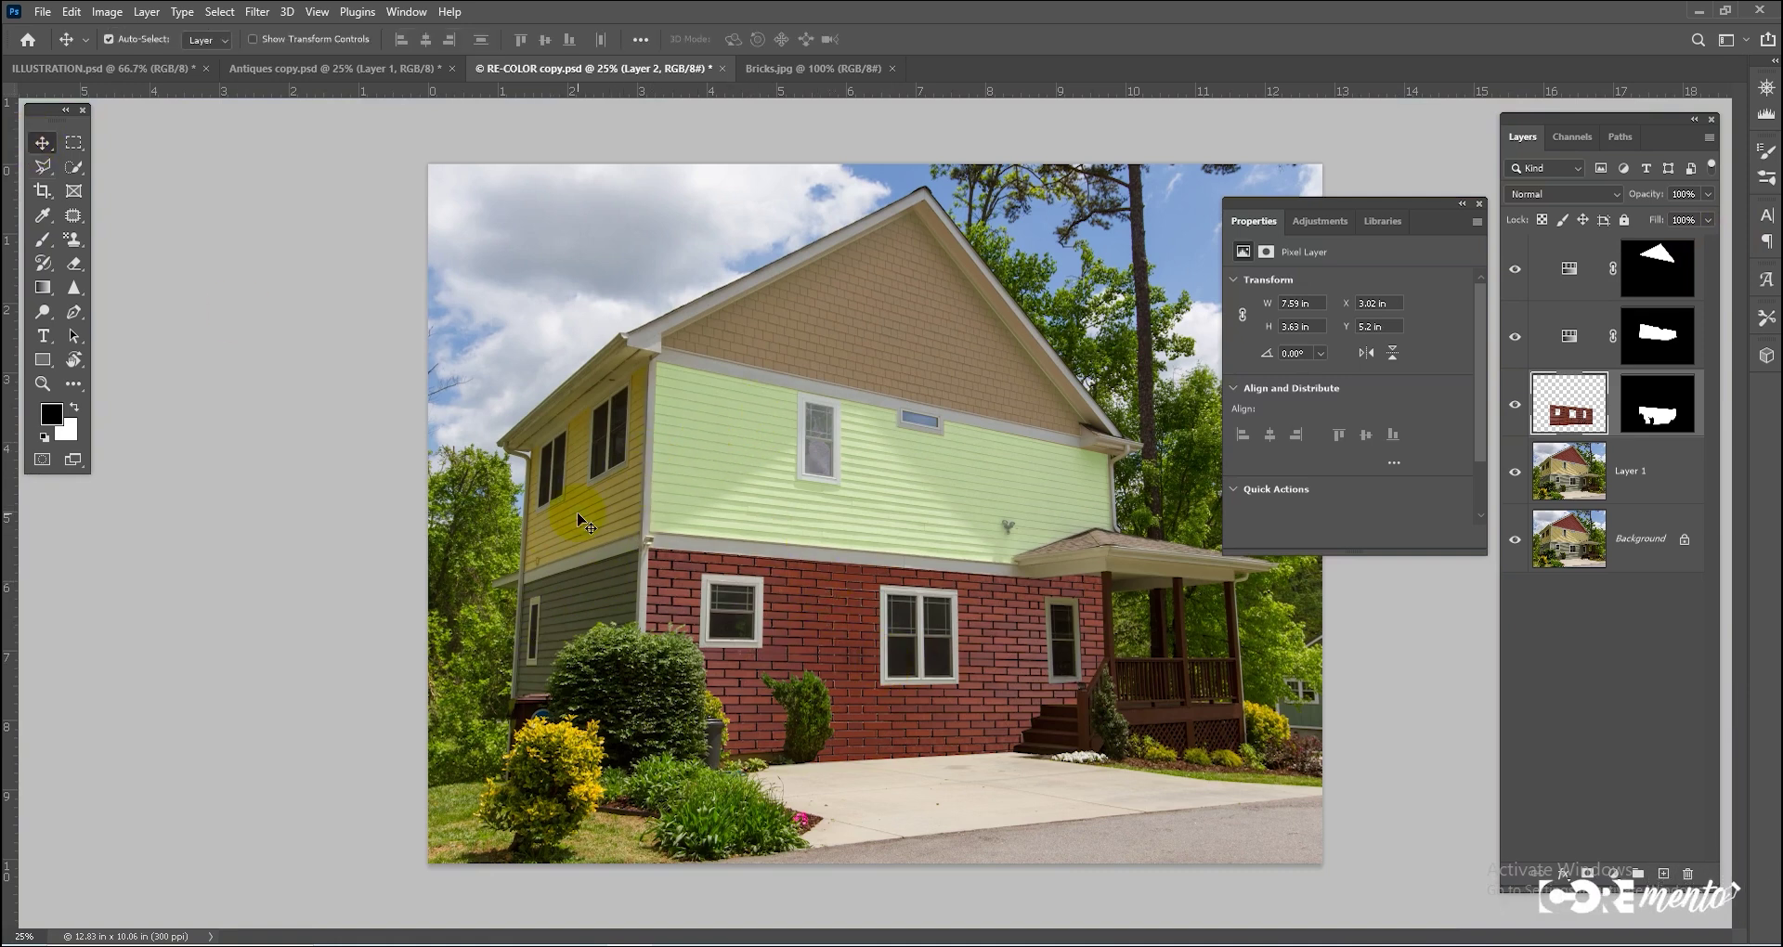
scroll(837, 630, down, 2)
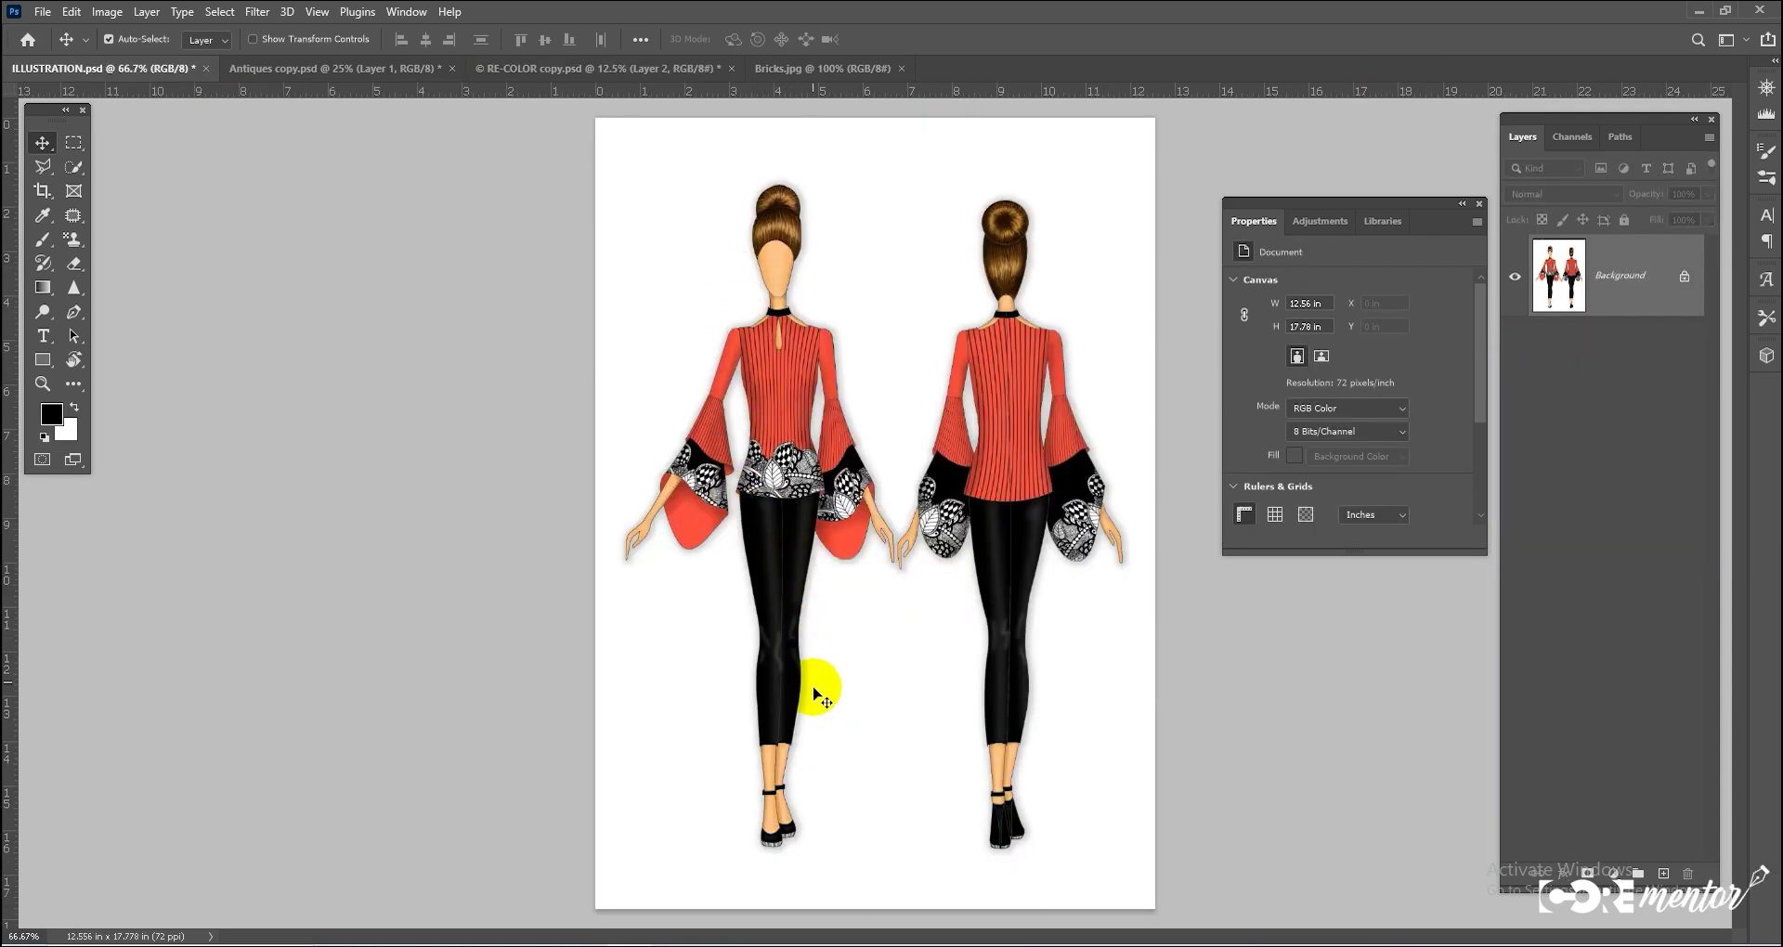
In ILLUSTRATION.psd, load the saved TOP red channel as a new selection of the front figure's blouse
scroll(778, 483, up, 2)
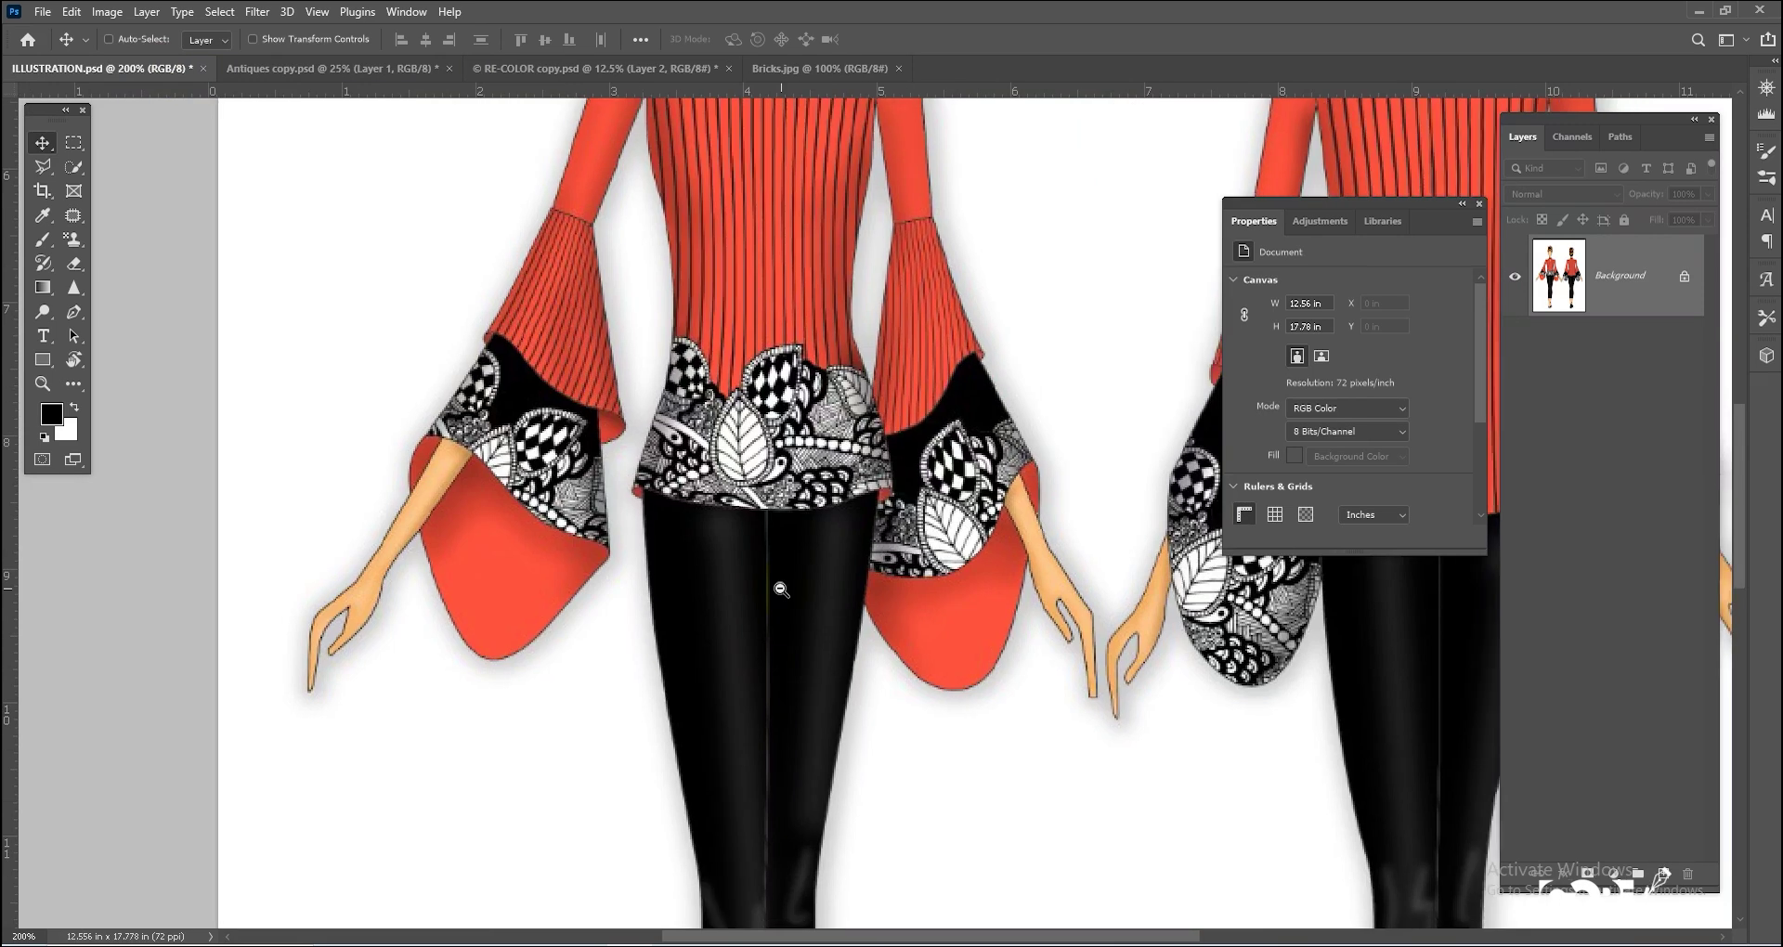
scroll(777, 581, down, 1)
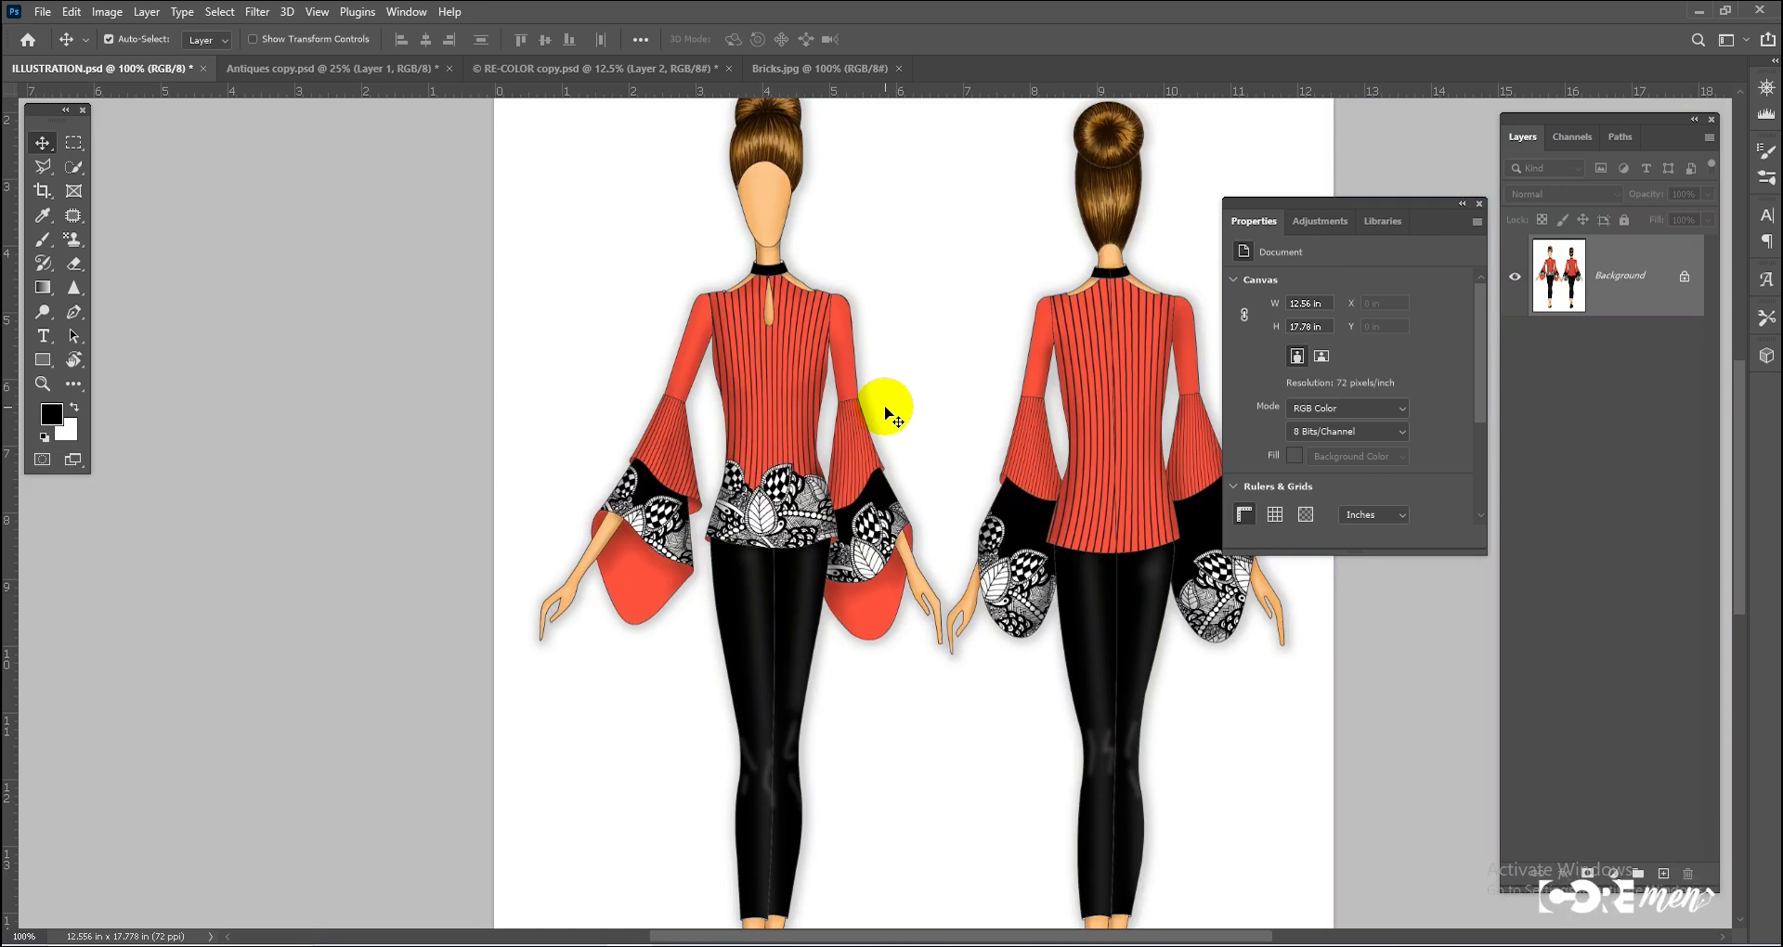
key(ctrl+minus)
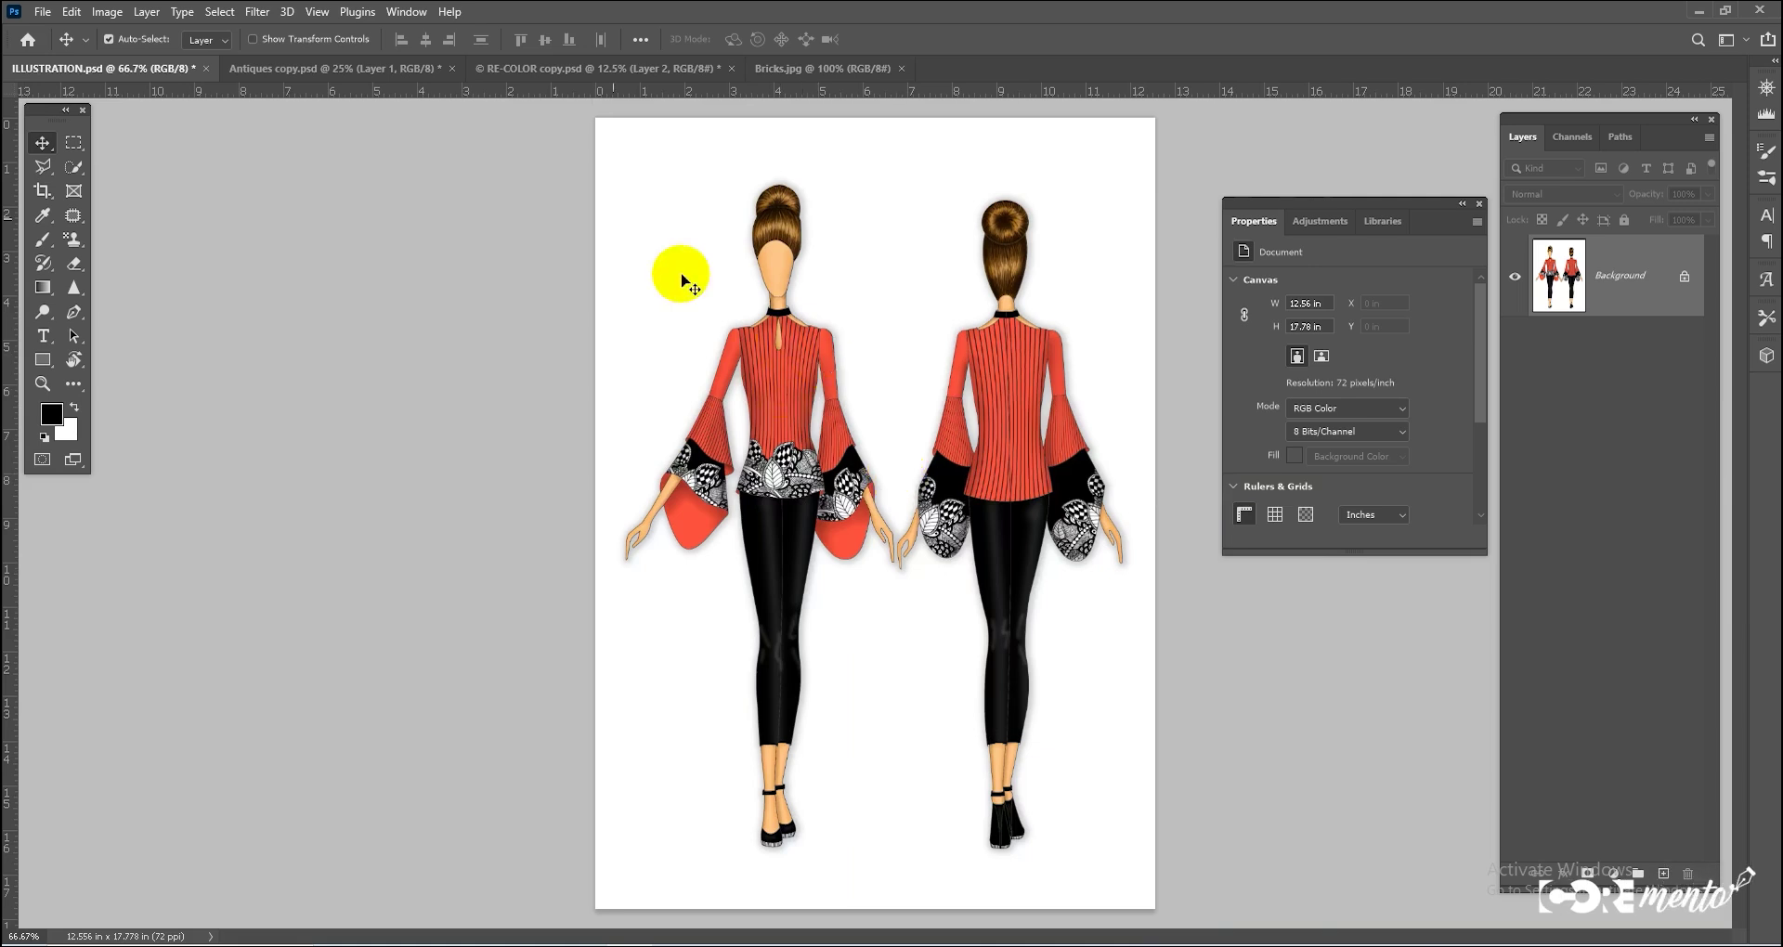
click(224, 19)
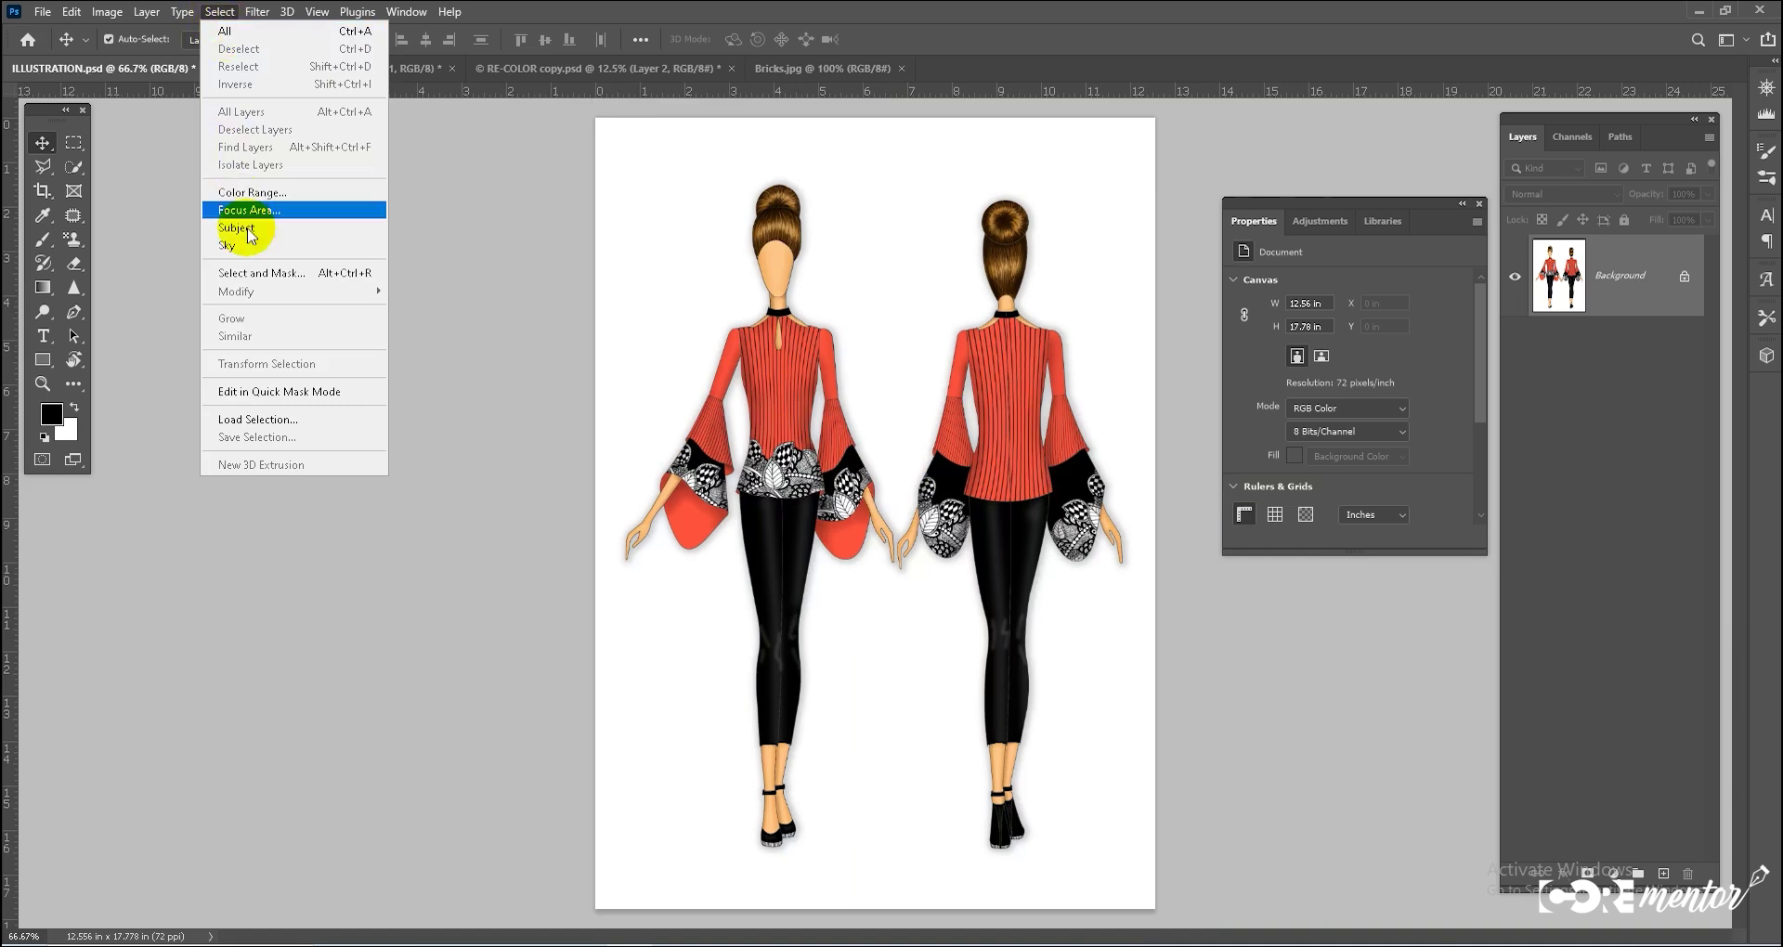
click(259, 427)
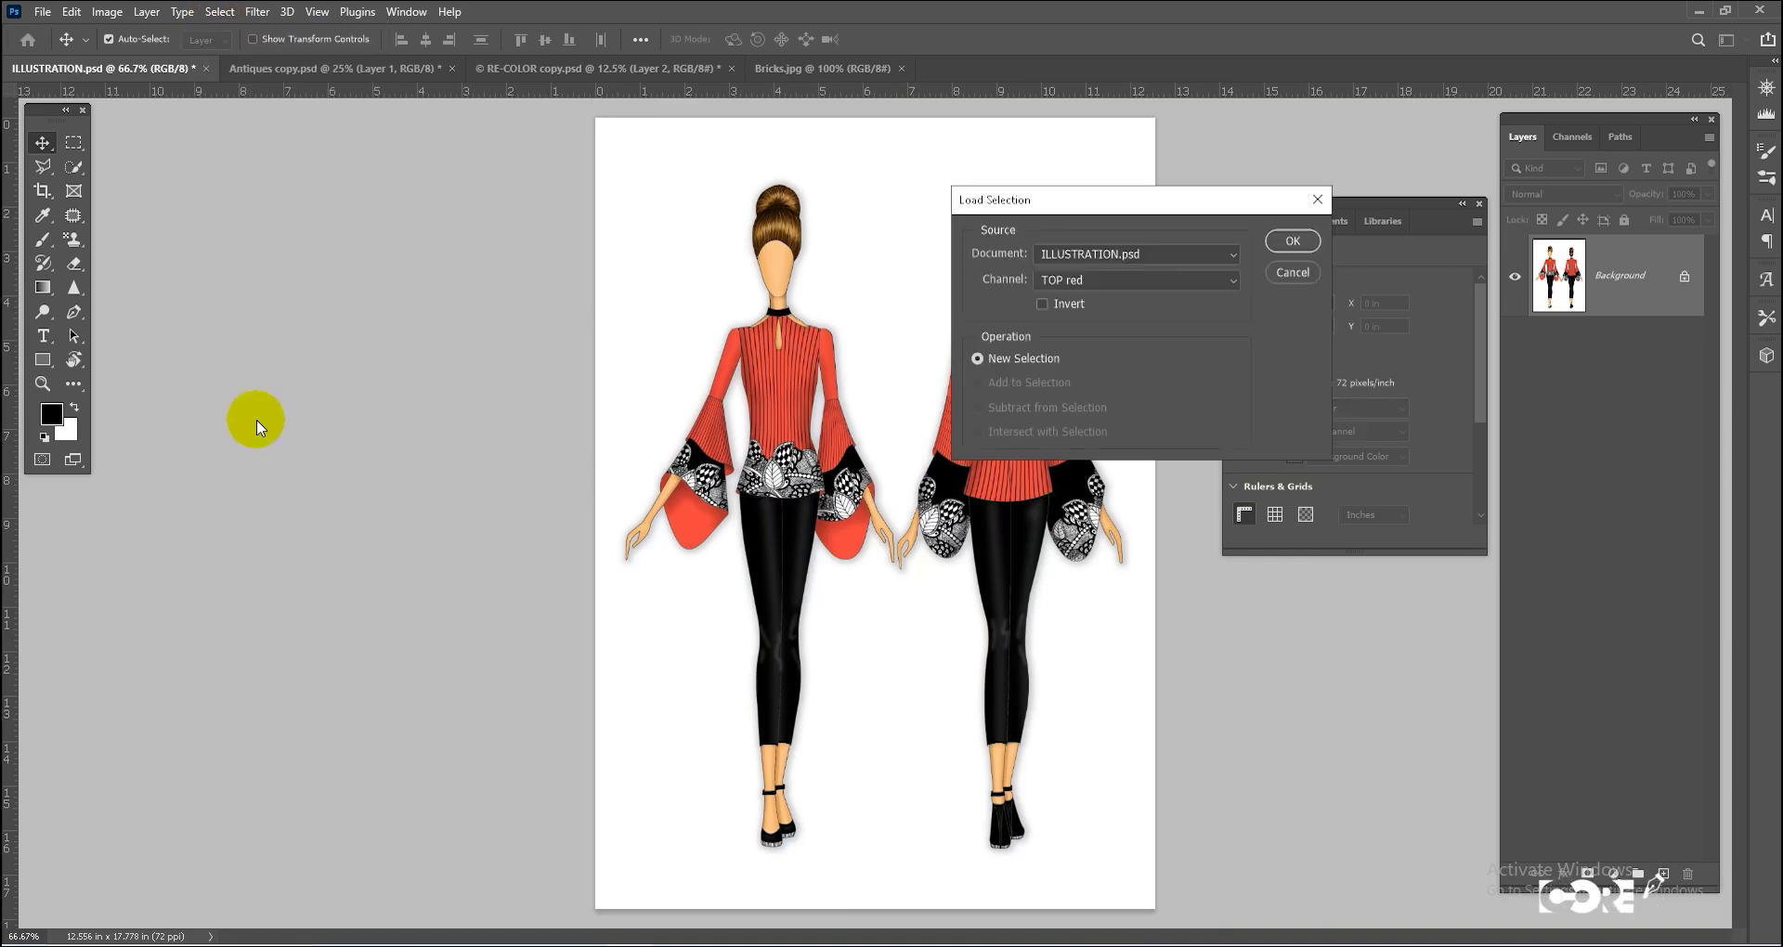
click(1139, 276)
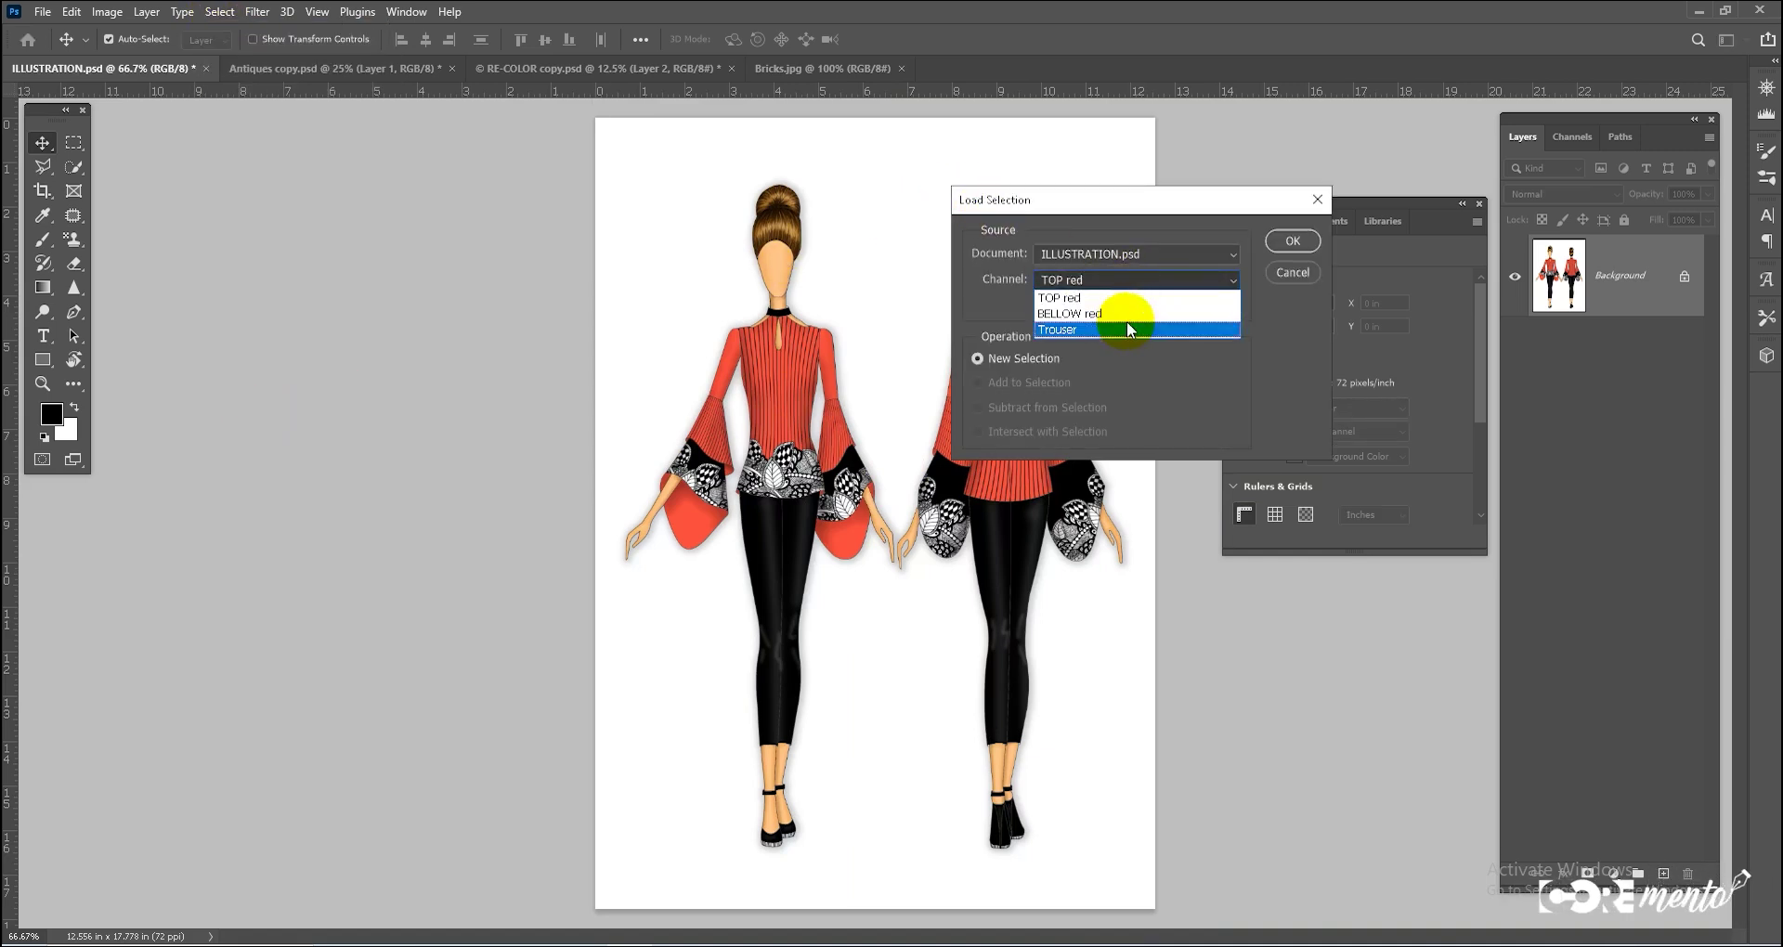
click(1127, 298)
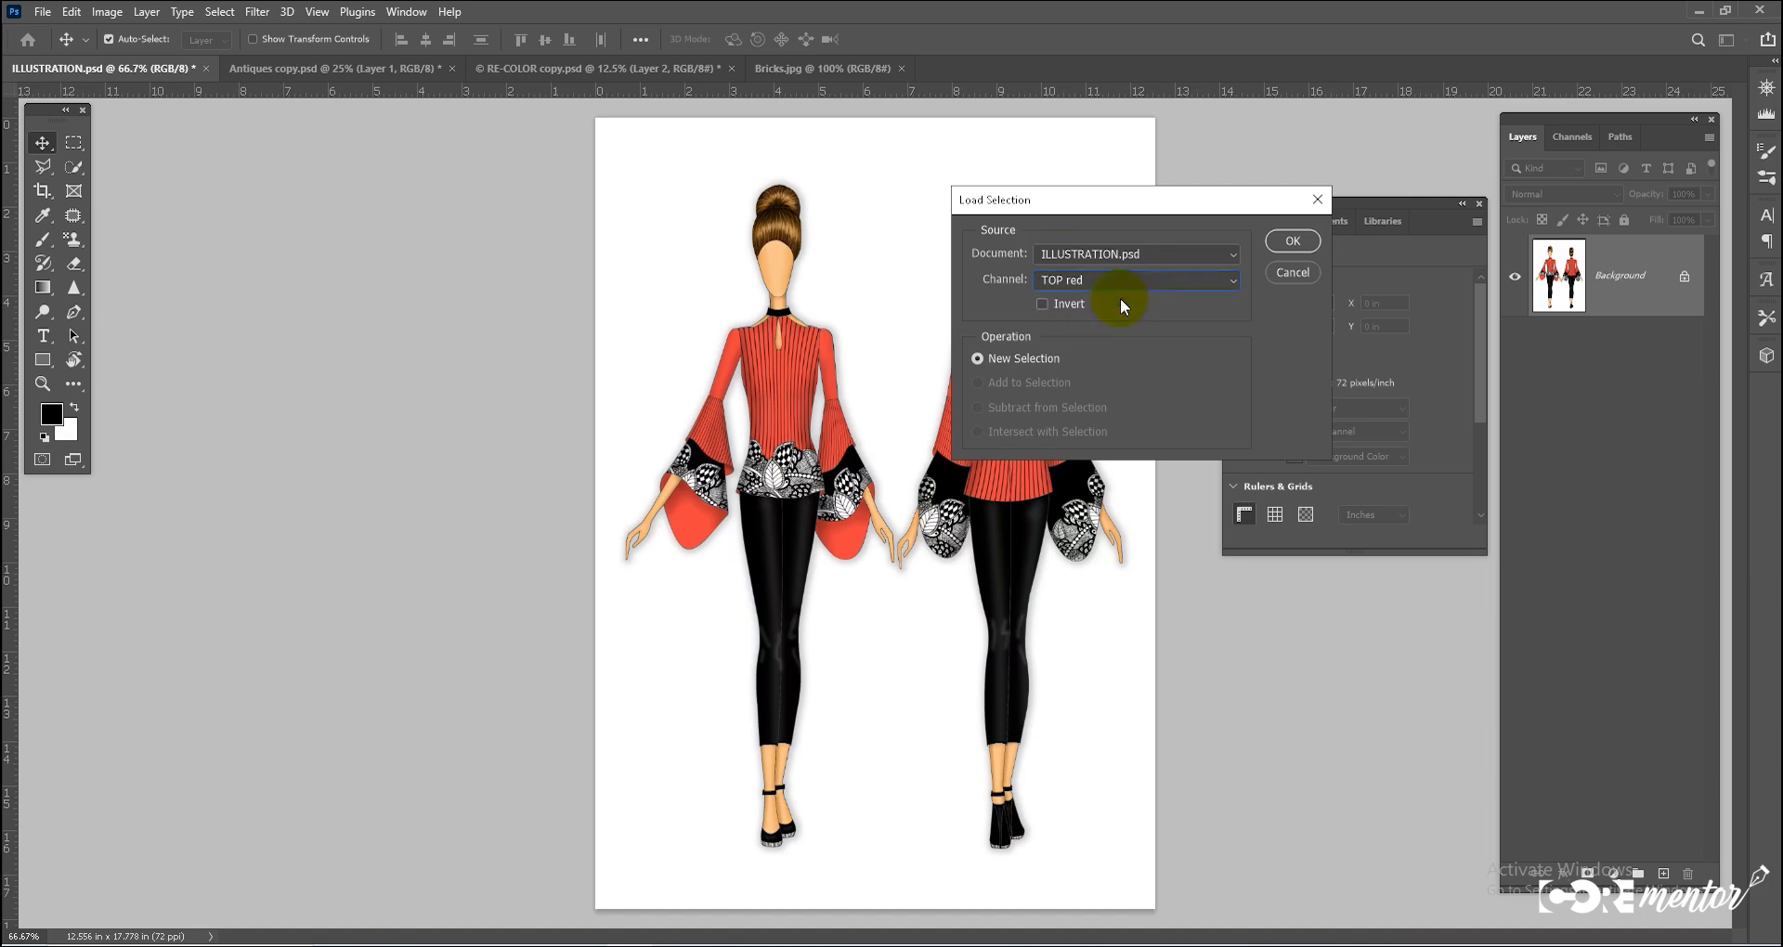
click(1291, 241)
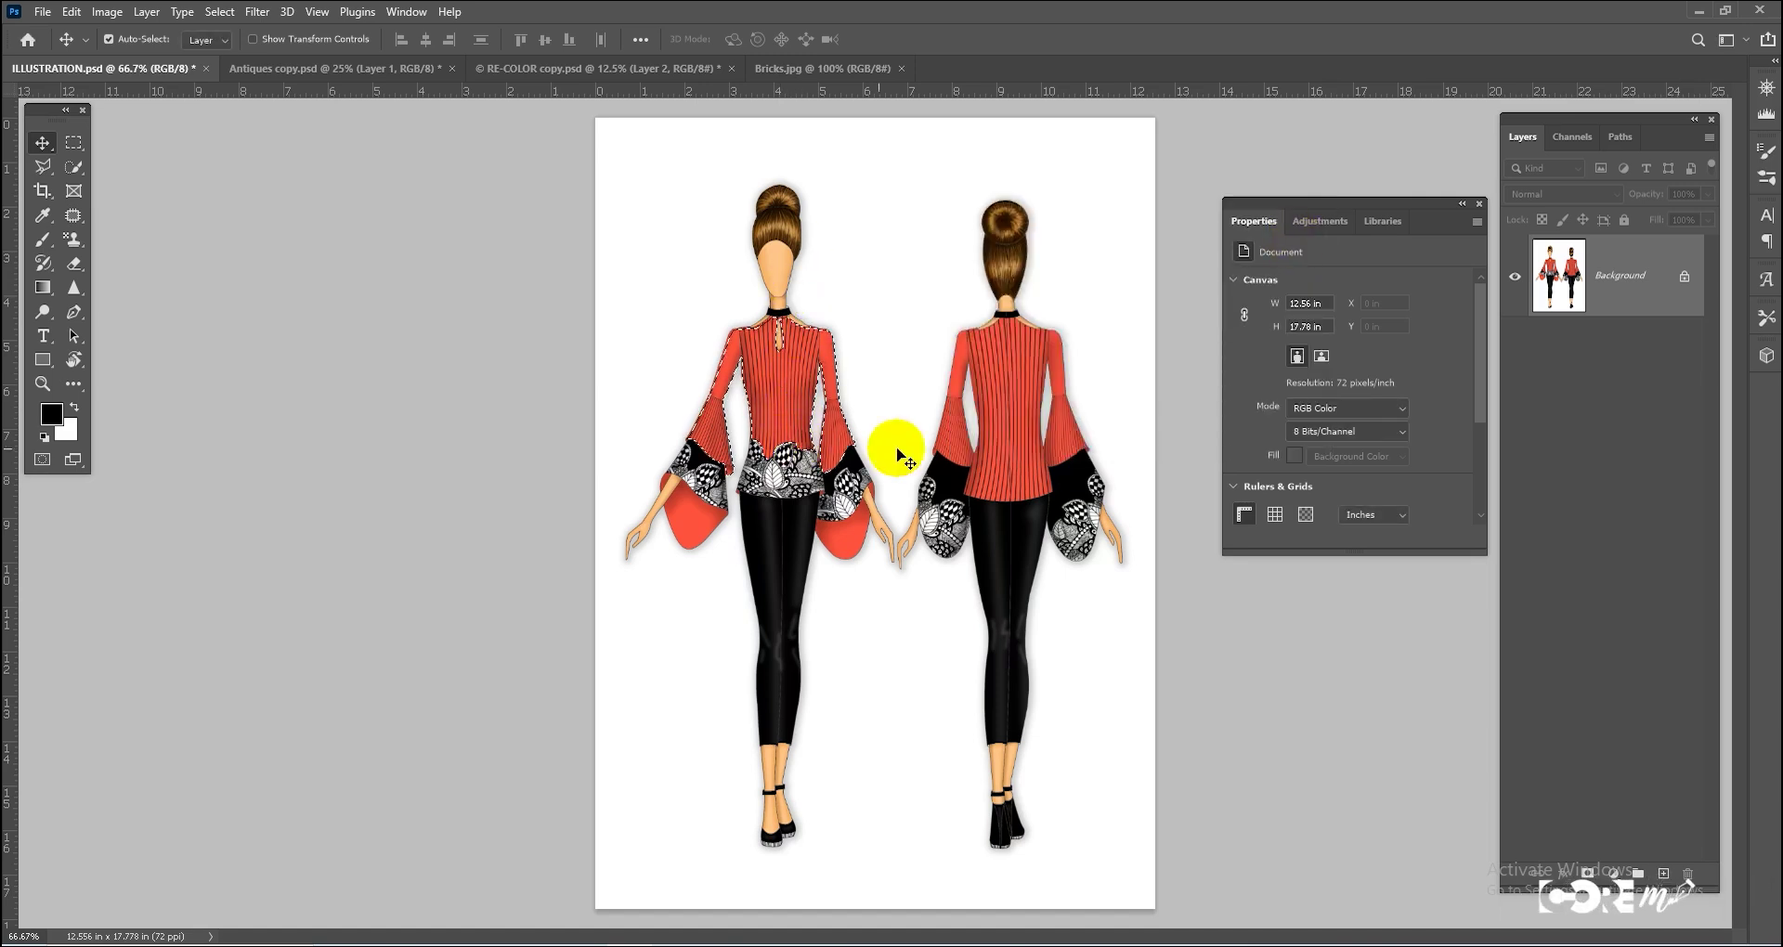
Add a Hue/Saturation adjustment layer to the selected blouse with hue +40, lightness -11 and increased saturation for a bright yellow
key(ctrl+d)
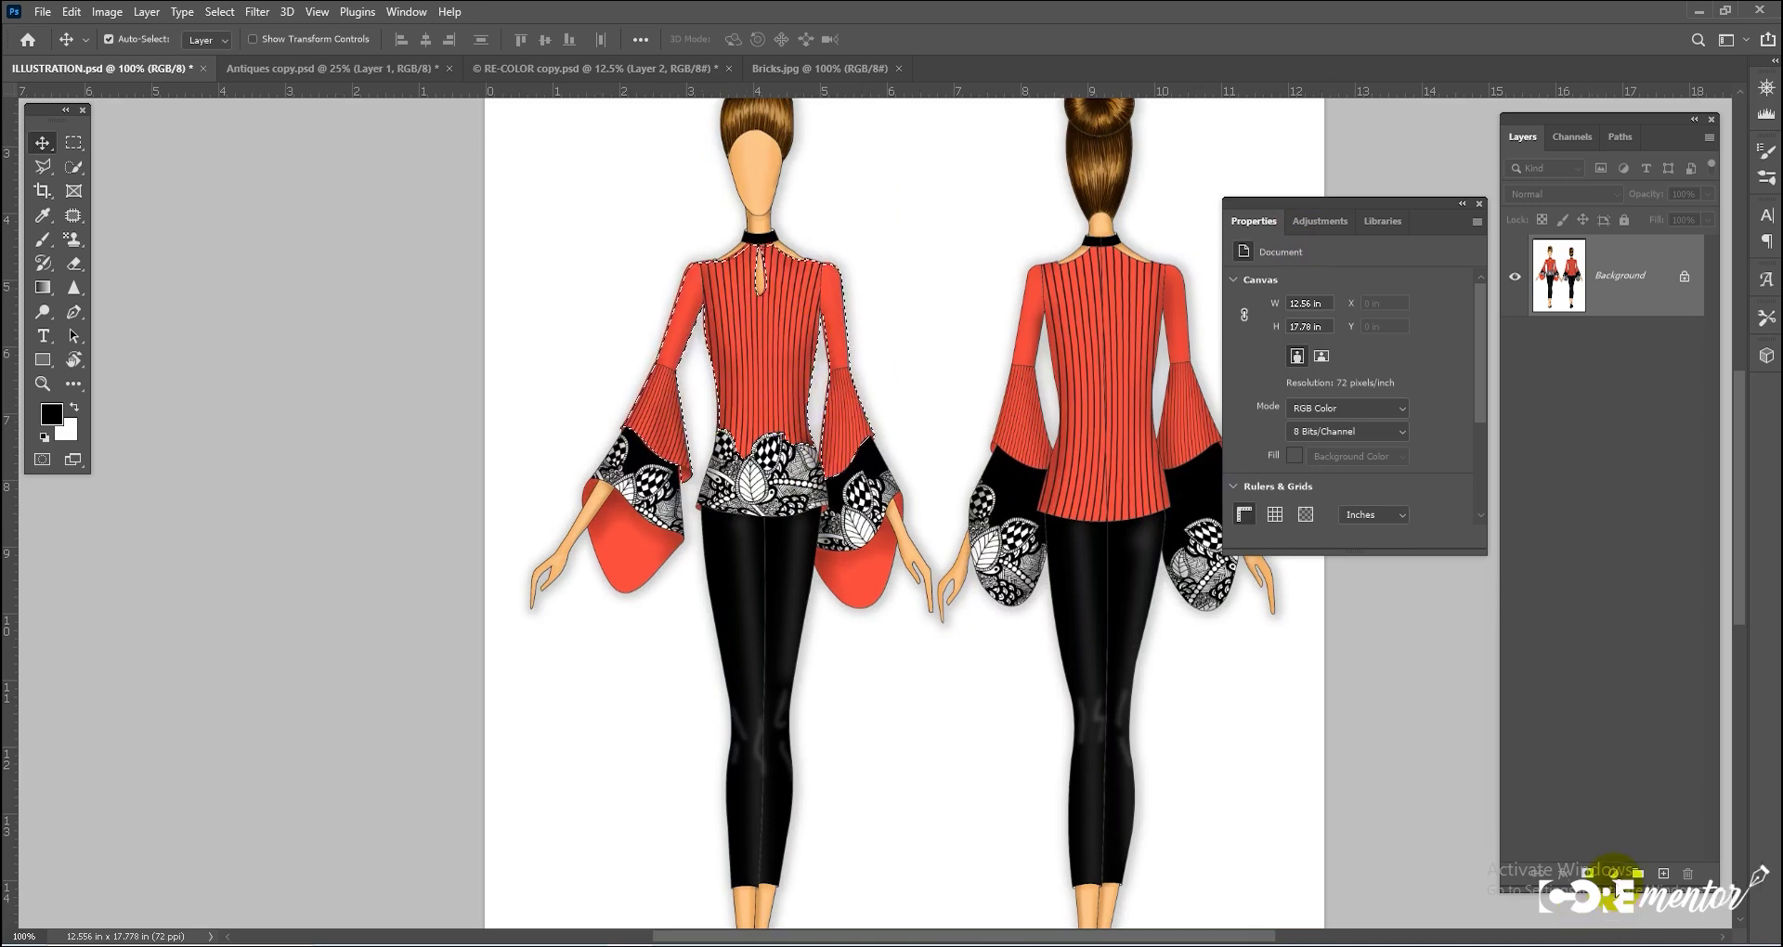
click(1614, 874)
click(1646, 707)
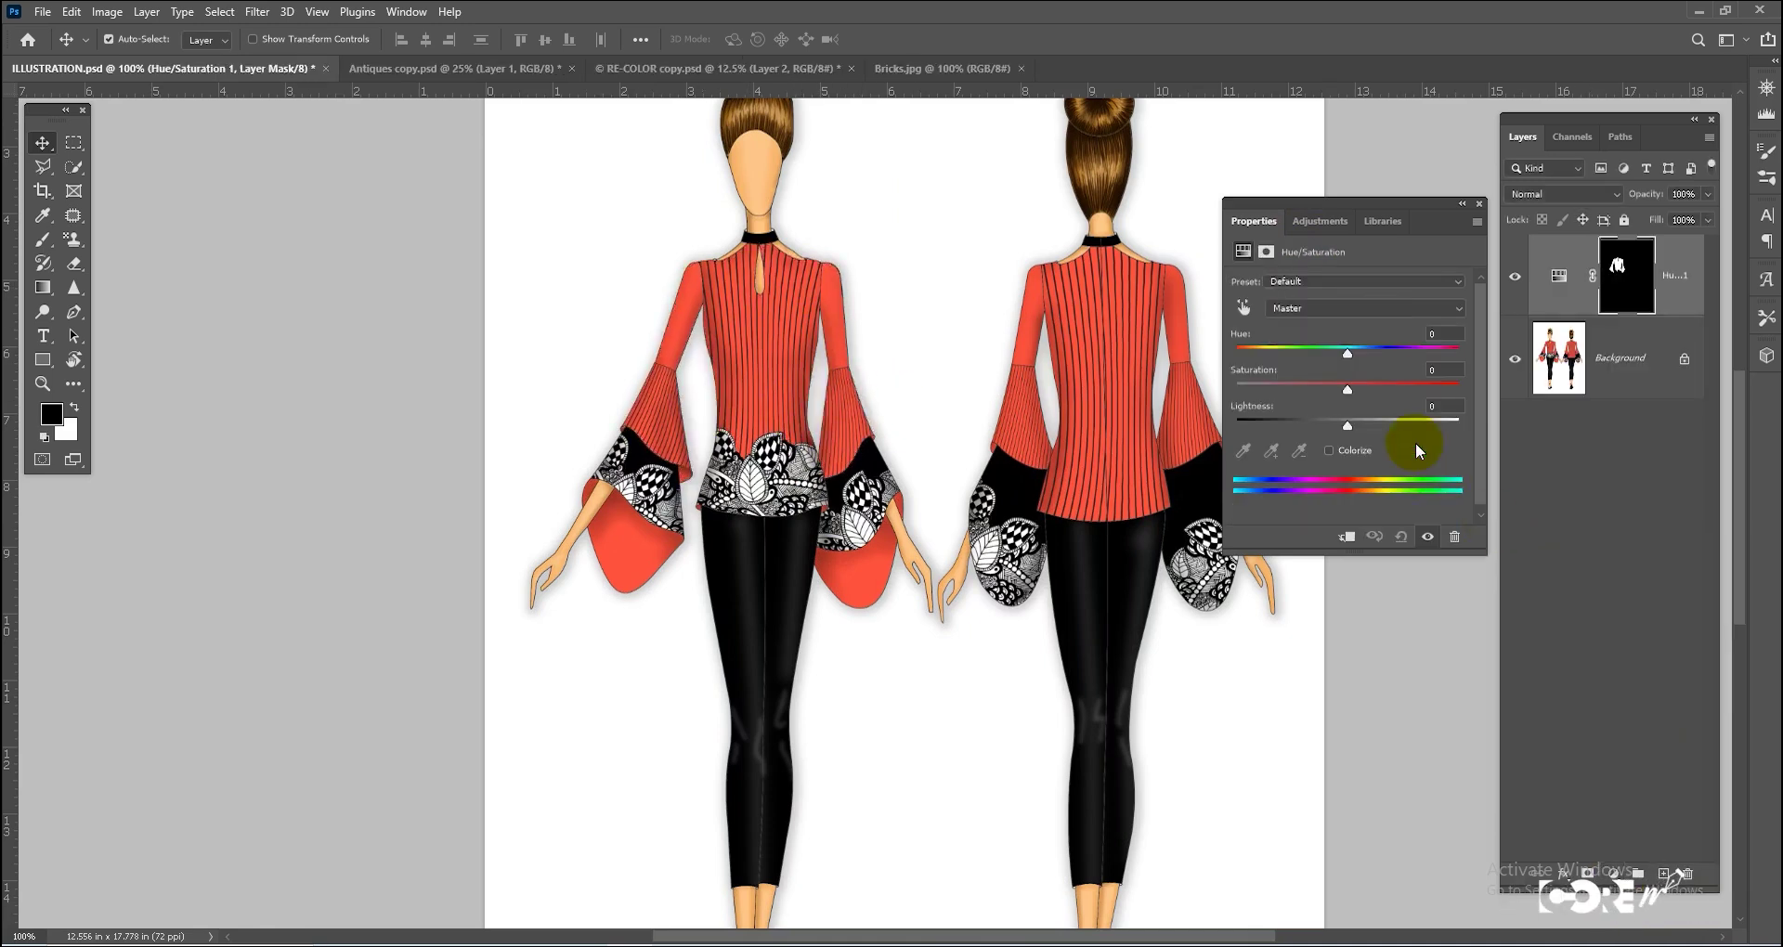
drag(1346, 351, 1385, 349)
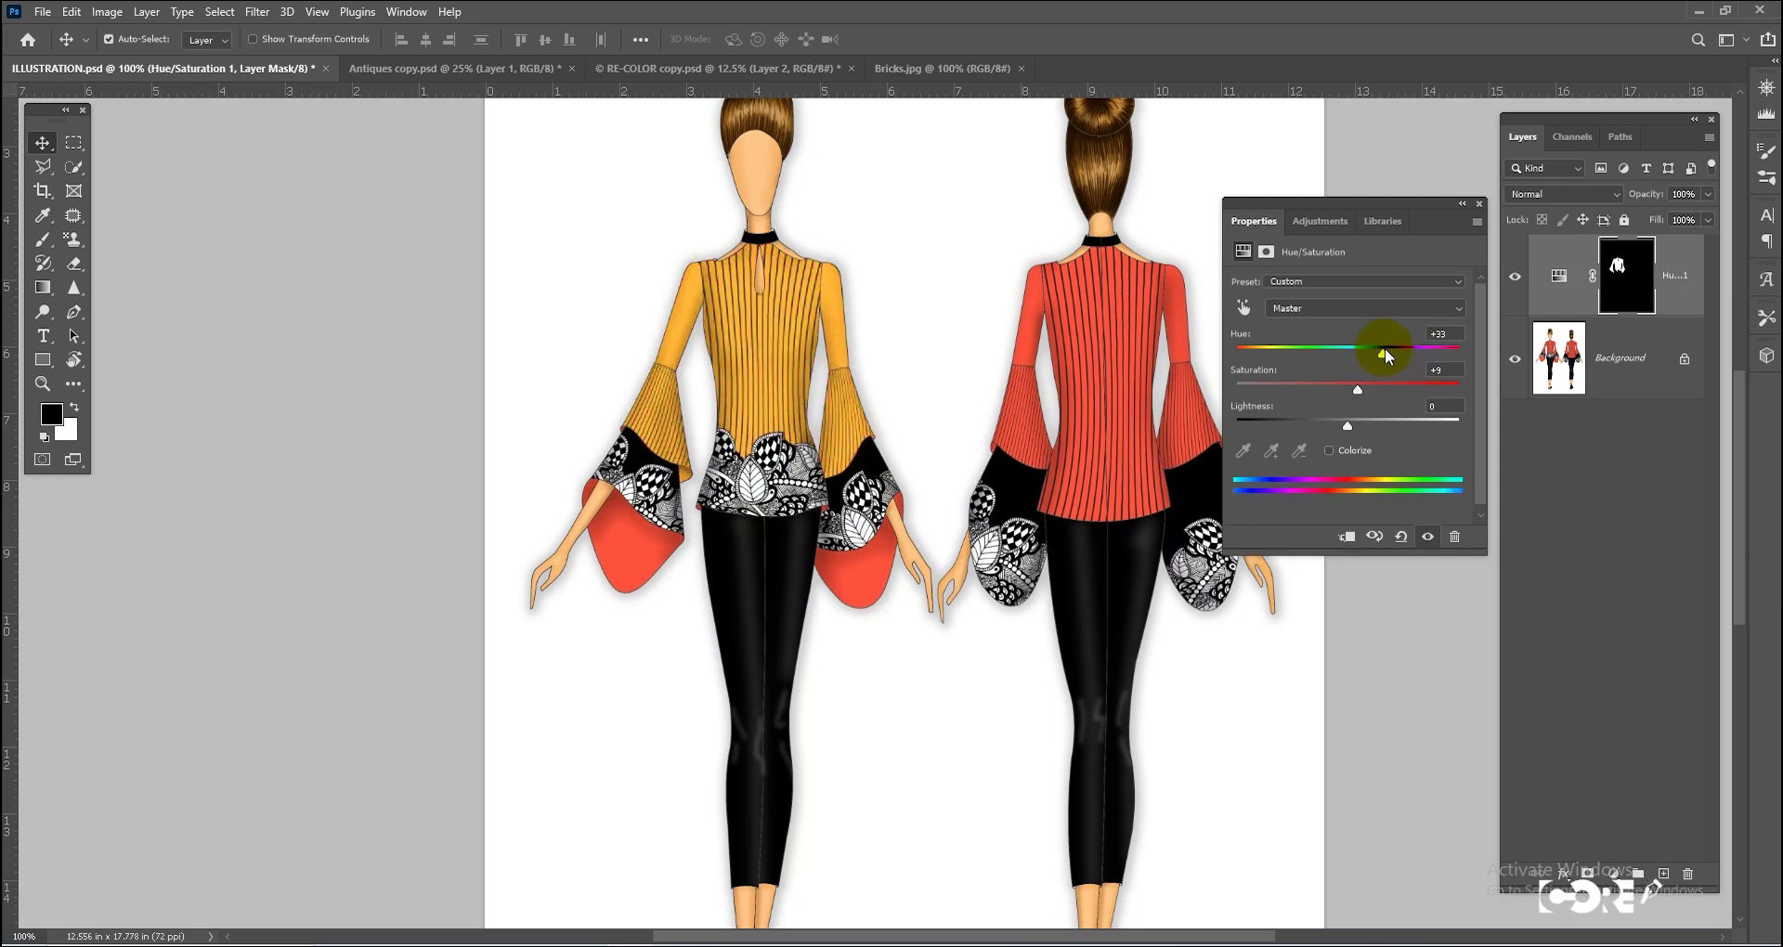
mouse_move(1350, 425)
mouse_down()
mouse_move(1391, 423)
mouse_move(1336, 425)
mouse_up()
drag(1387, 355, 1359, 395)
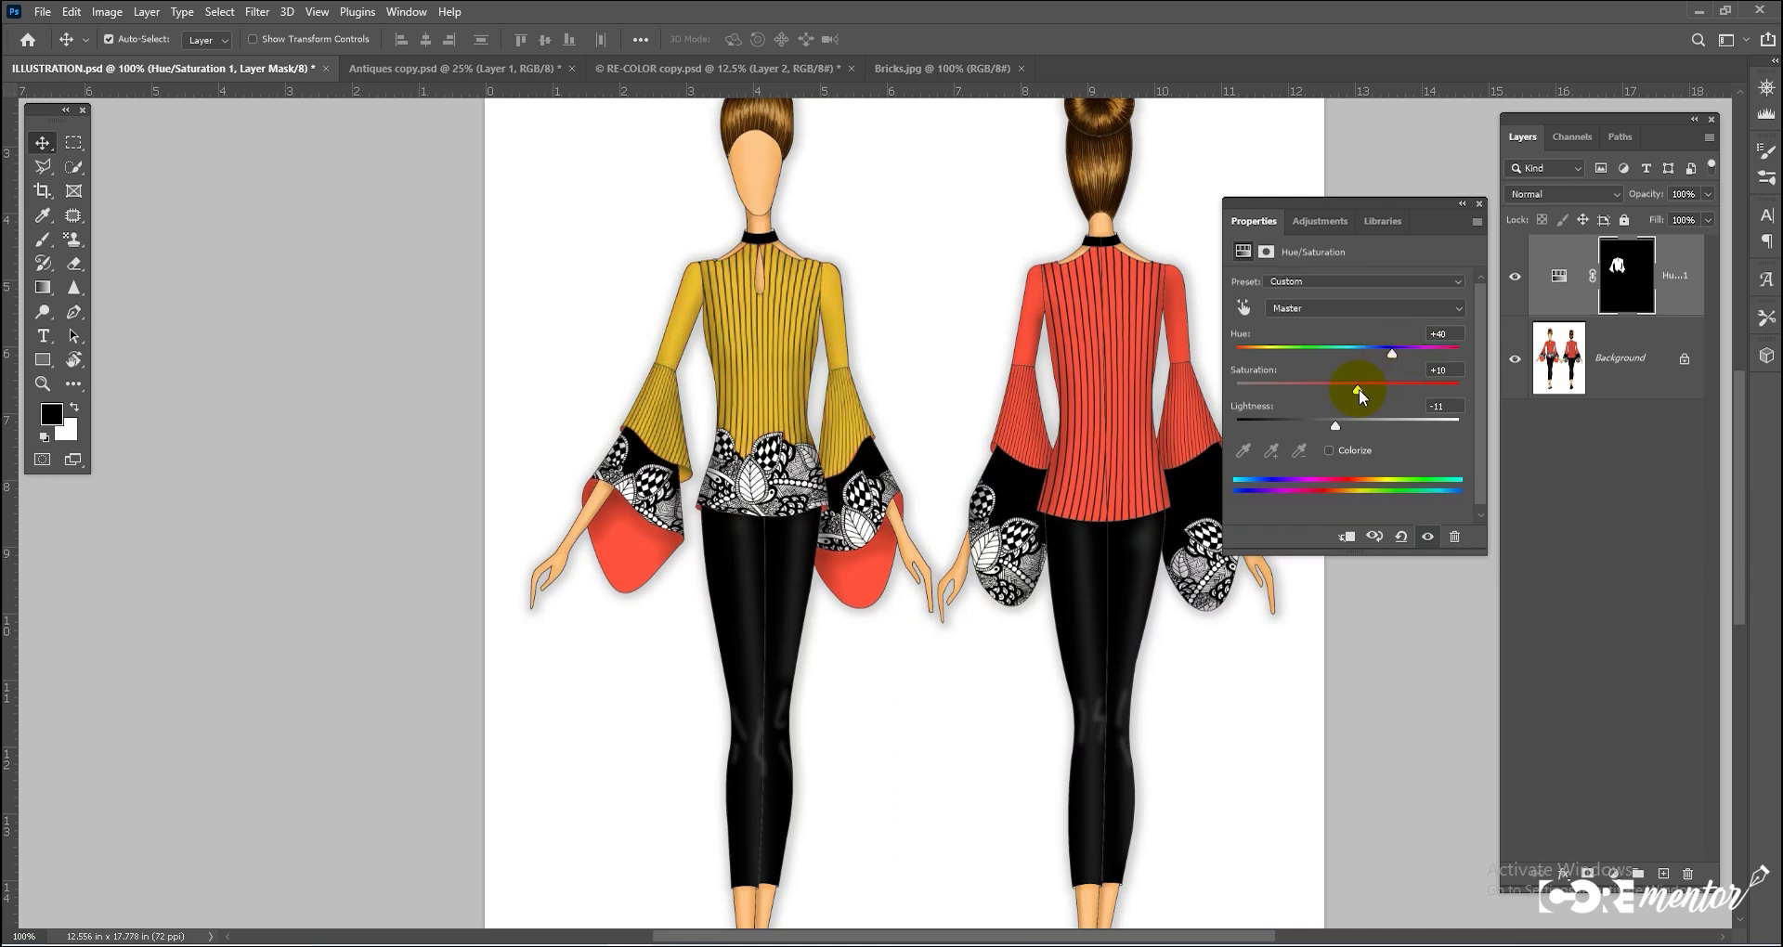
click(1355, 127)
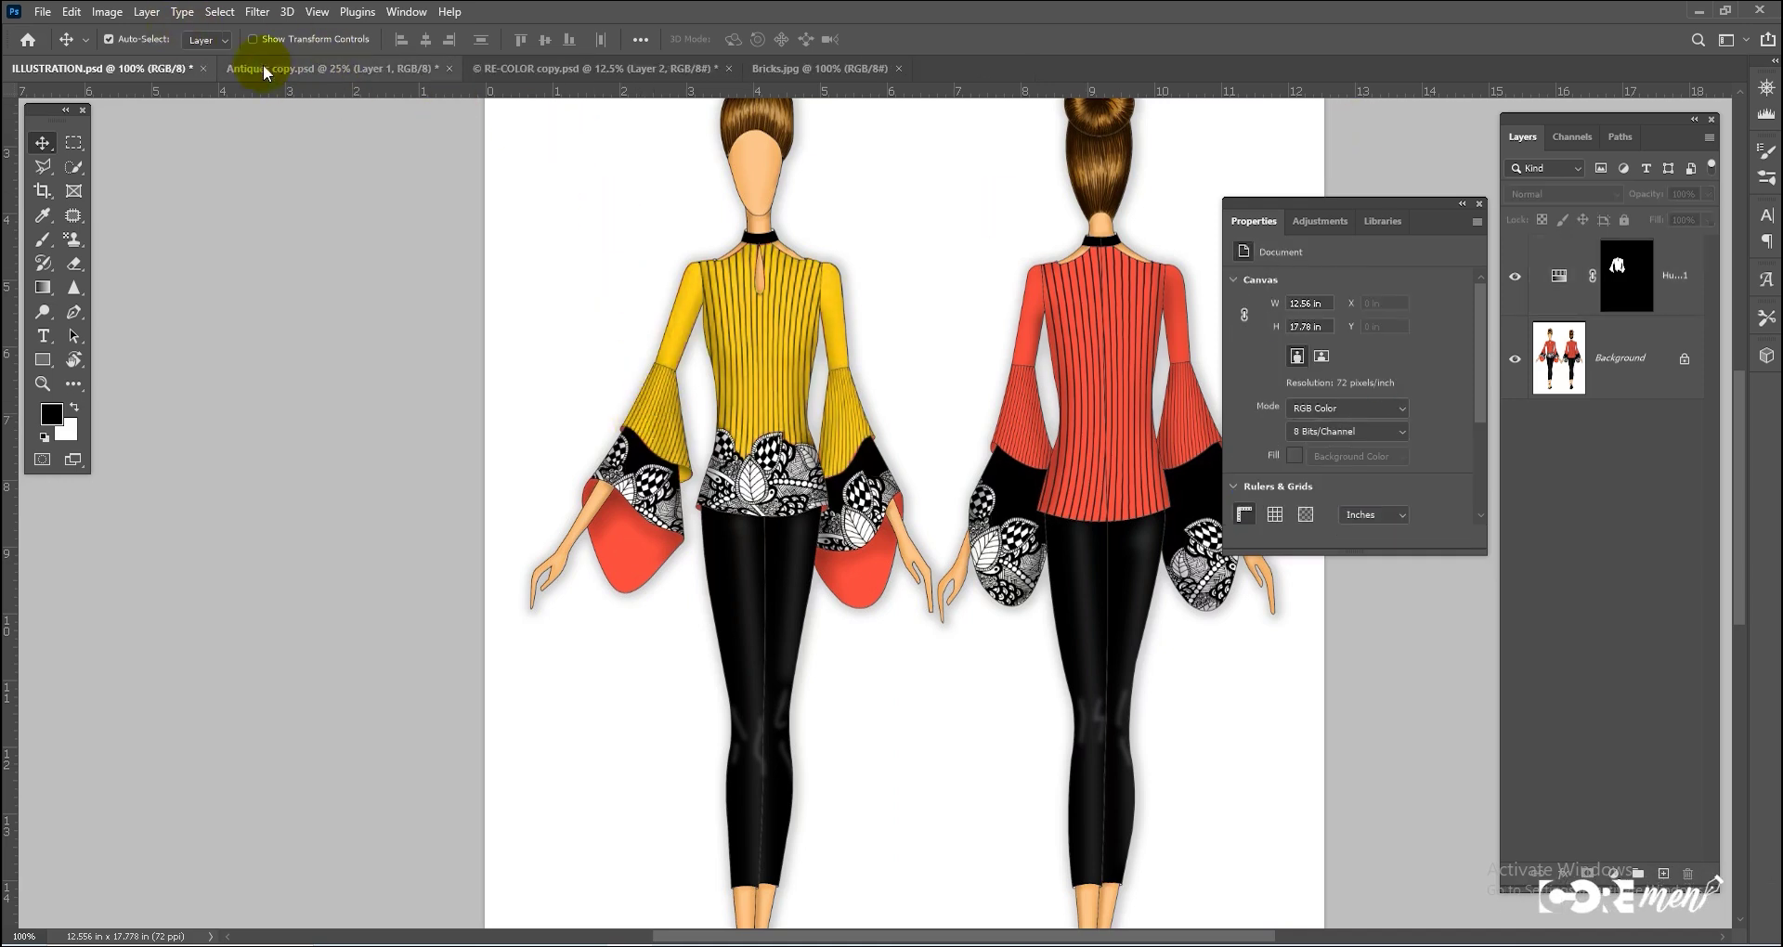
Load the saved Trouser channel as a new selection of the front figure's trousers
click(218, 13)
click(228, 415)
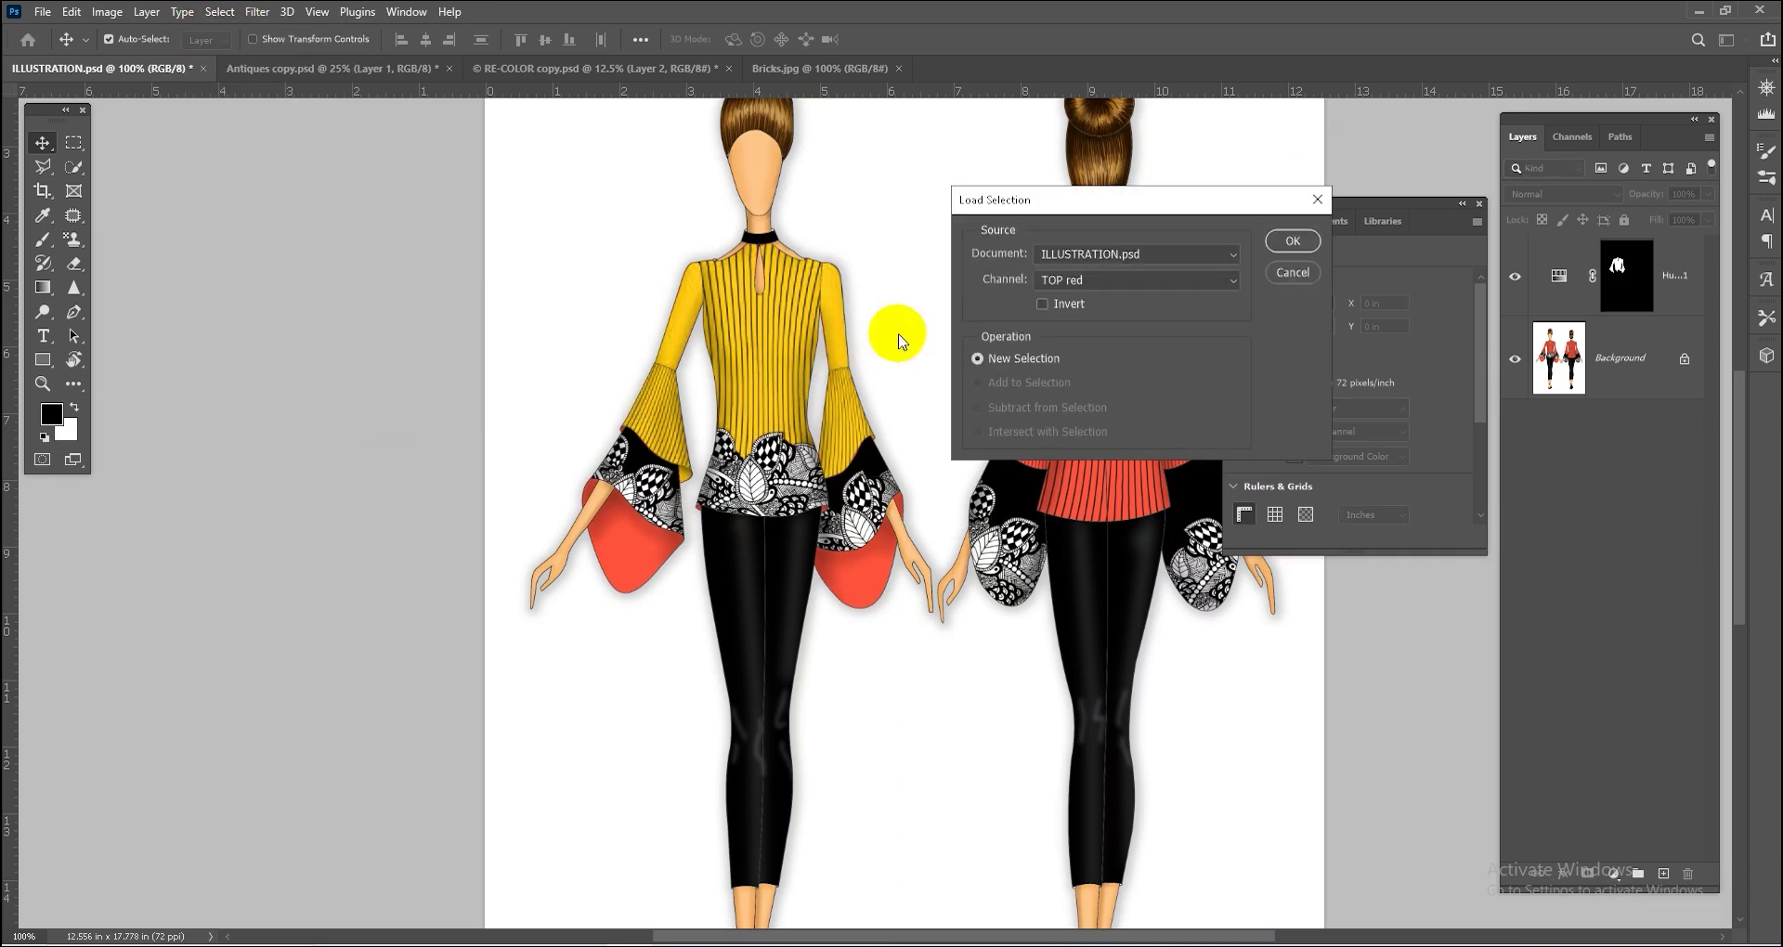
key(Return)
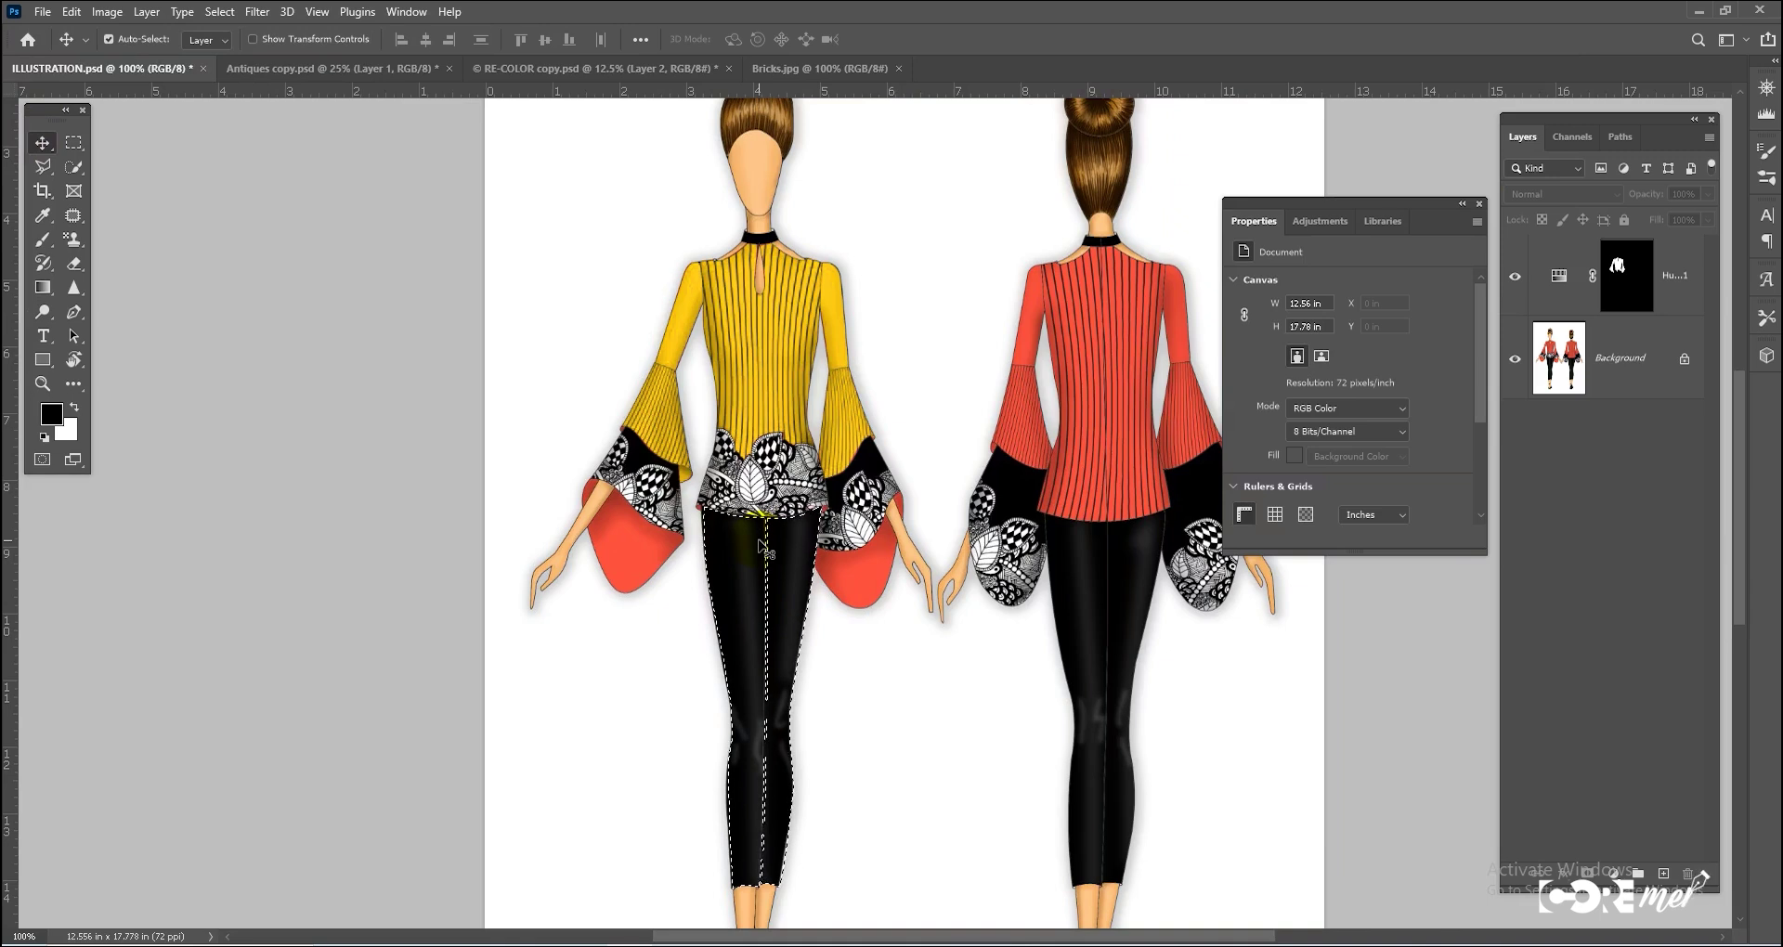
Open polka DOTS.jpg, copy the entire image and paste it into the trouser selection in ILLUSTRATION.psd
click(42, 12)
click(48, 54)
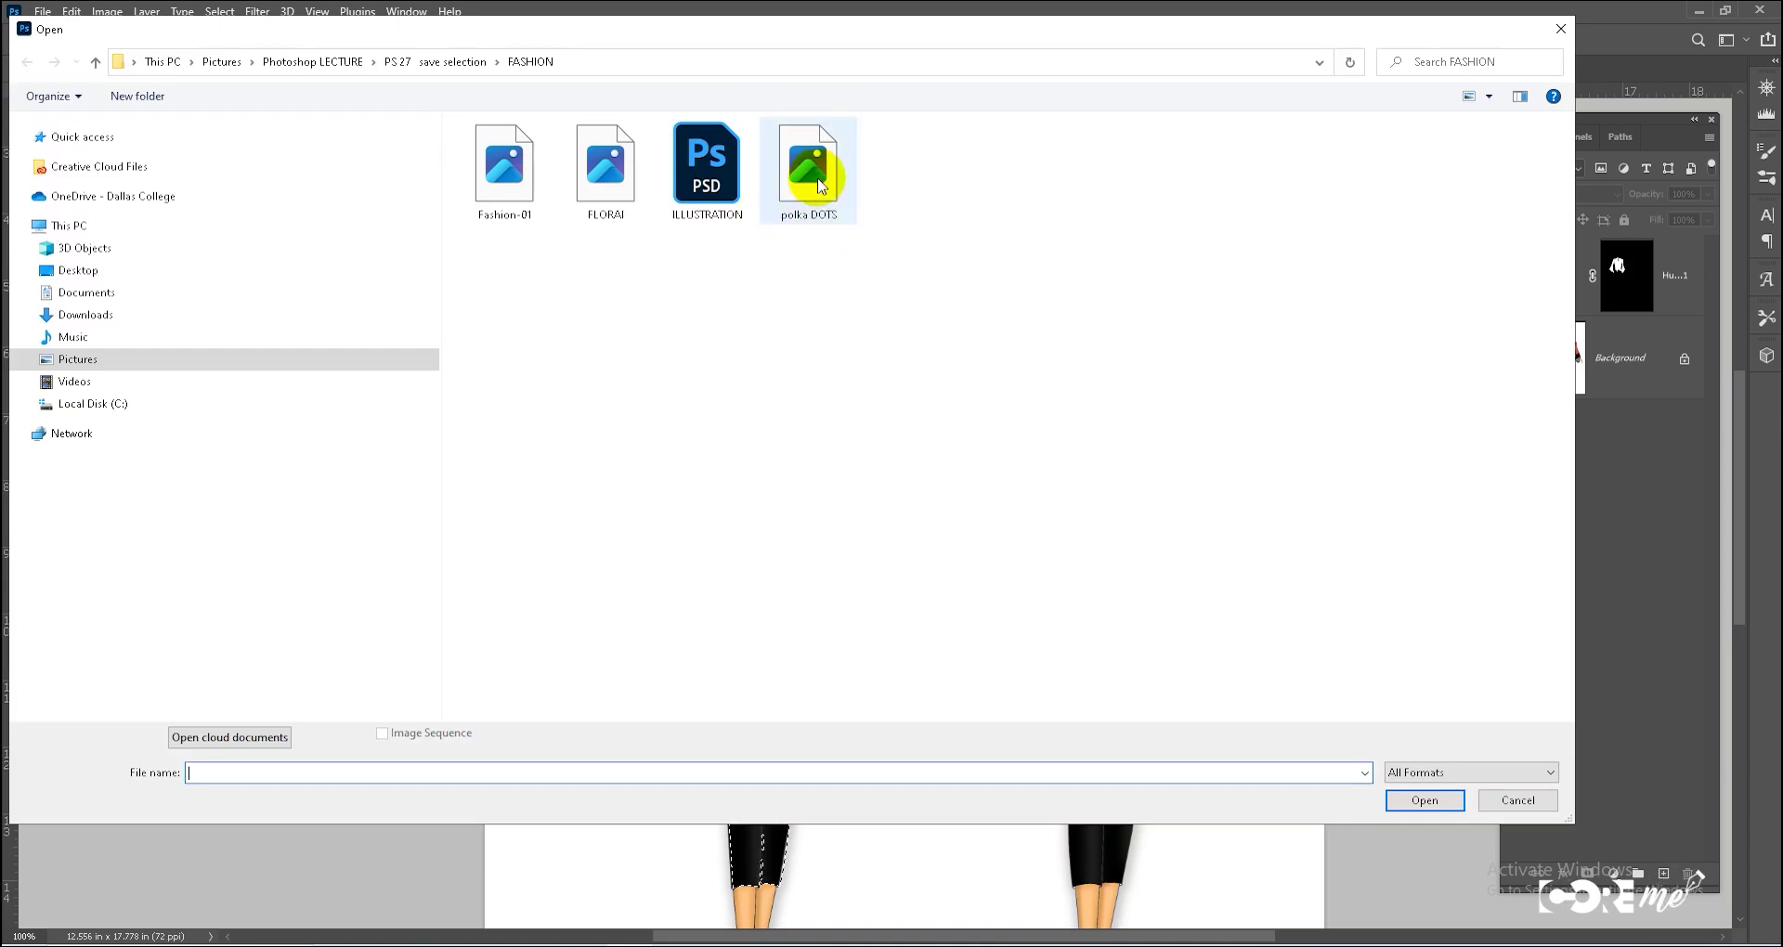
double_click(821, 186)
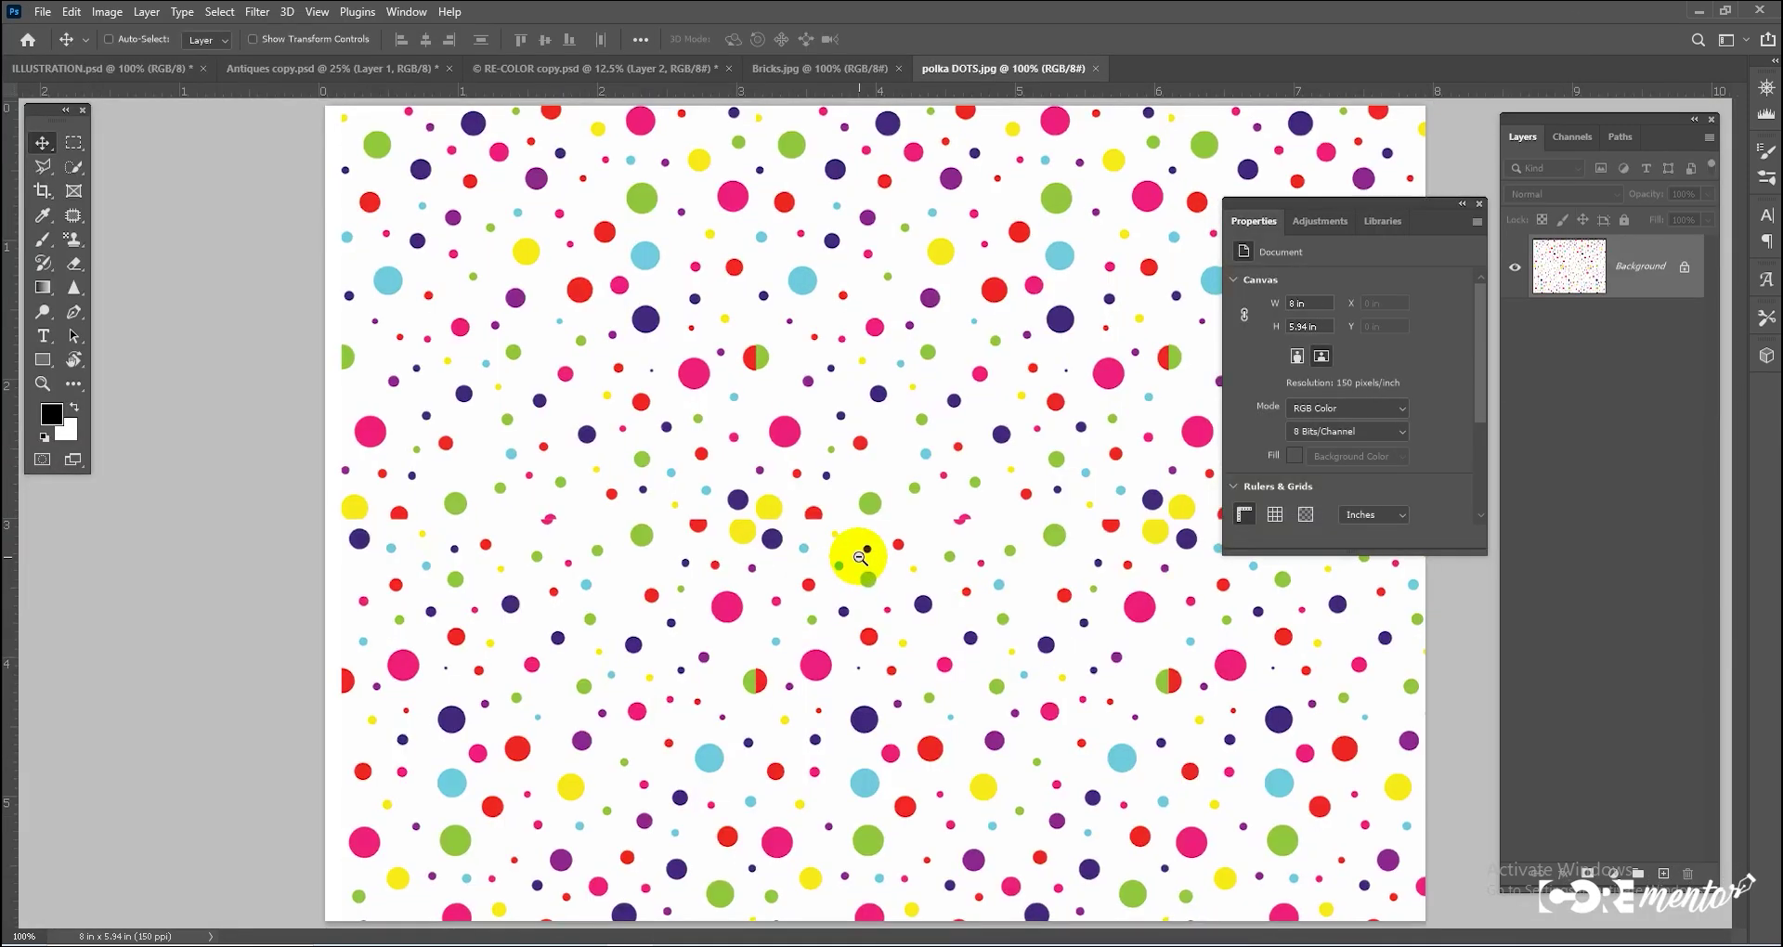
ctrl+alt+click(861, 557)
ctrl+alt+click(861, 557)
ctrl+alt+click(862, 557)
key(ctrl+a)
key(ctrl+c)
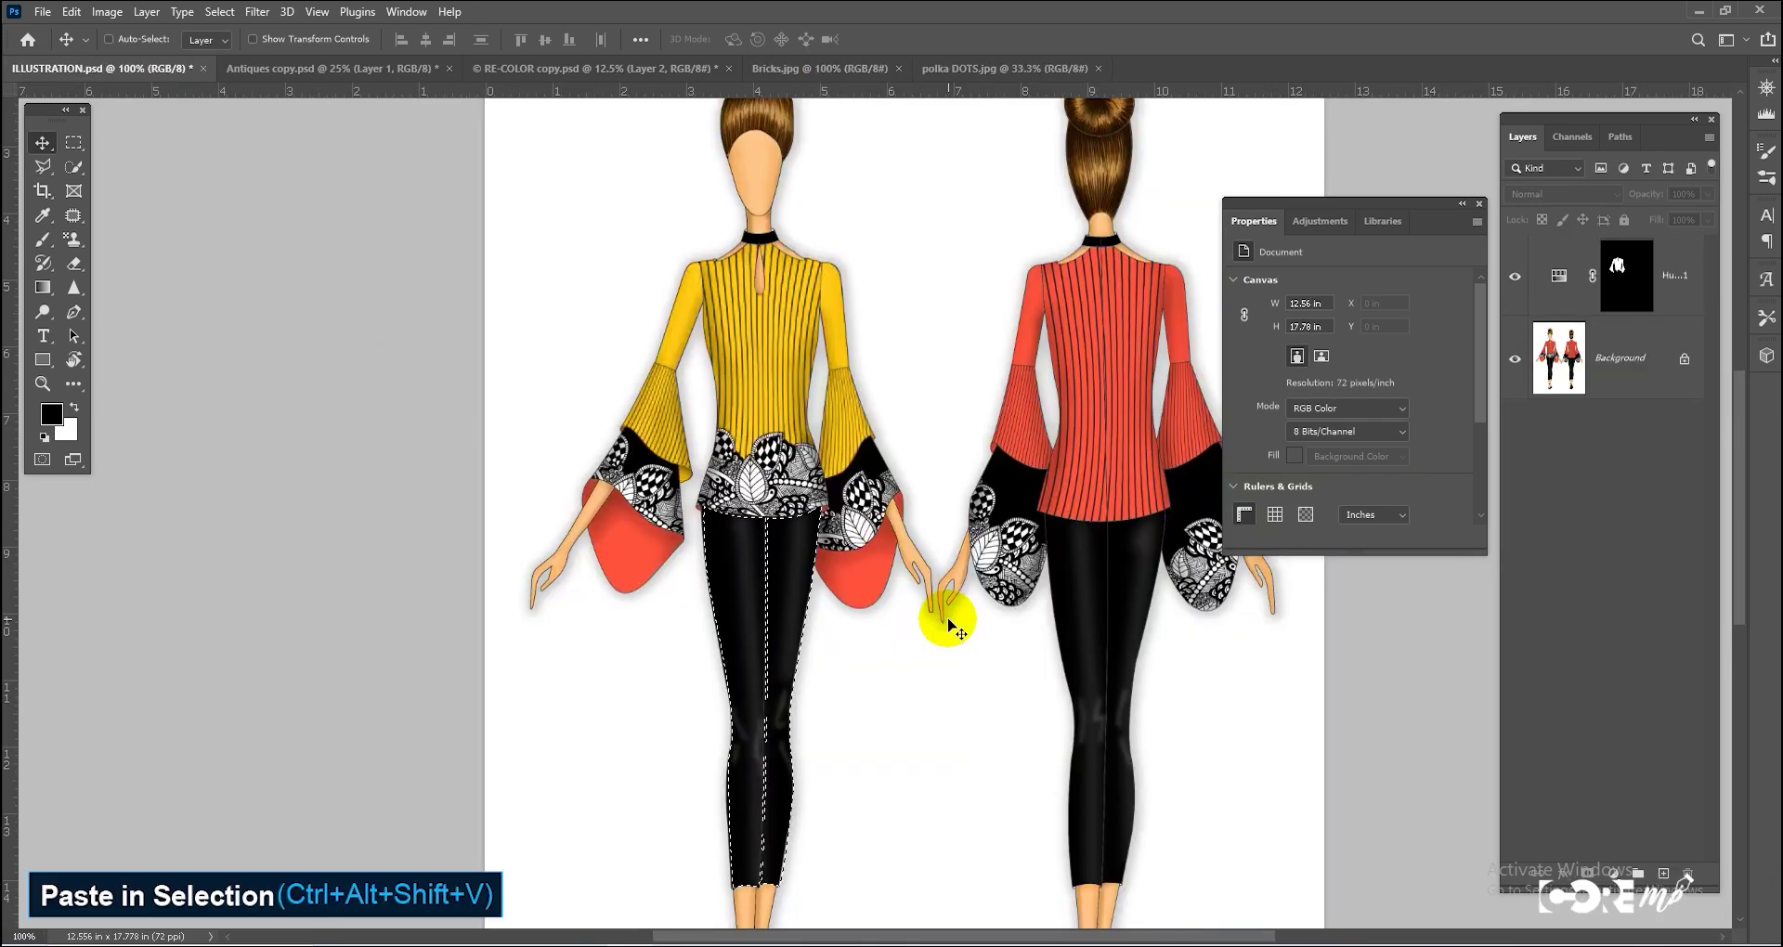
key(ctrl+alt+shift+v)
Rotate the polka dot layer a quarter turn and scale it down to about 4.43 by 5.97 in over the trousers
key(ctrl+t)
key(ctrl+minus)
key(ctrl+minus)
key(ctrl+minus)
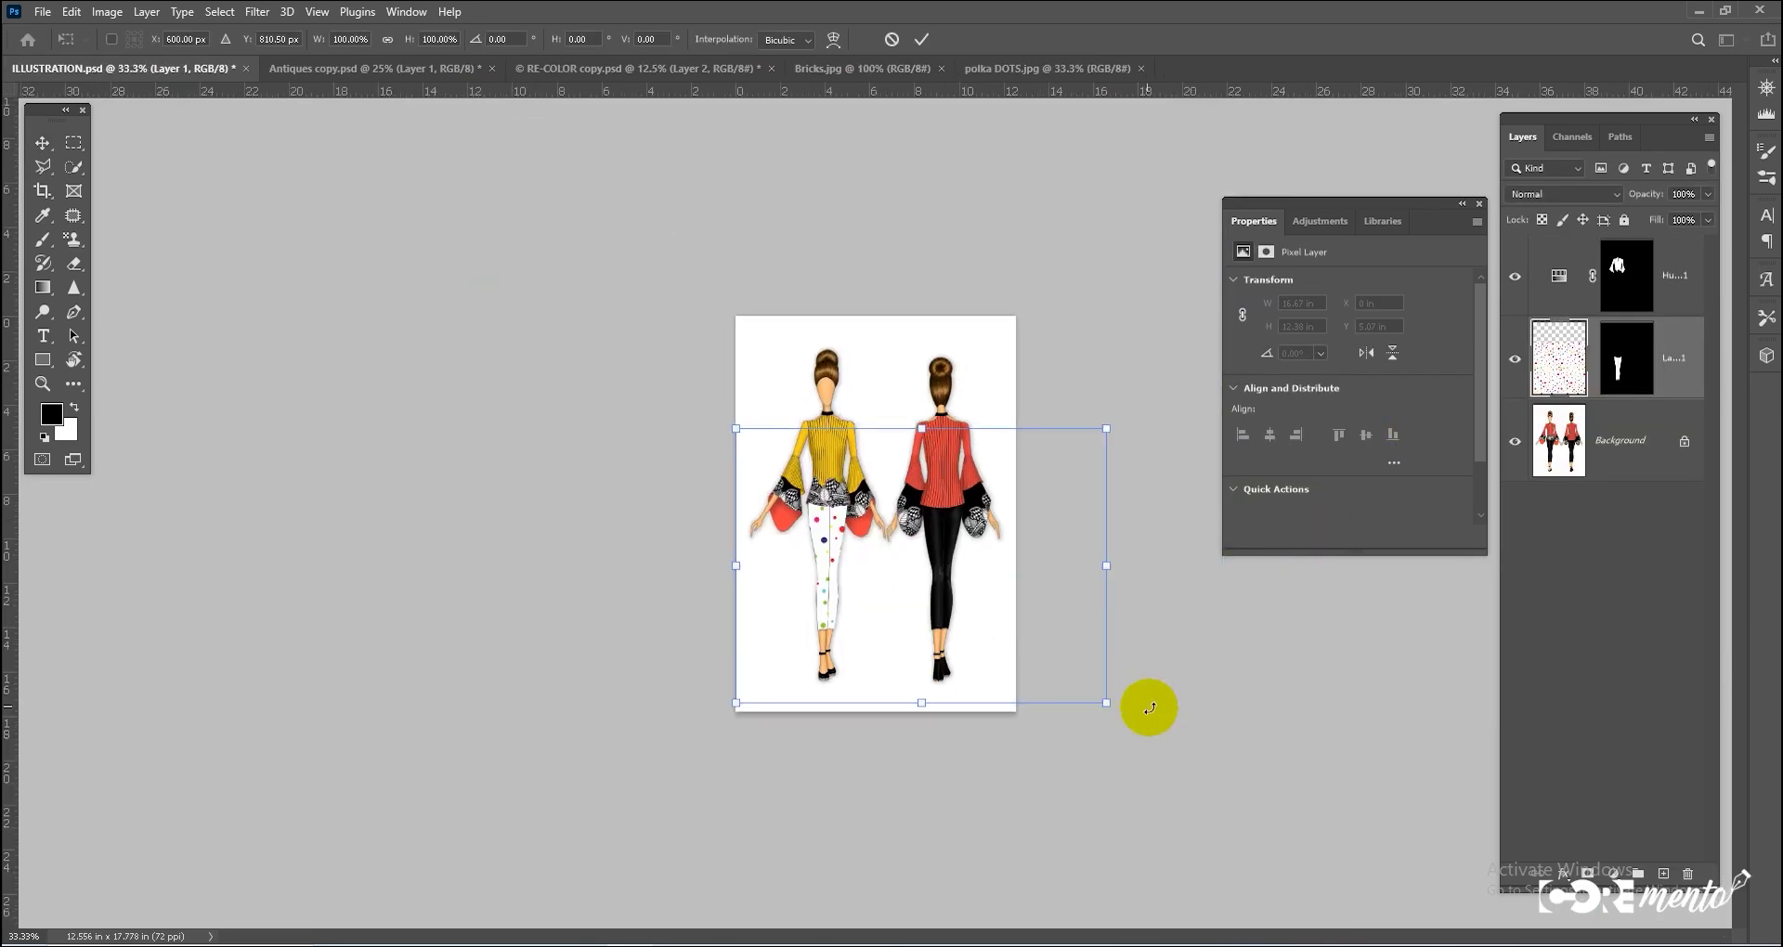
drag(1108, 706, 716, 589)
key(Return)
key(ctrl+plus)
key(ctrl+plus)
ctrl+click(784, 602)
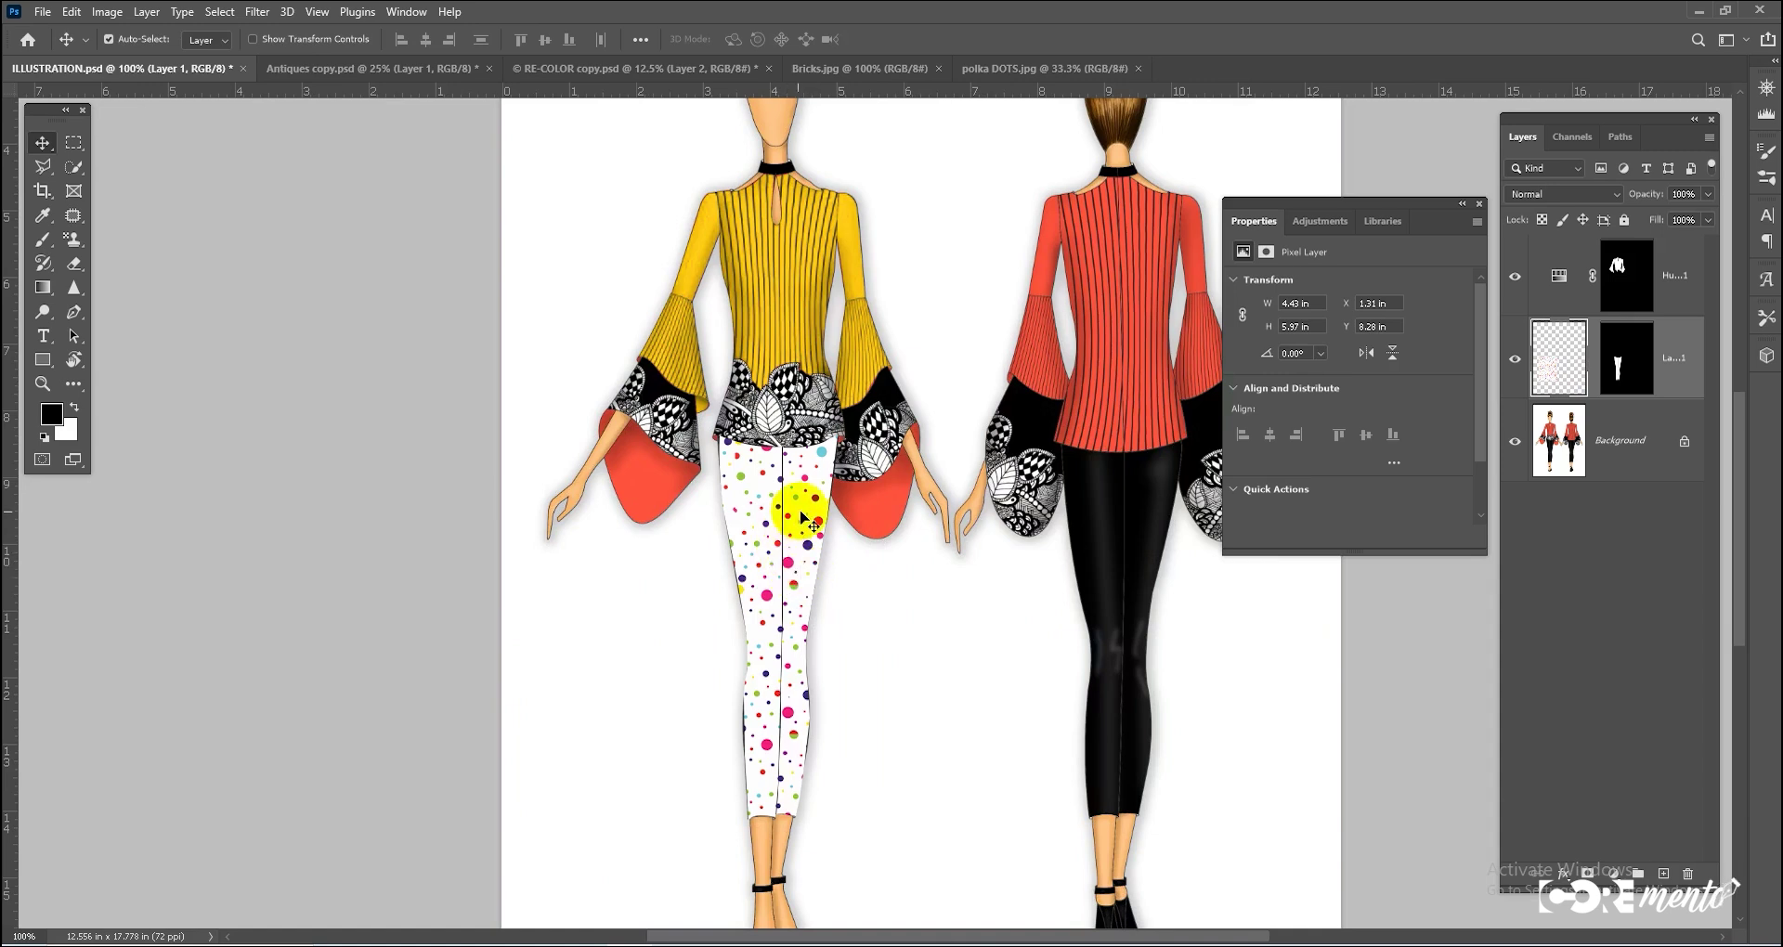
Shift the polka dot pattern to about X 1.17 in within the front figure's trousers and toggle its layer's visibility to compare
drag(801, 591, 781, 546)
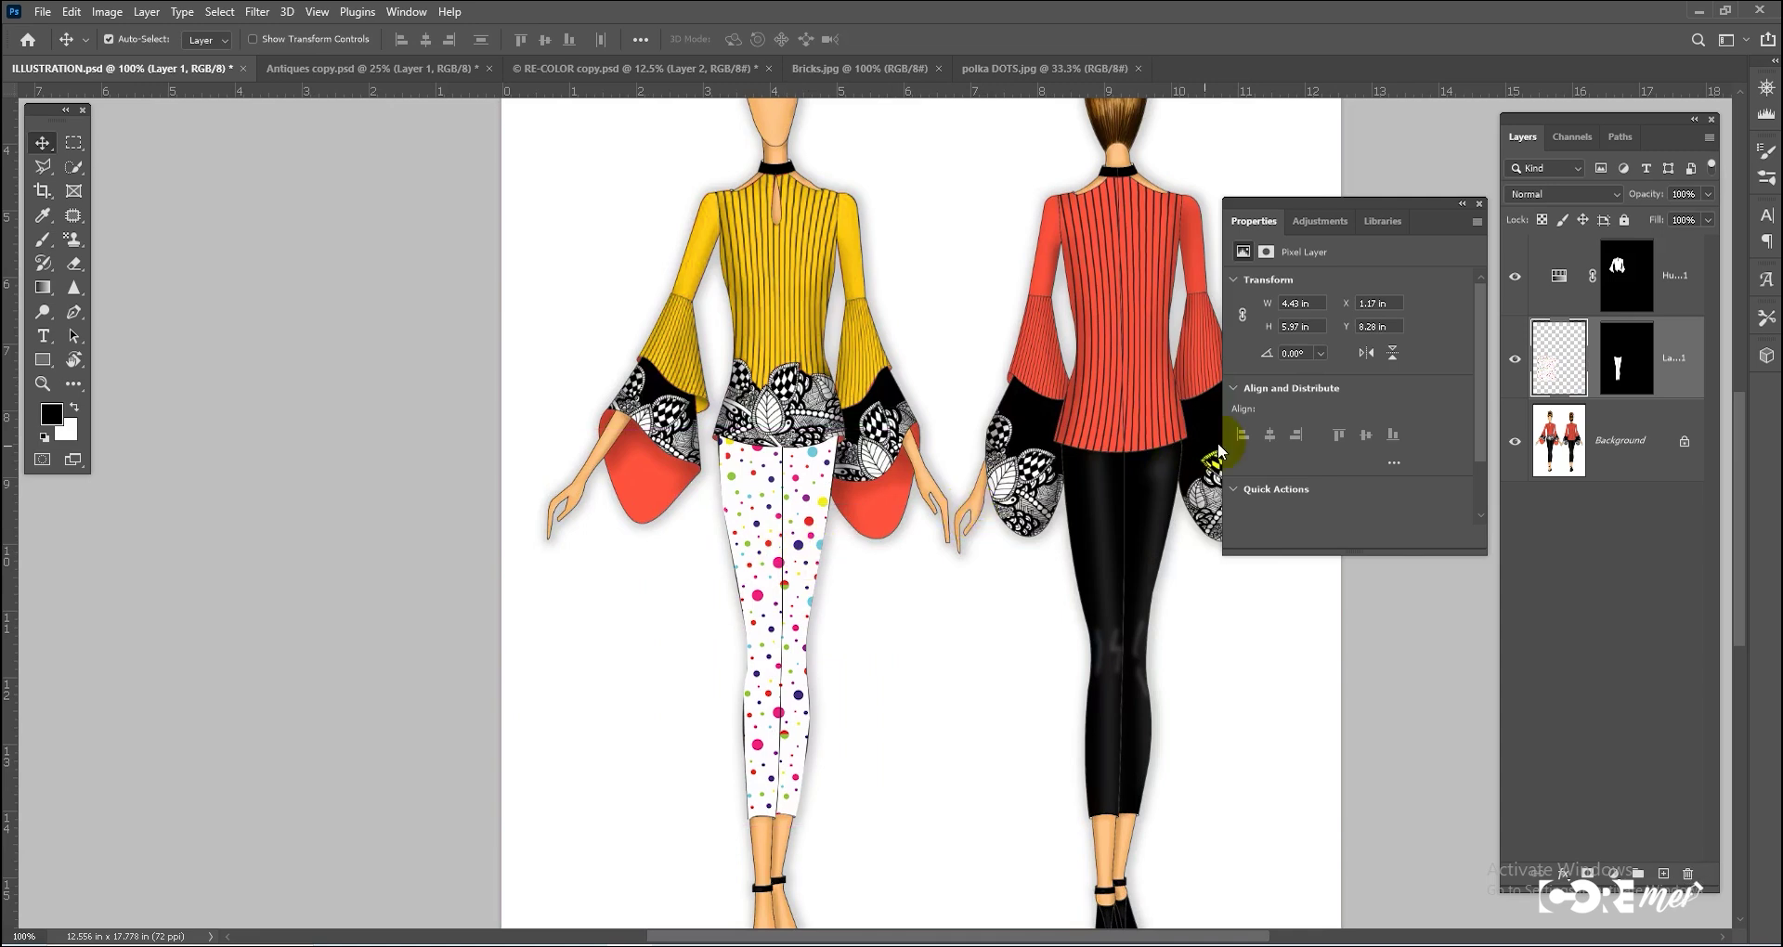
click(1516, 359)
click(1520, 360)
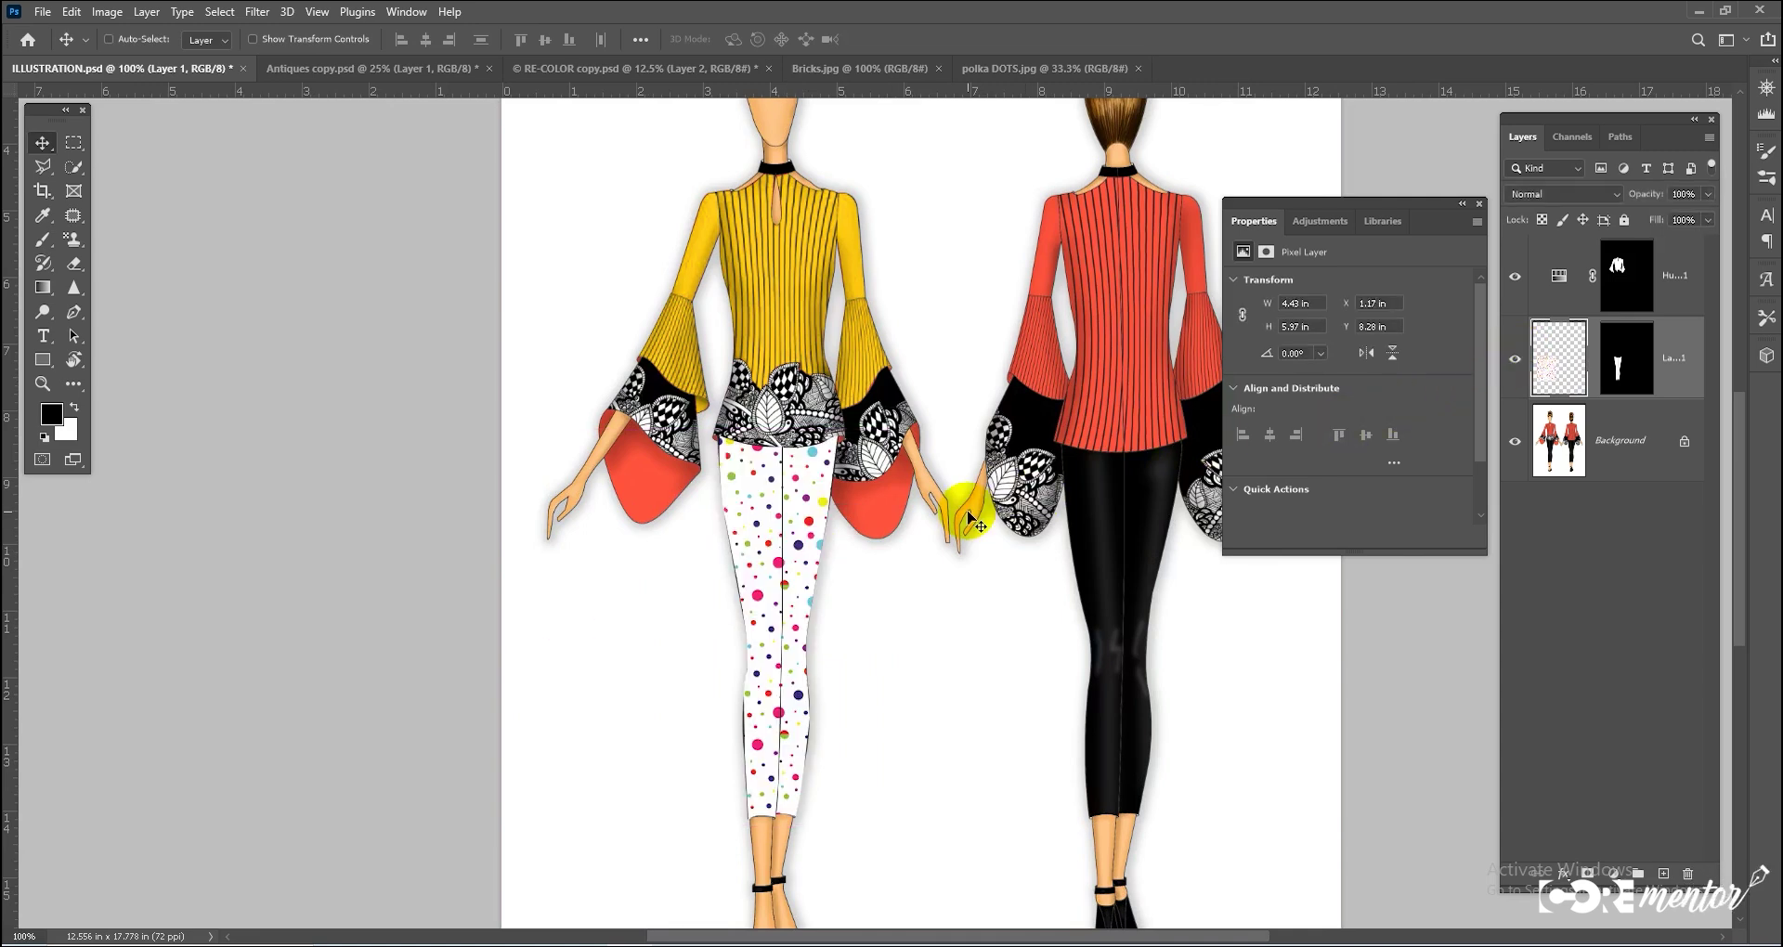
Undo the polka dot edits back to before the paste, restoring the active selection of the front figure's trousers
key(ctrl+z)
key(ctrl+z)
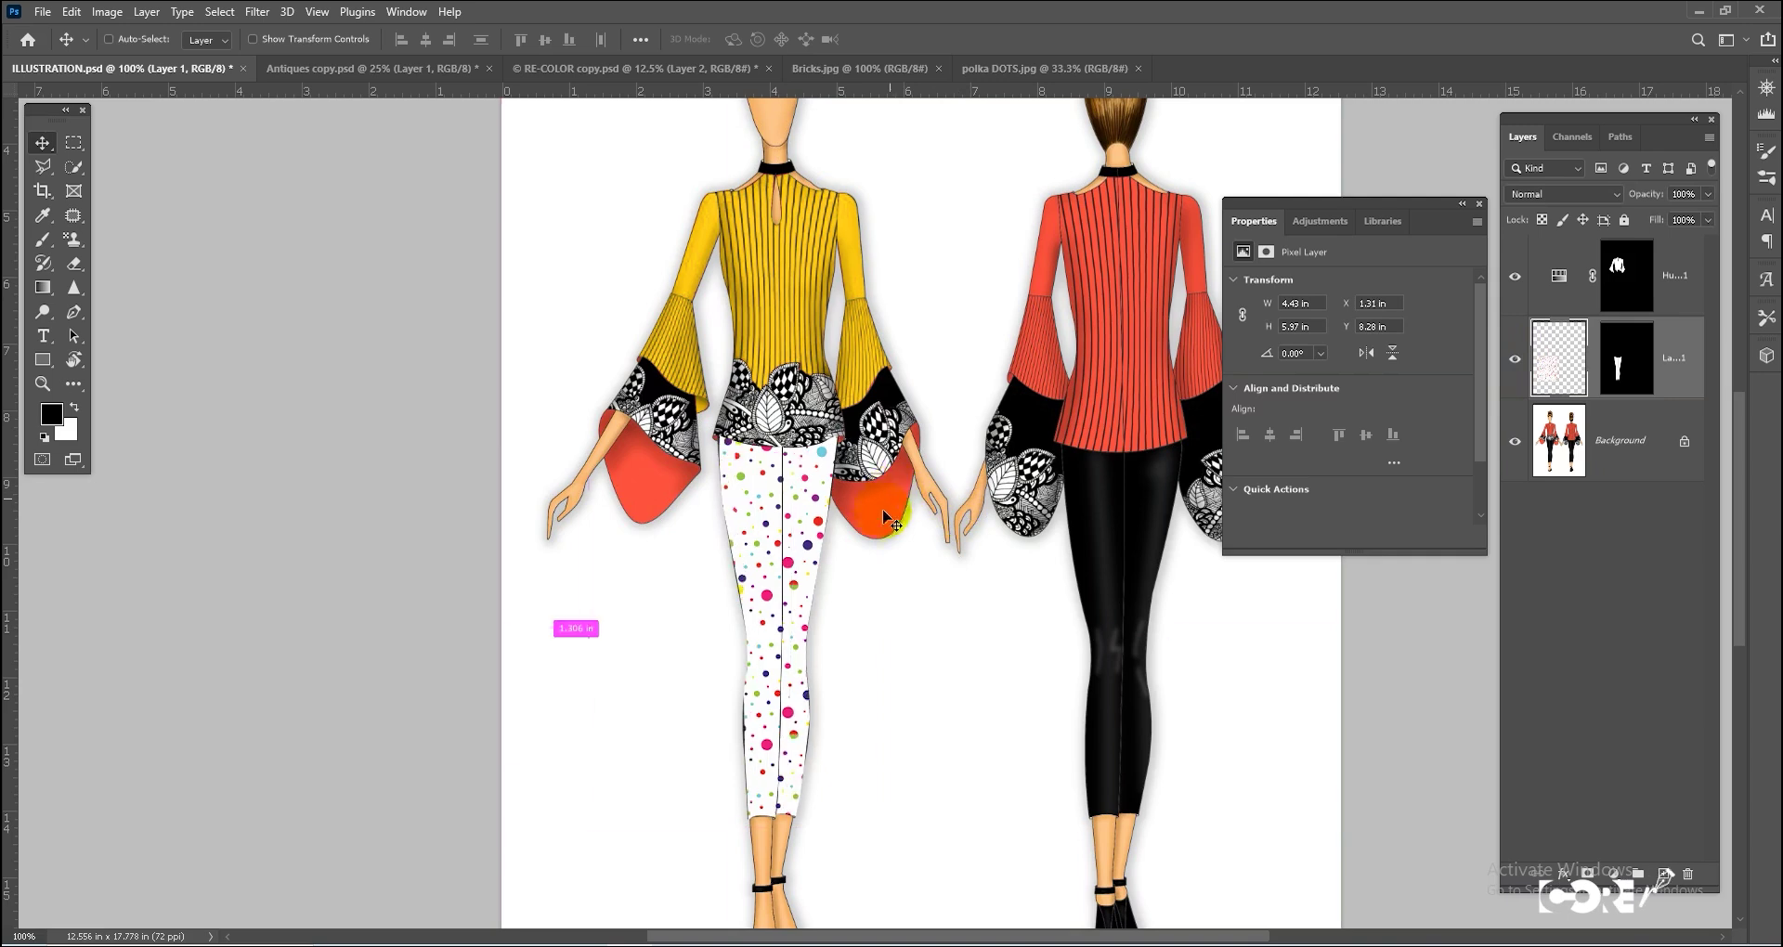
key(ctrl+z)
key(ctrl+z)
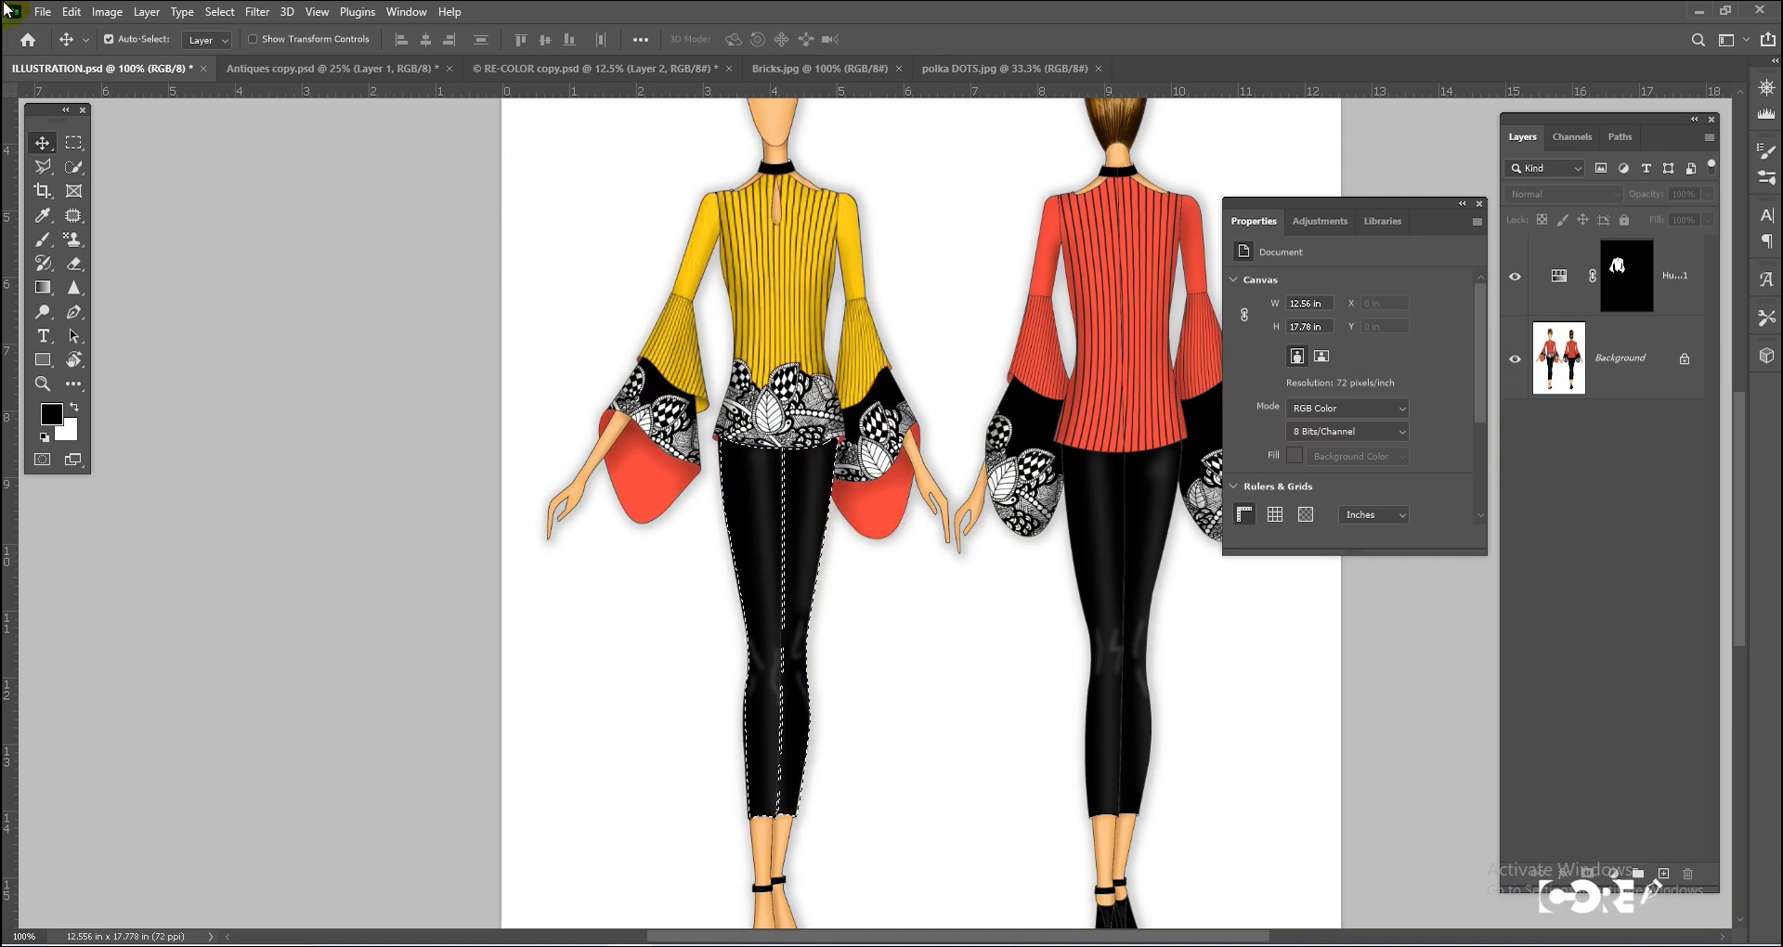
Open FLORAl.jpg, copy the entire image and paste it into the trouser selection in ILLUSTRATION.psd
click(43, 12)
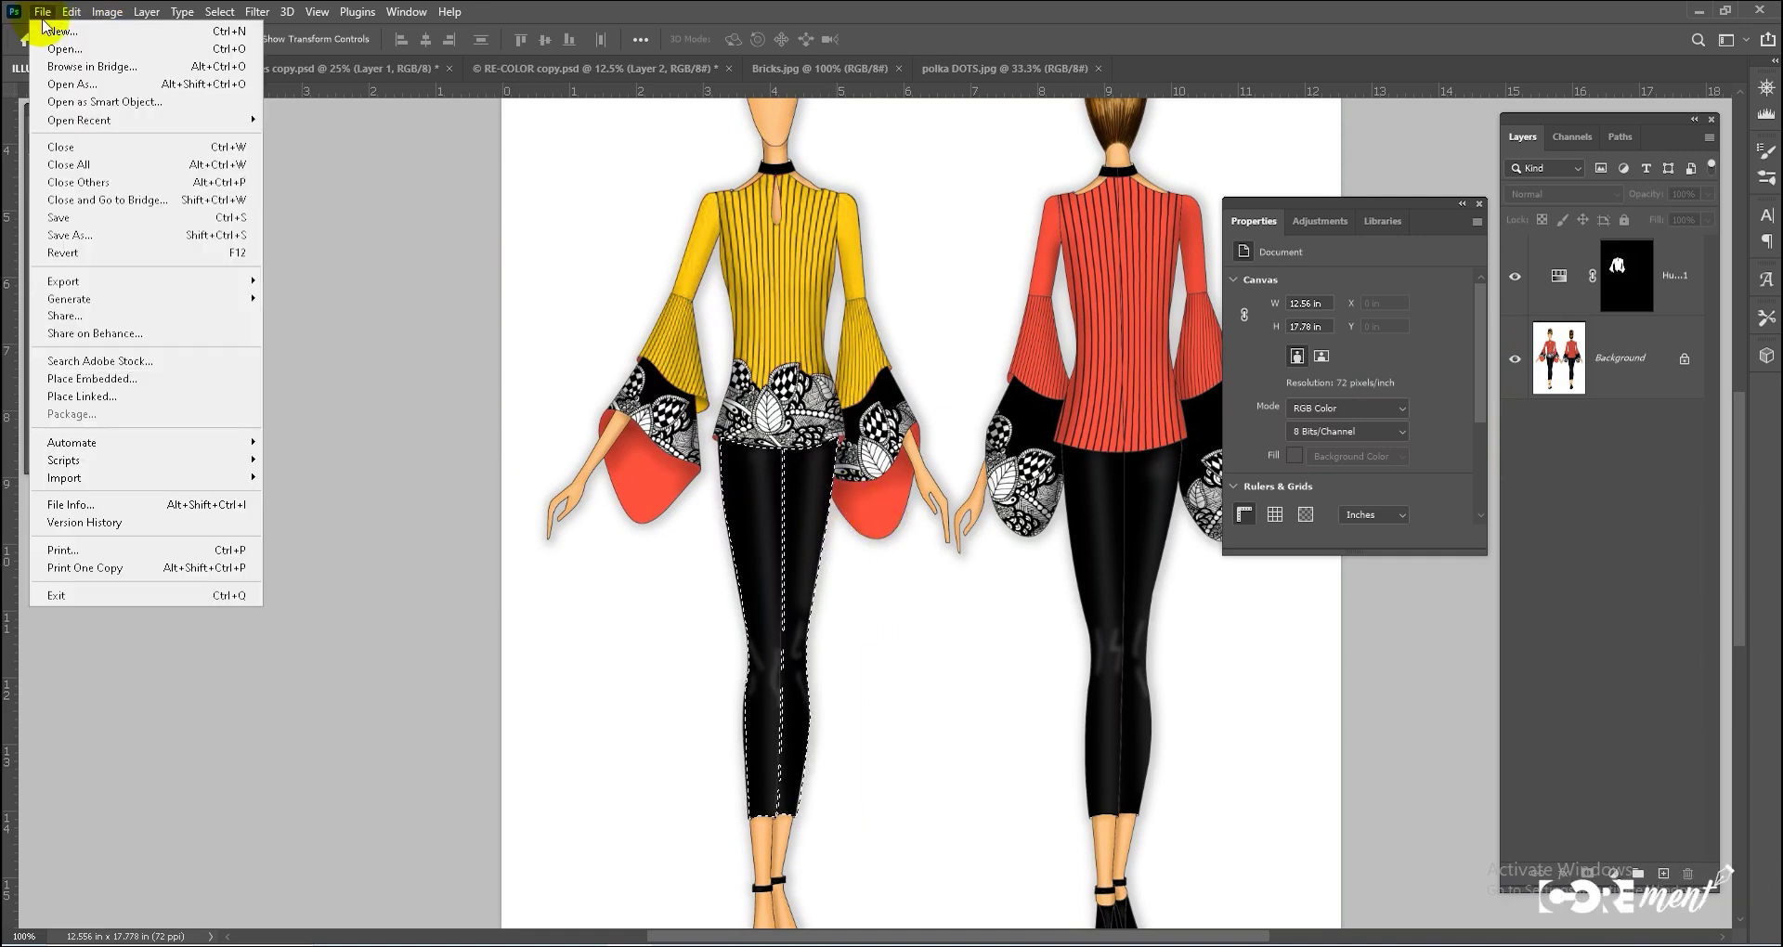
click(42, 58)
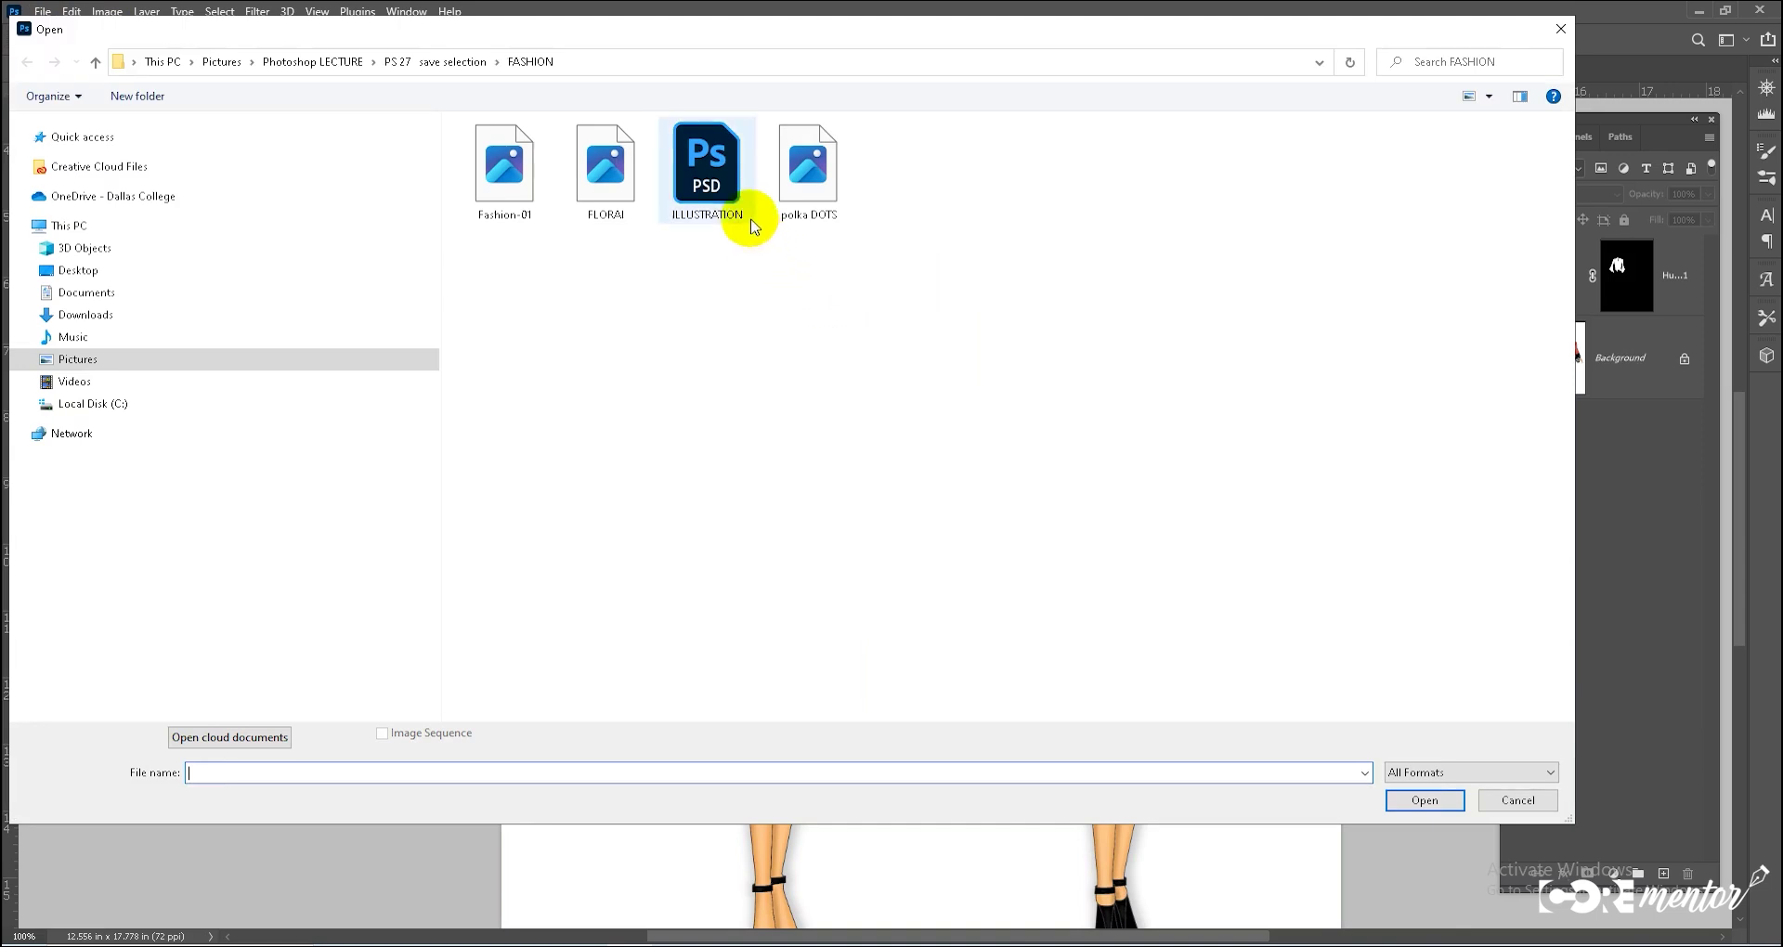
double_click(594, 160)
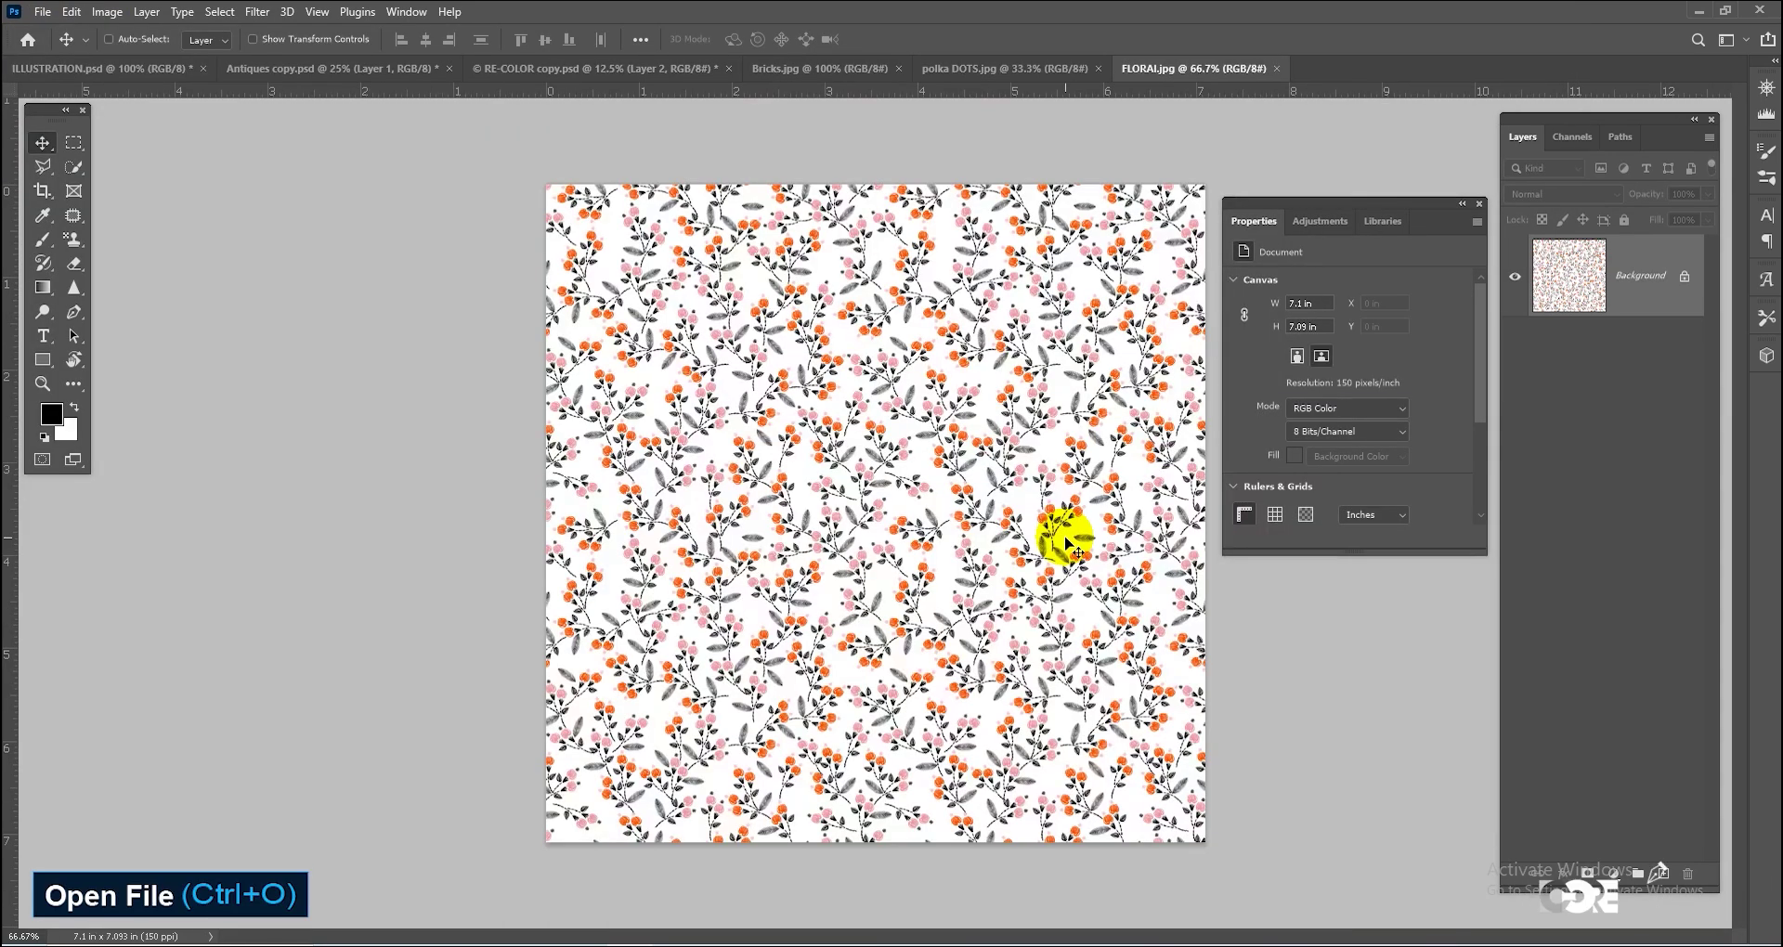
key(ctrl+a)
key(ctrl+c)
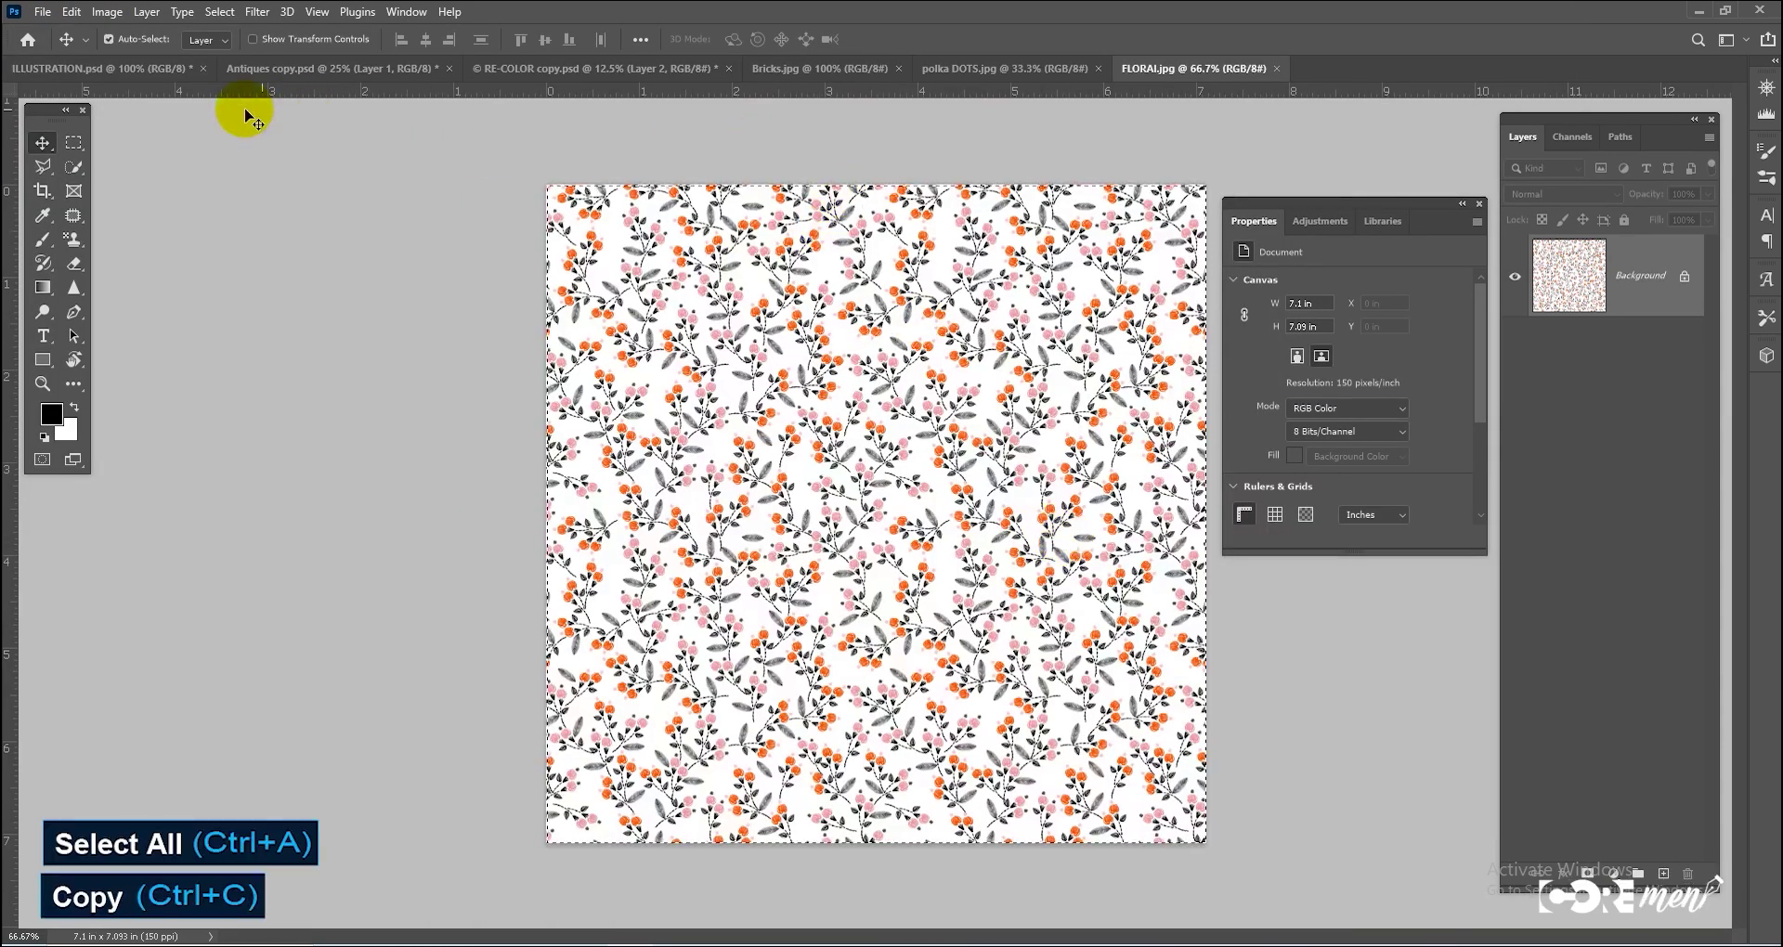
click(129, 69)
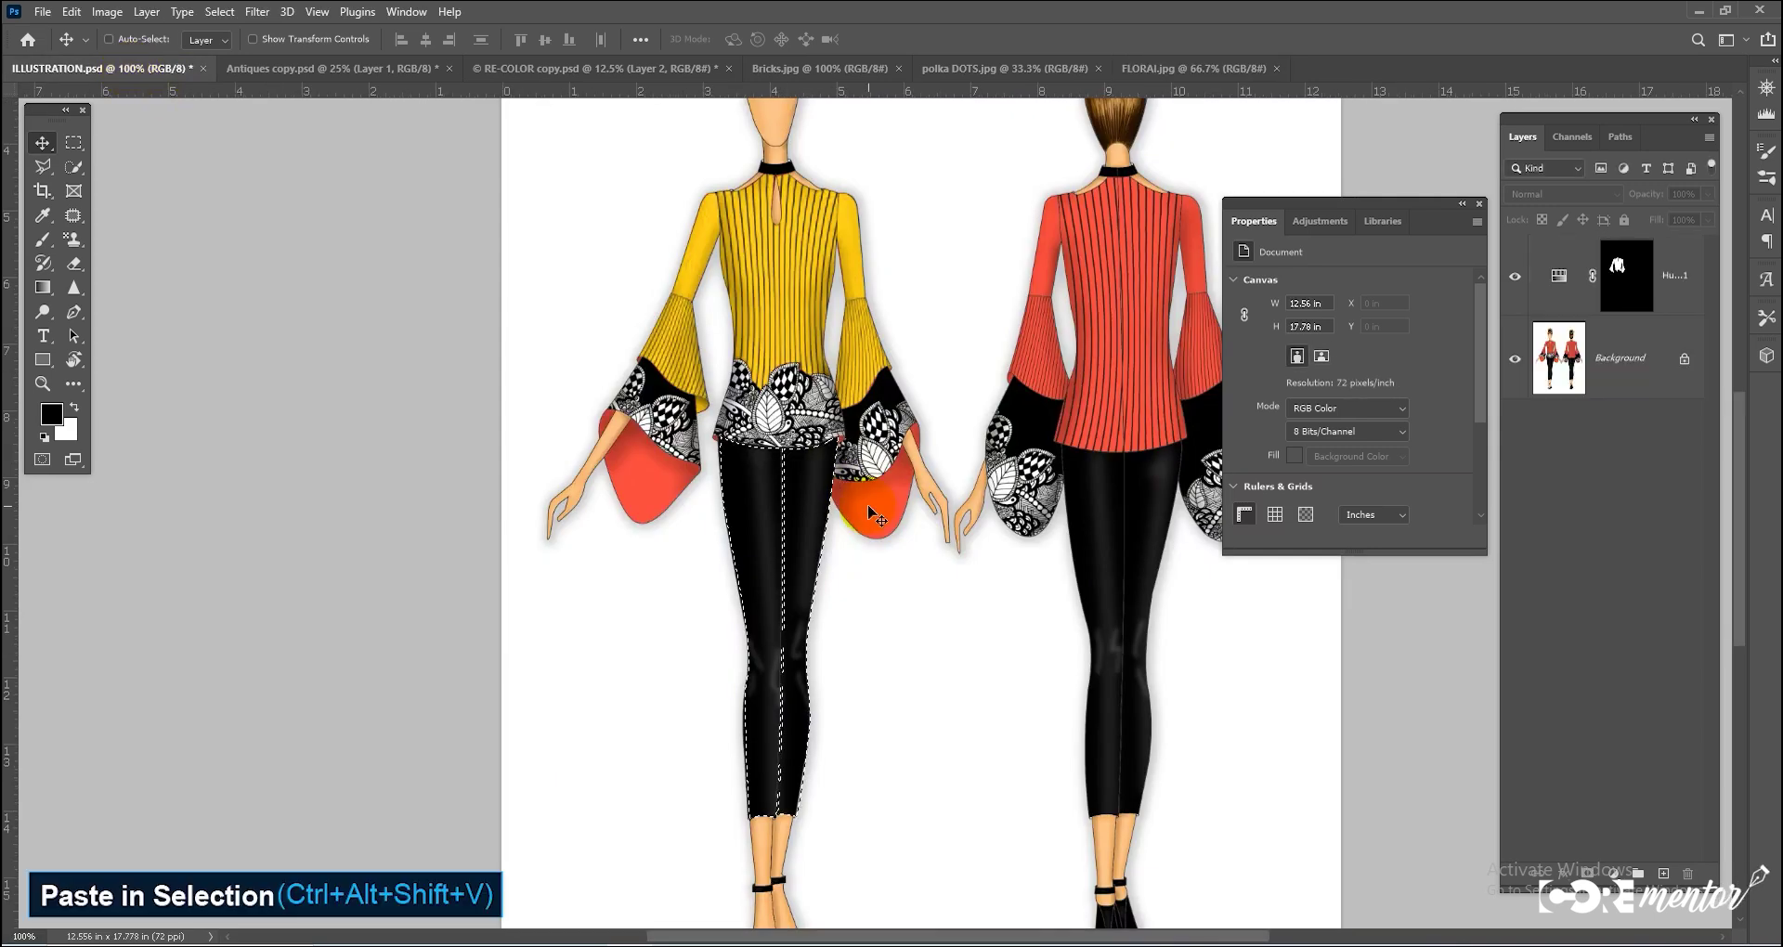
key(ctrl+alt+shift+v)
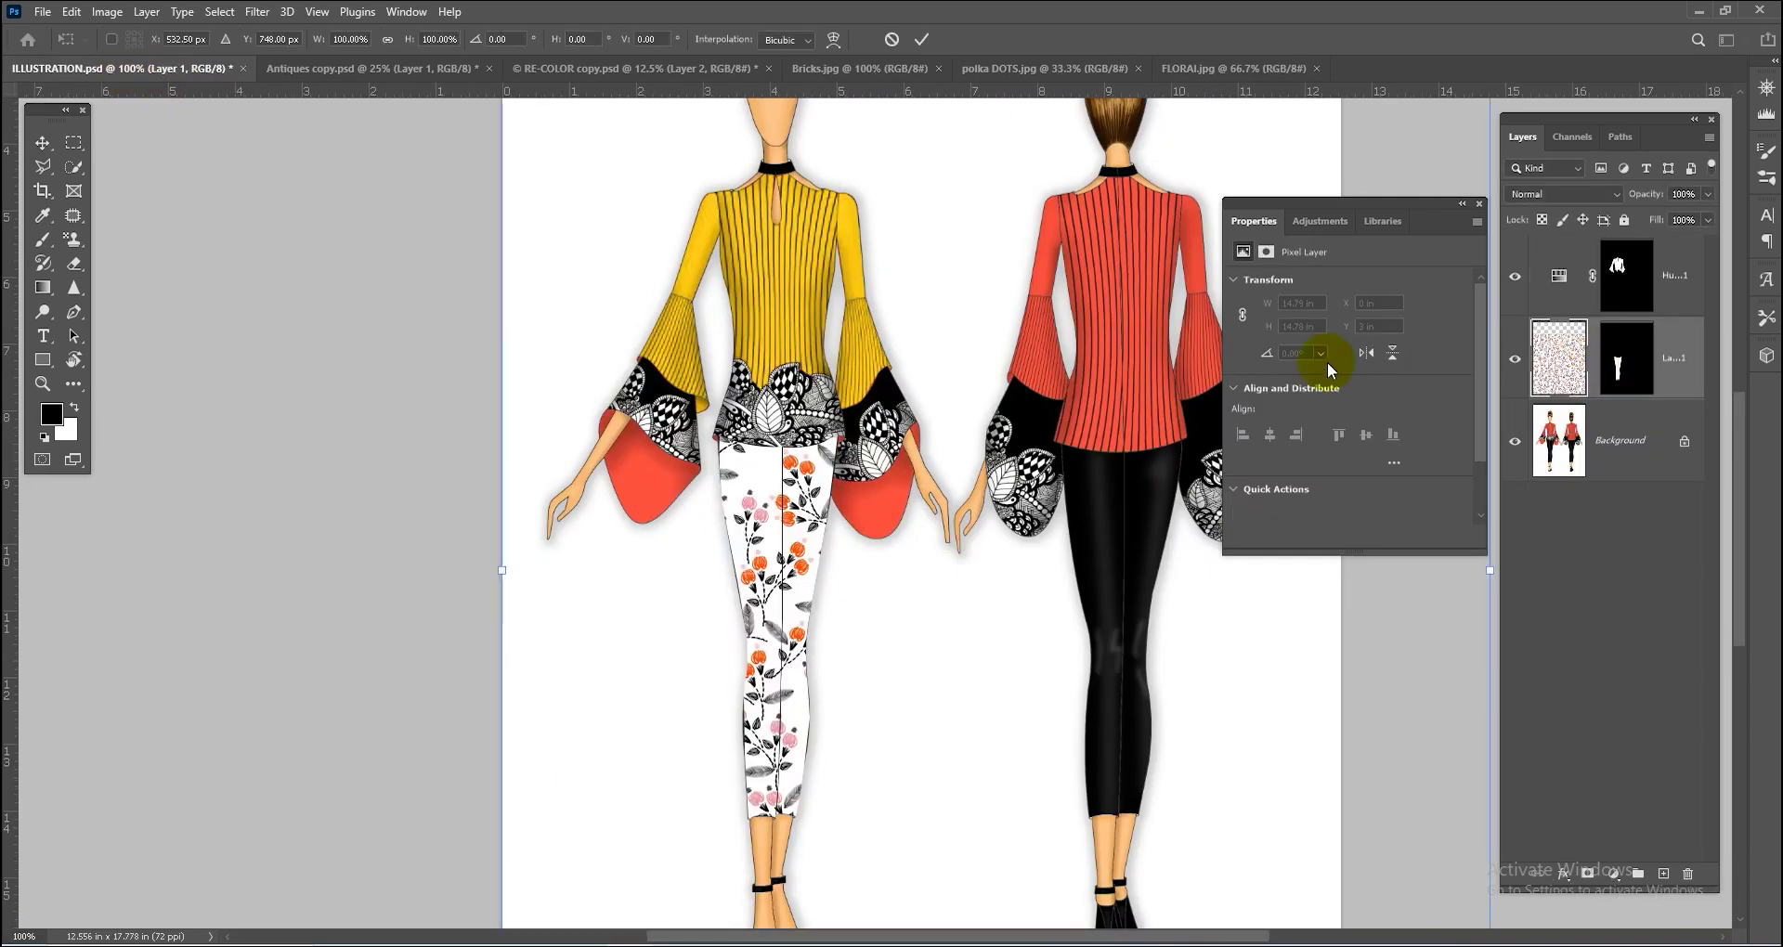
Scale the floral layer down to about 6.43 by 6.83 in and position it over the front figure's trousers
key(ctrl+t)
key(ctrl+minus)
key(ctrl+minus)
key(ctrl+minus)
drag(1066, 713, 886, 620)
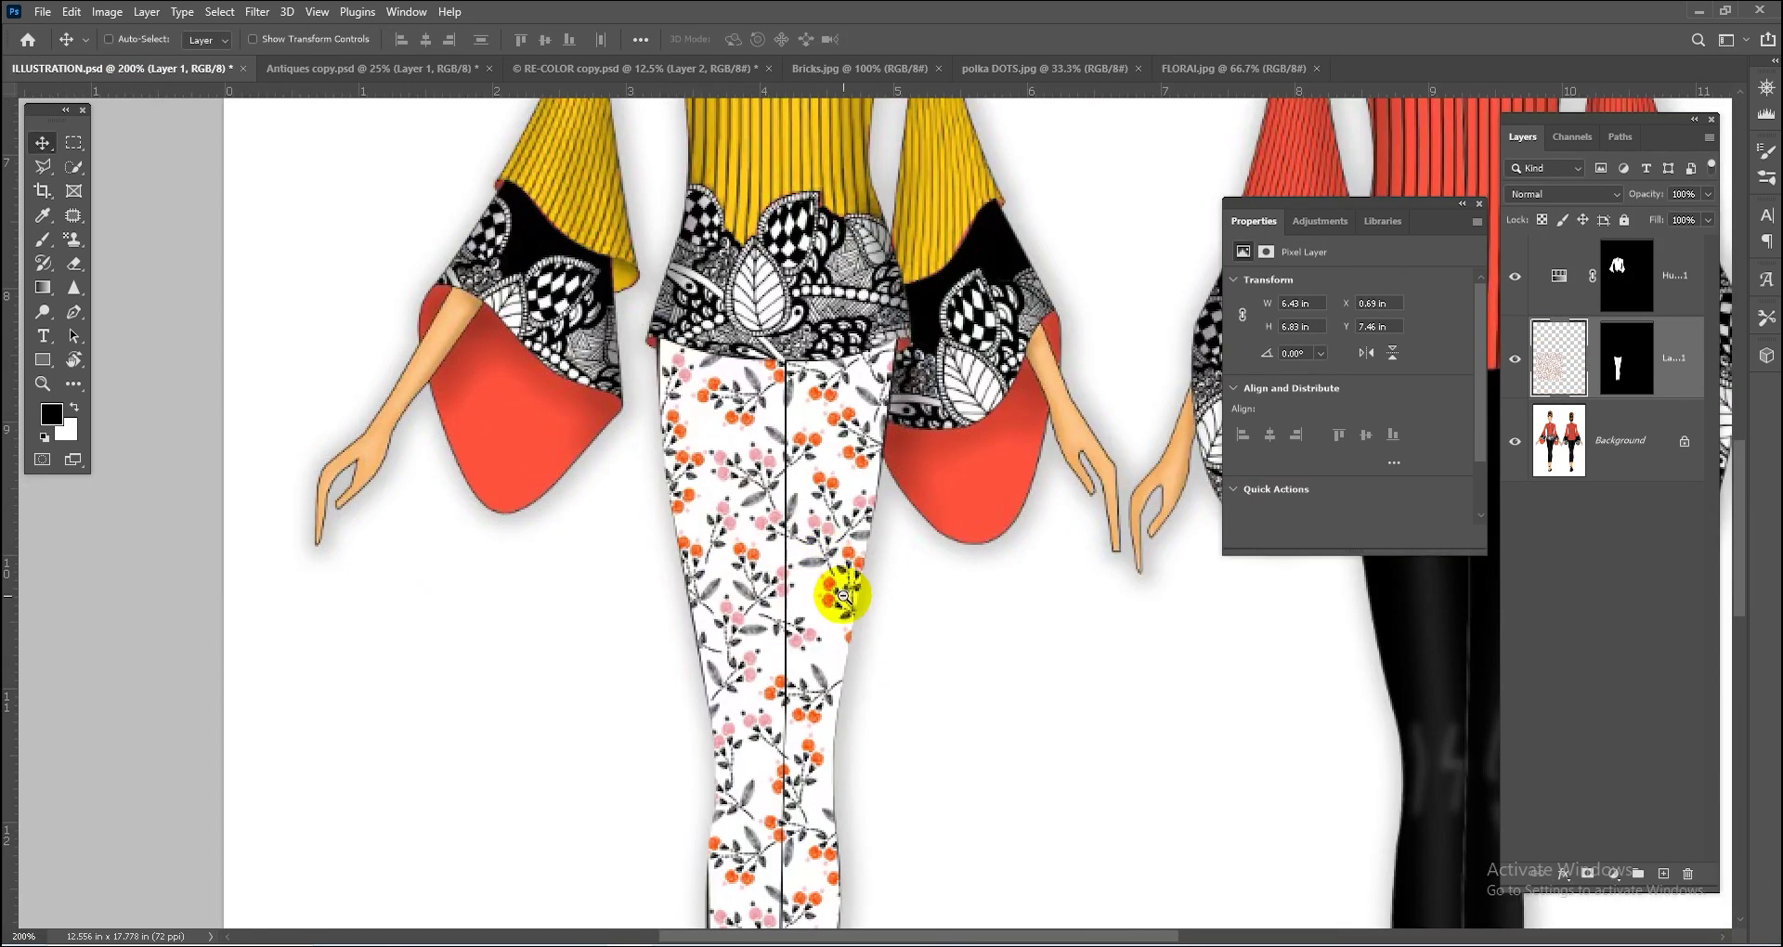
key(ctrl+minus)
key(ctrl+minus)
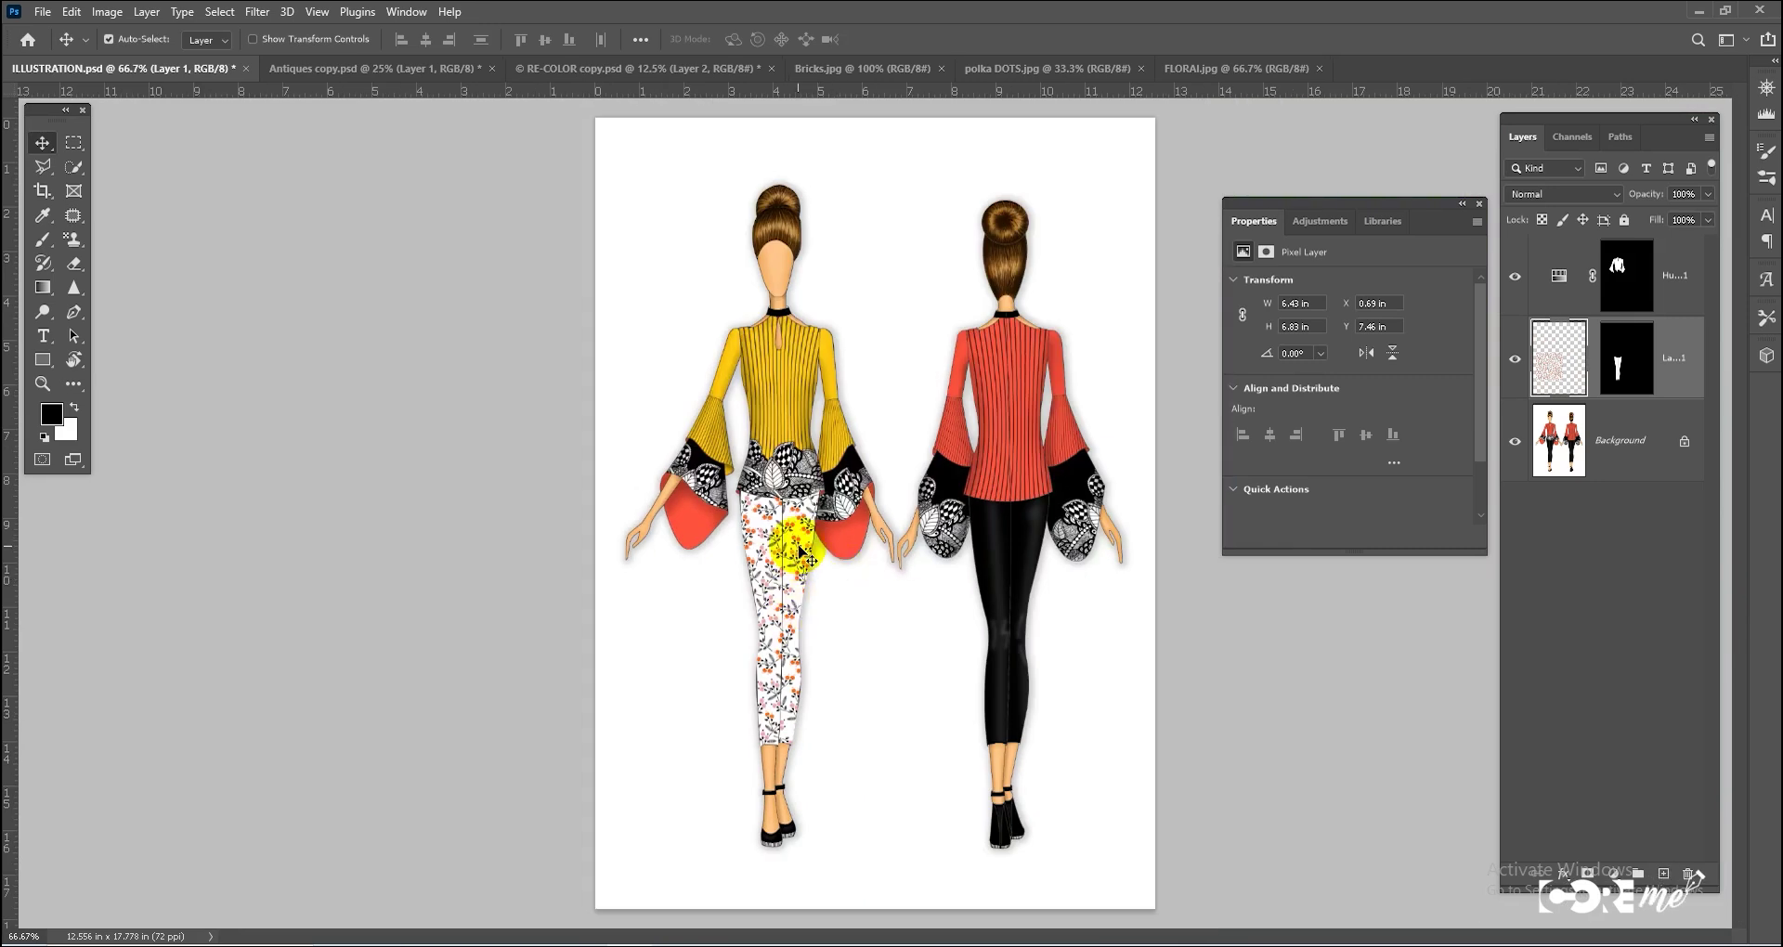